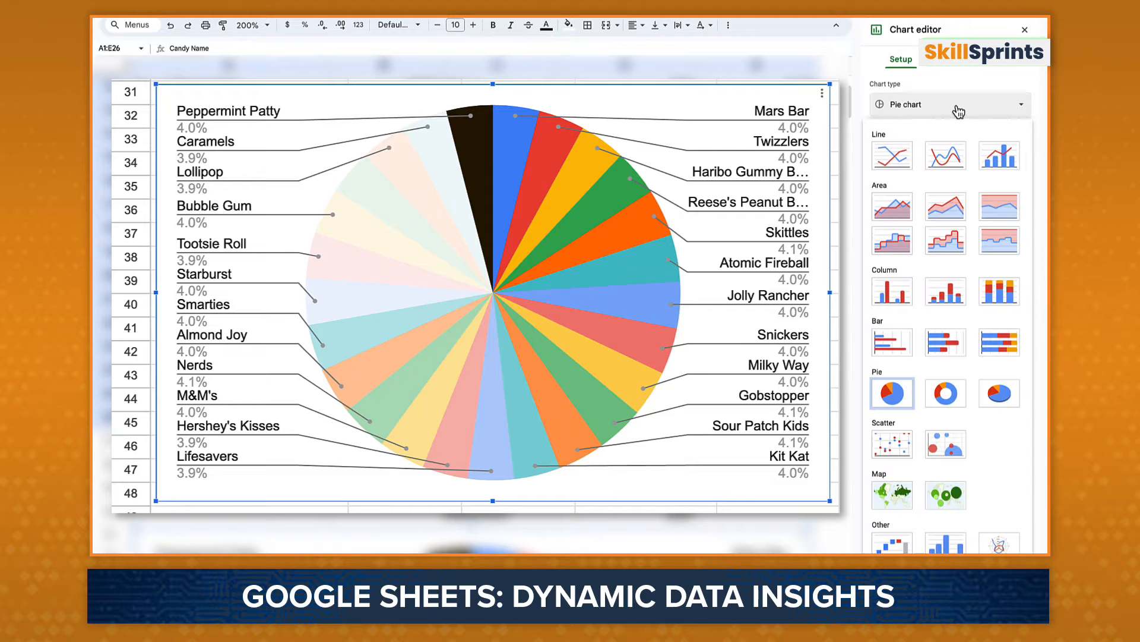
Change the pie chart to an area chart, and from there to a column chart.
left_click(895, 214)
left_click(966, 110)
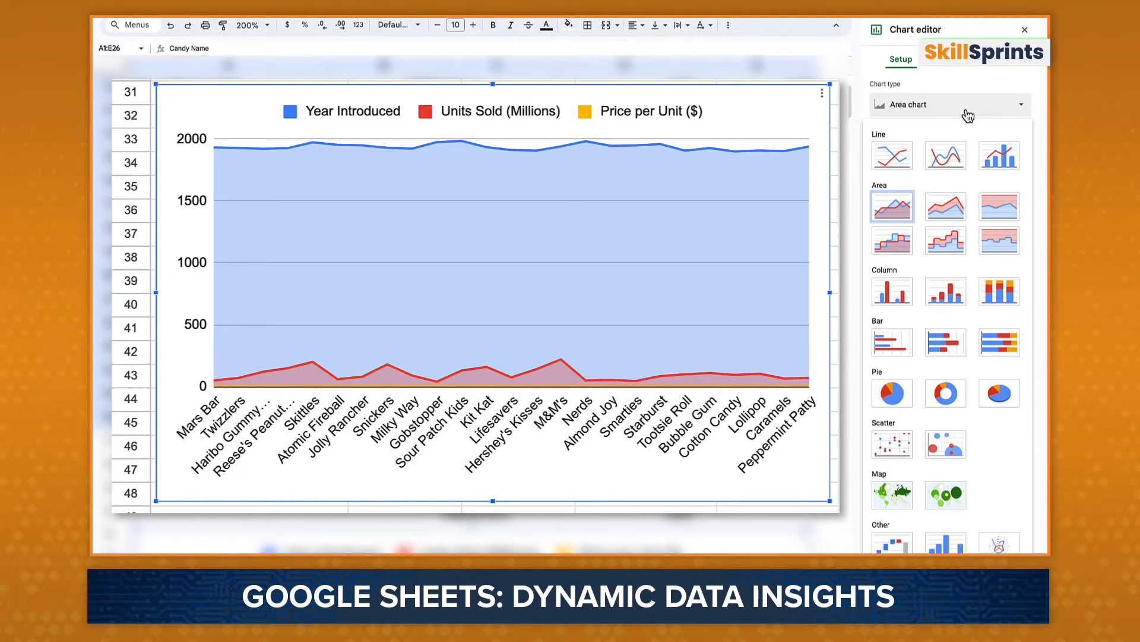
left_click(899, 291)
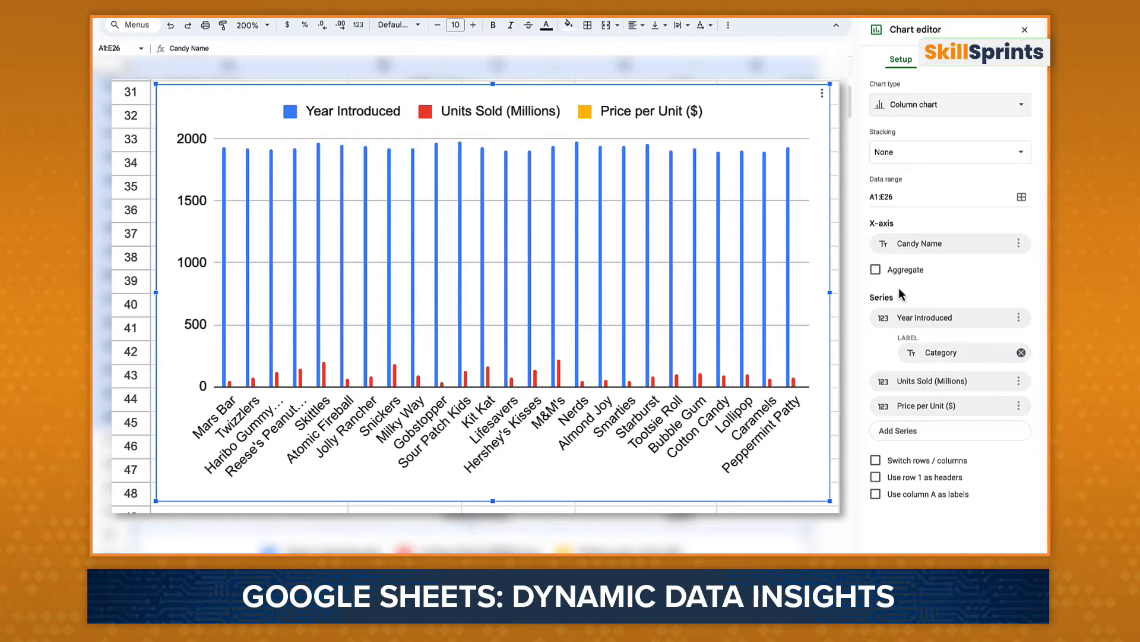
Set the chart's data range to A2:A26,D2:D26 so it plots only candy names against units sold.
left_click(907, 198)
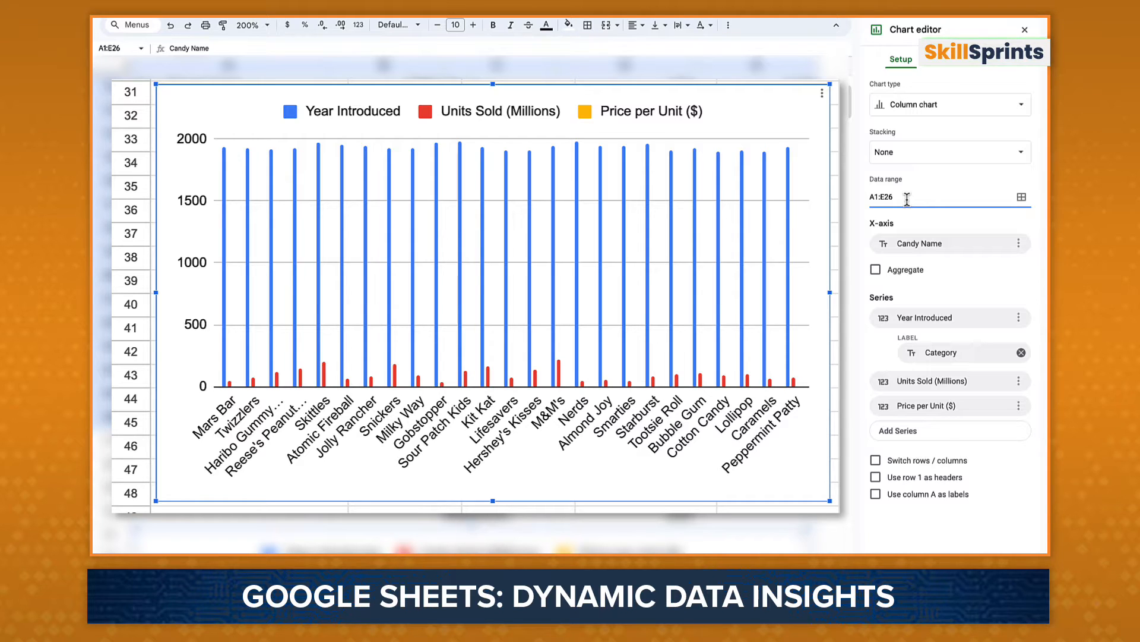
key("BackSpace")
key("BackSpace")
key("BackSpace")
key("BackSpace")
type("2:A26, D2:D2")
key("Return")
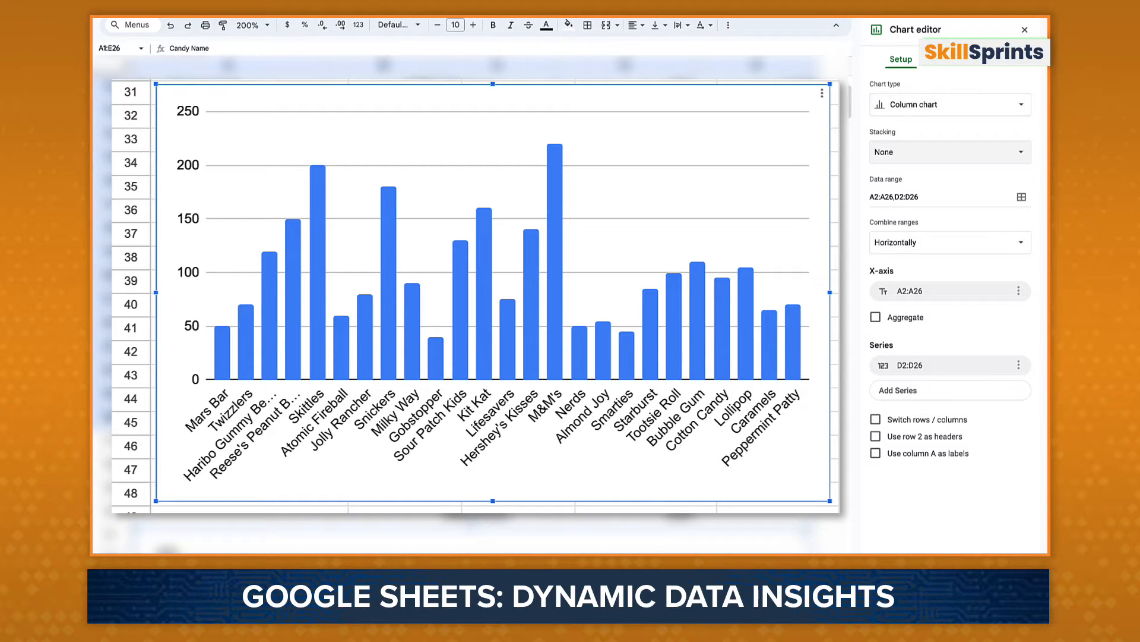
Turn on the 3D chart style for the column chart.
left_click(991, 59)
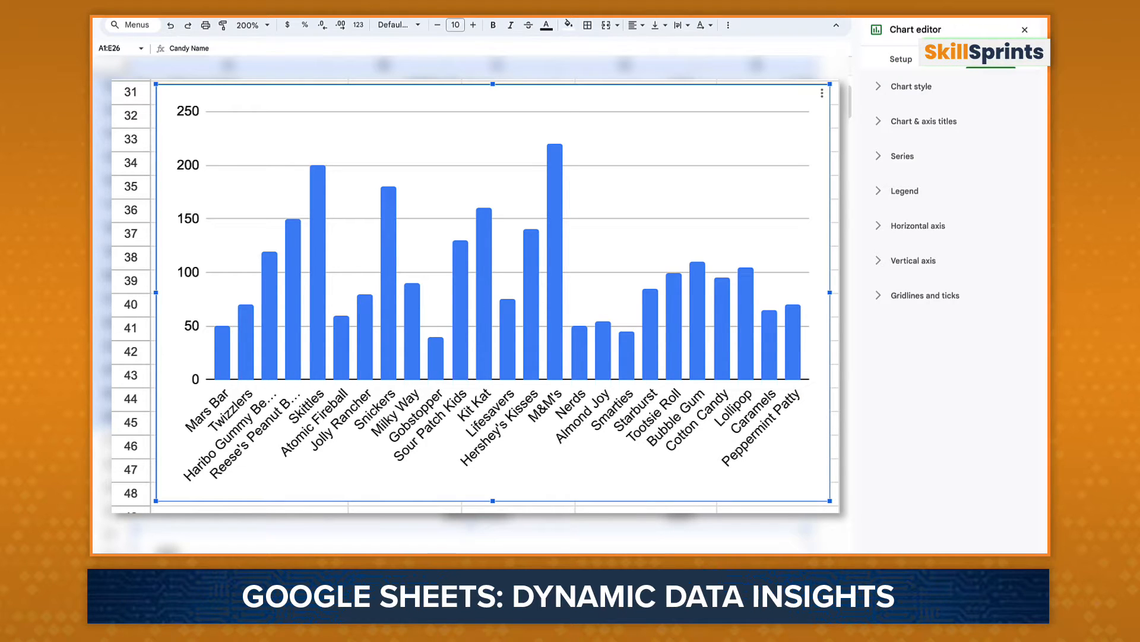
left_click(911, 87)
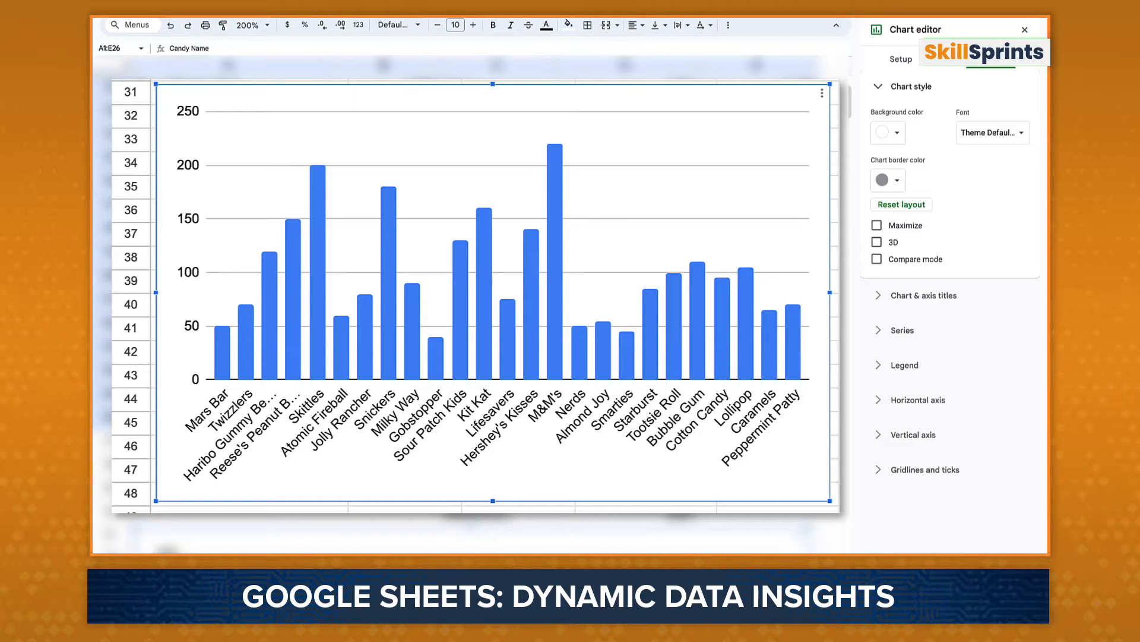
left_click(876, 242)
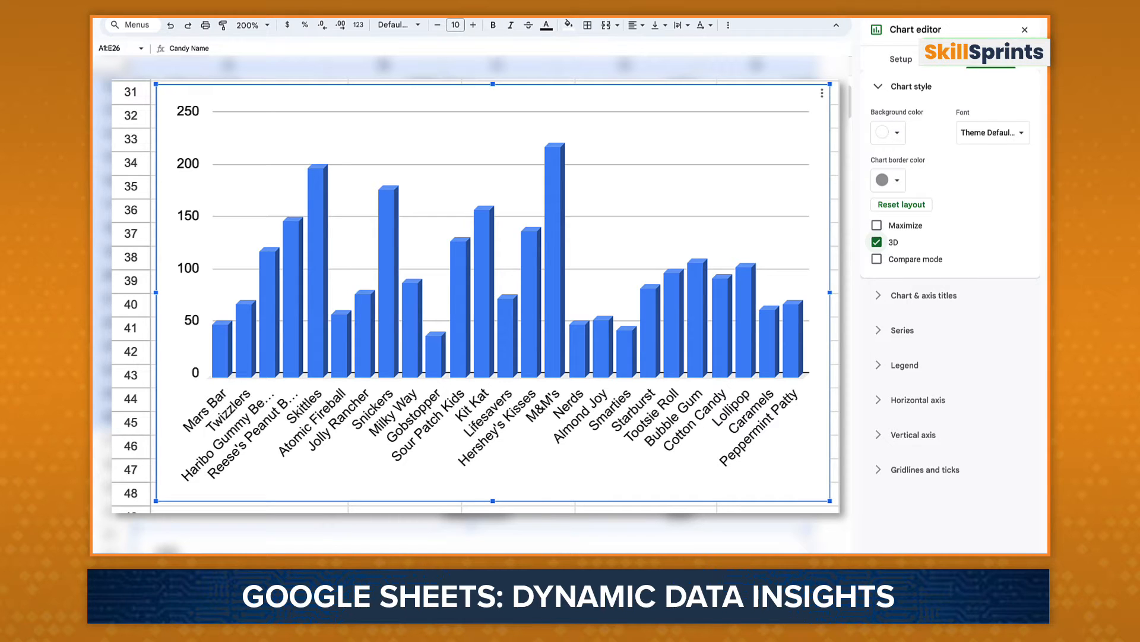
left_click(911, 87)
Title the chart "Candy Sales" and make the title bold.
left_click(923, 121)
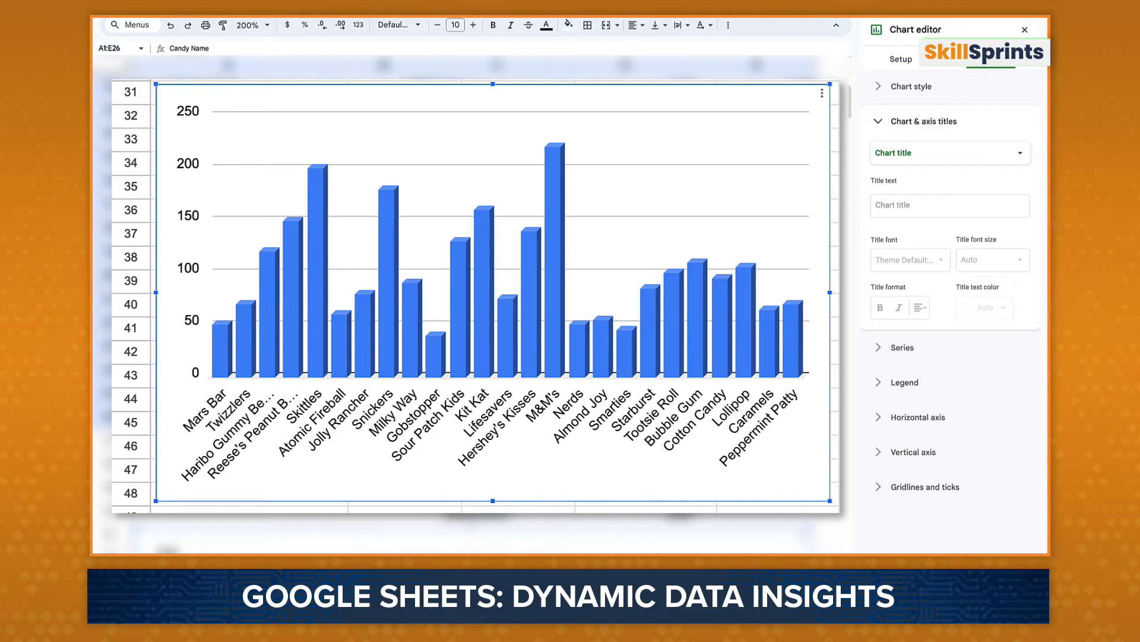
left_click(950, 206)
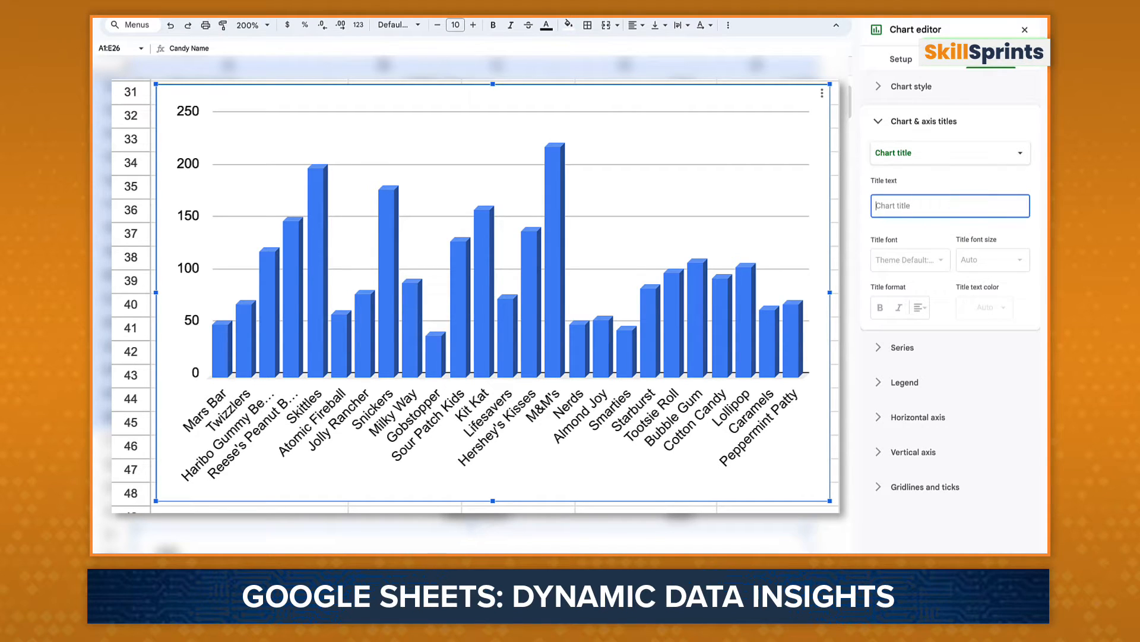
type("Candy Sal")
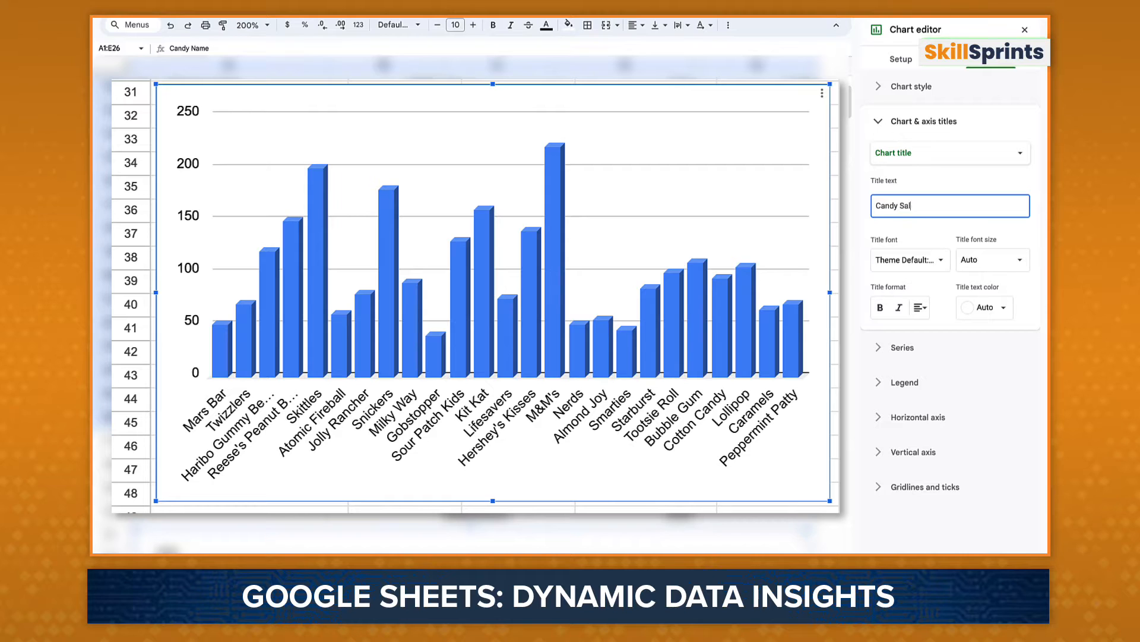
type("es")
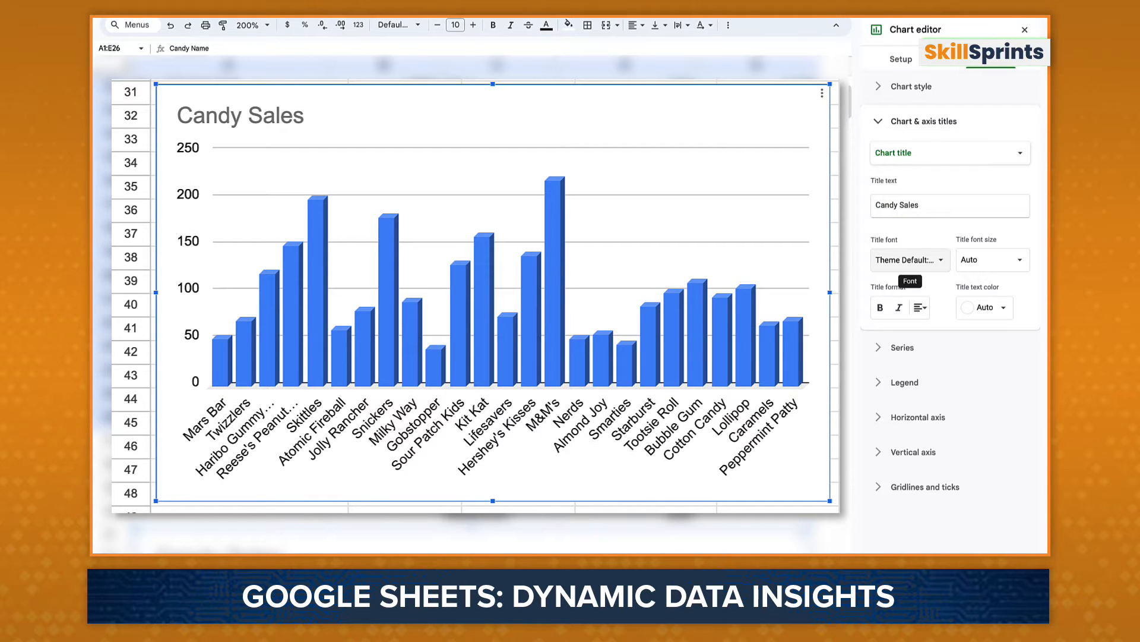
left_click(880, 308)
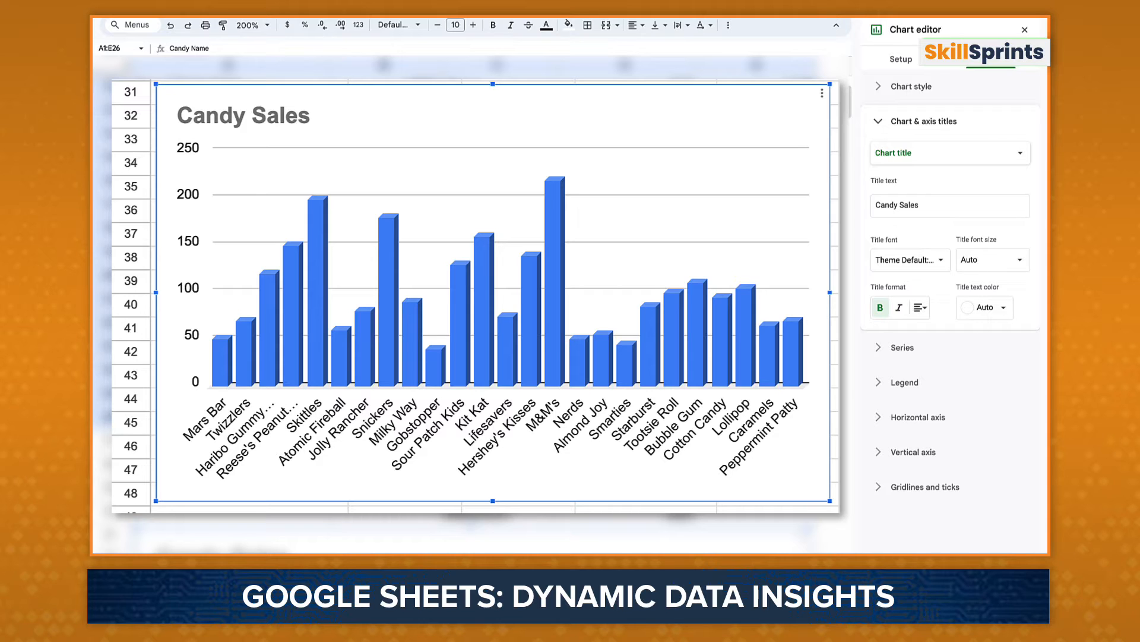
Add black data labels to the chart series and set the columns' fill color to orange.
left_click(903, 347)
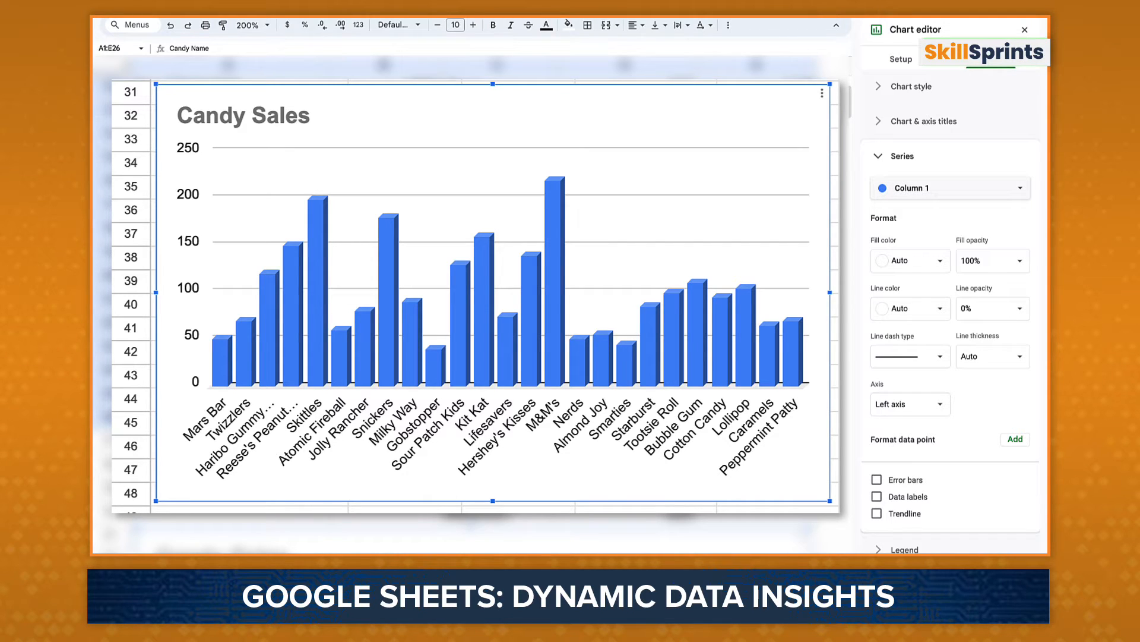
scroll(878, 337, "down", 3)
left_click(876, 330)
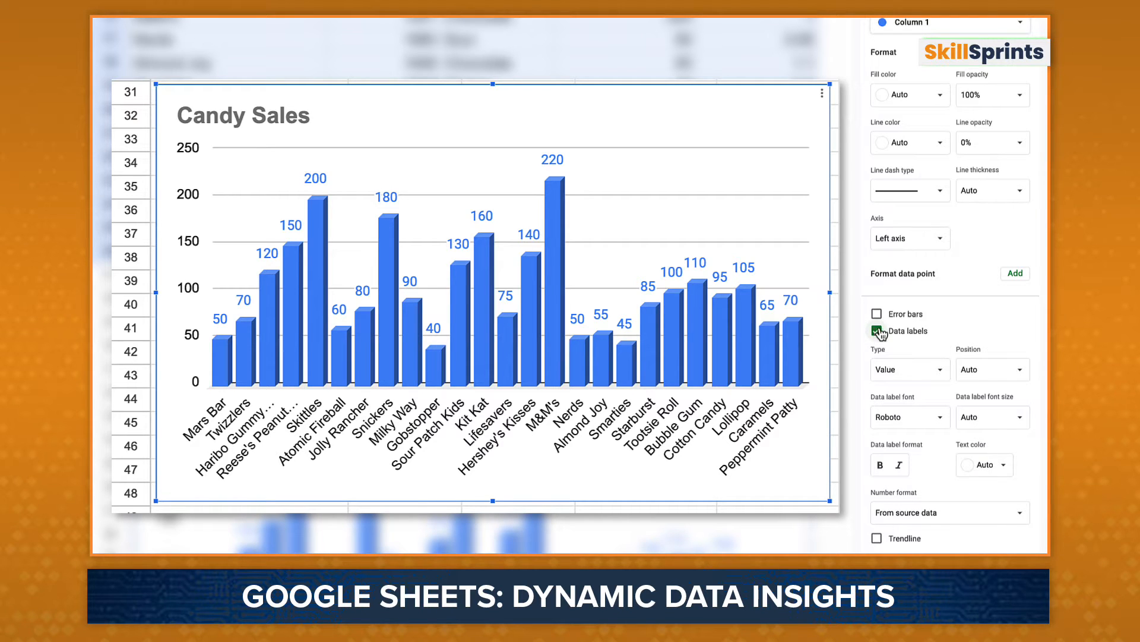
left_click(990, 466)
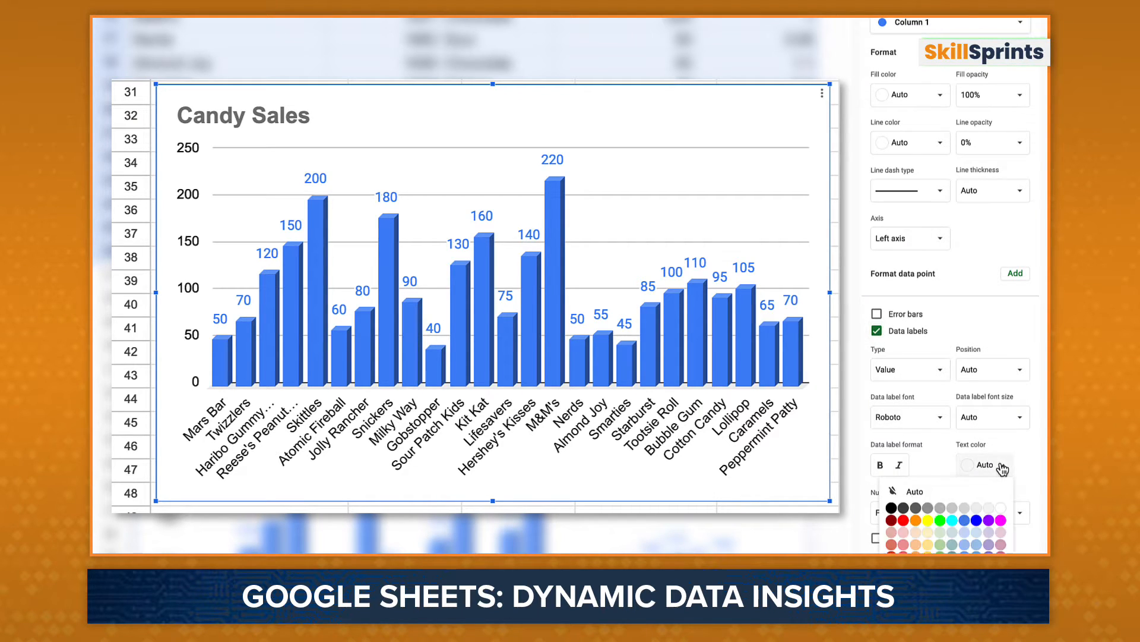
left_click(892, 508)
left_click(943, 98)
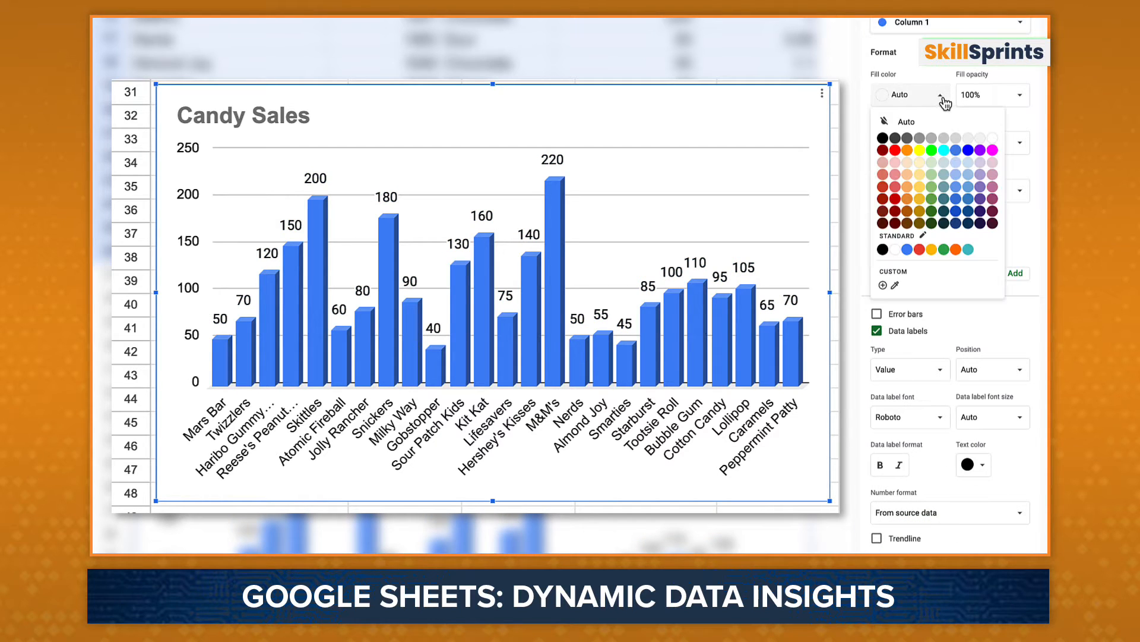
left_click(911, 152)
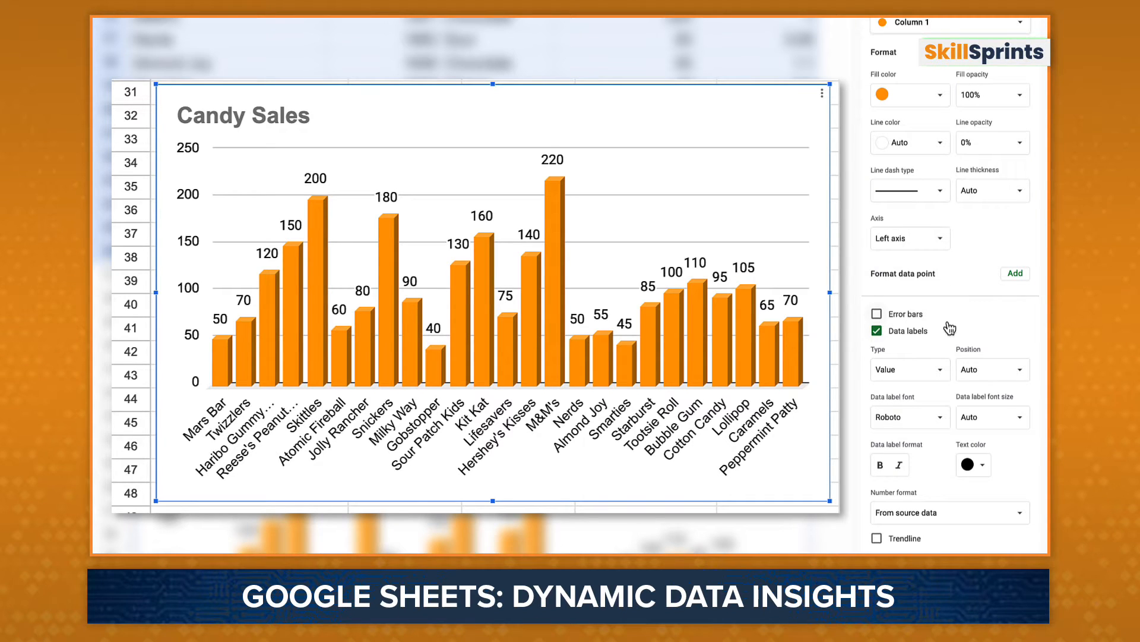
Add minor gridlines, major ticks and minor ticks to the chart's vertical axis.
scroll(934, 420, "down", 5)
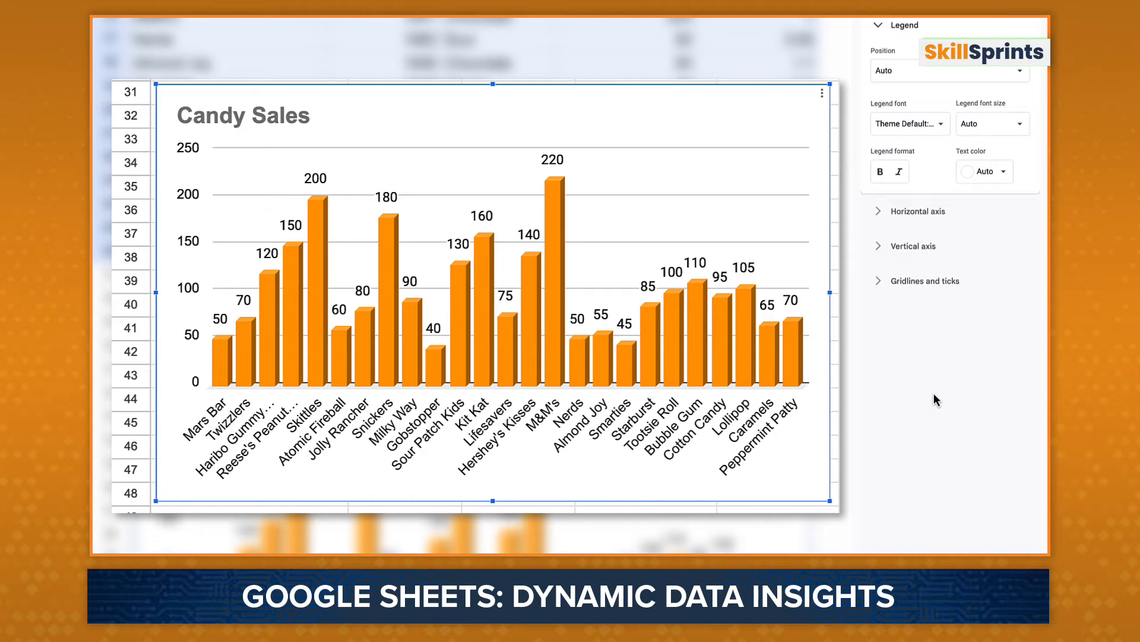
left_click(884, 212)
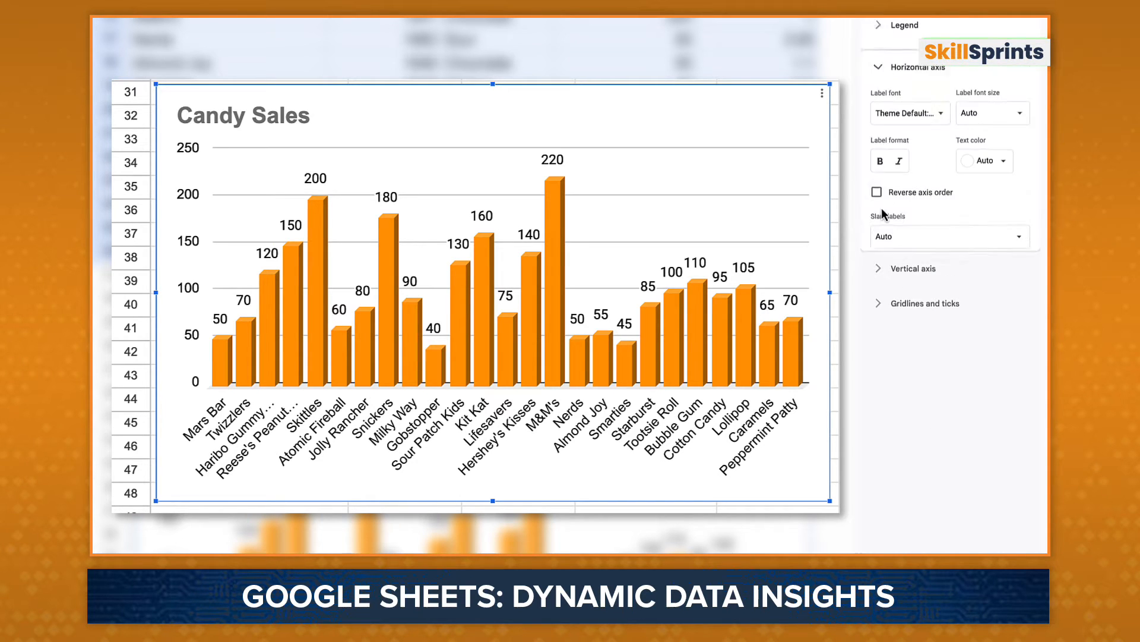
left_click(877, 268)
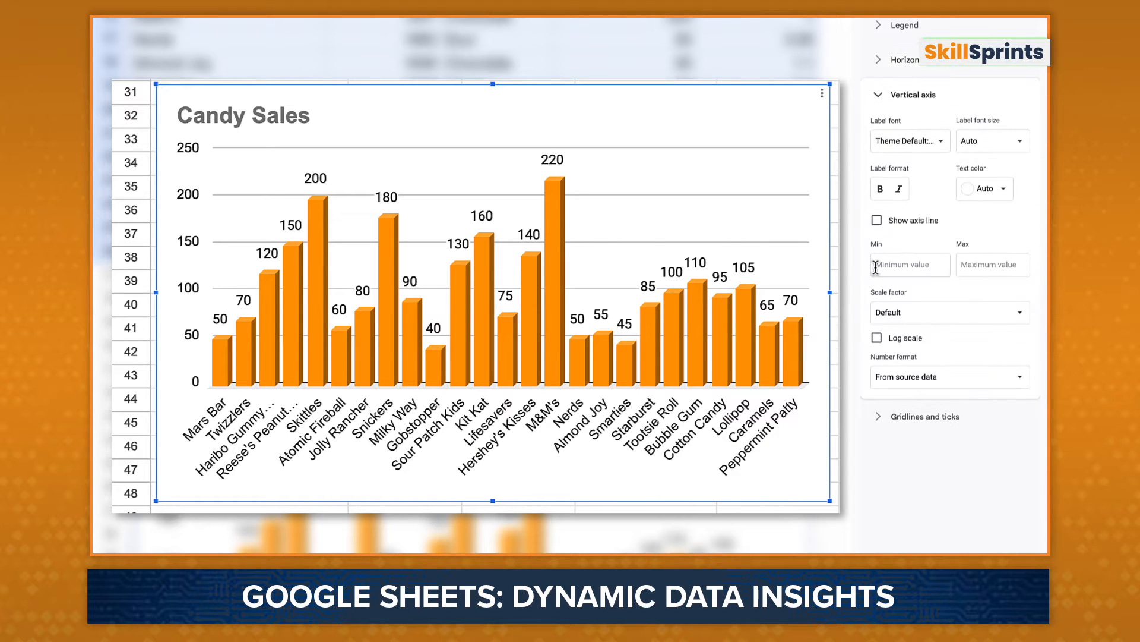
left_click(882, 418)
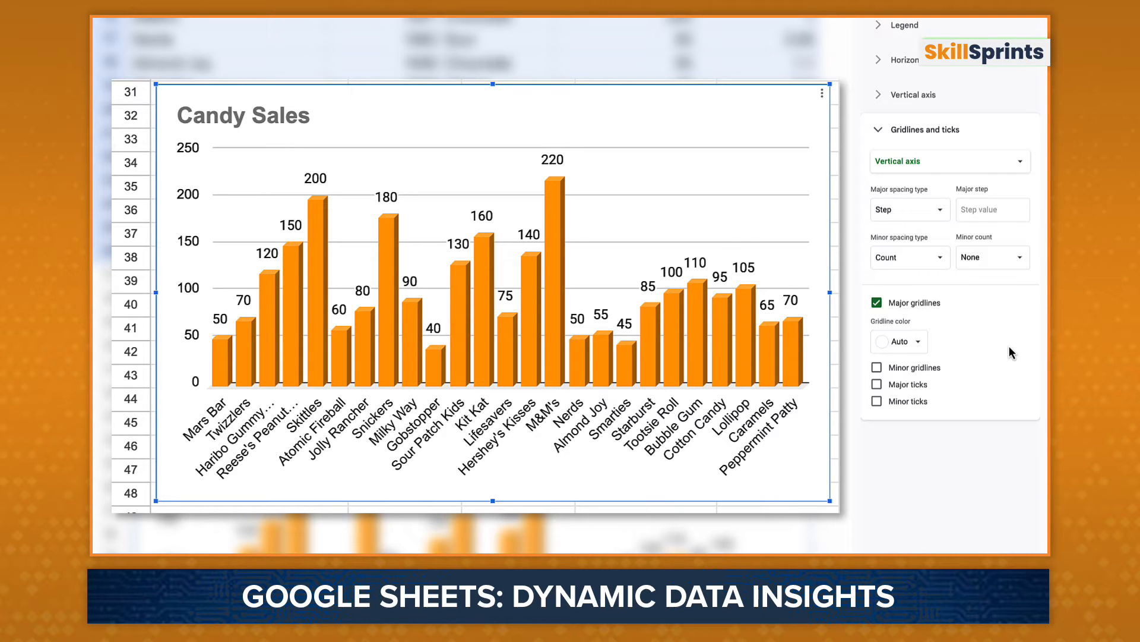
left_click(876, 367)
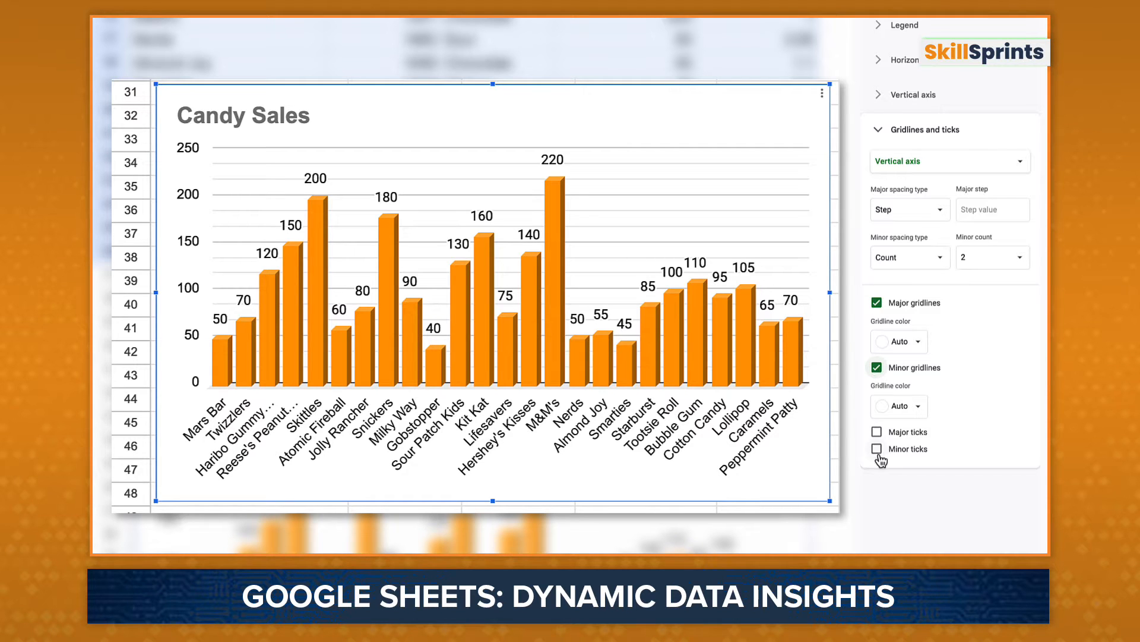
left_click(877, 432)
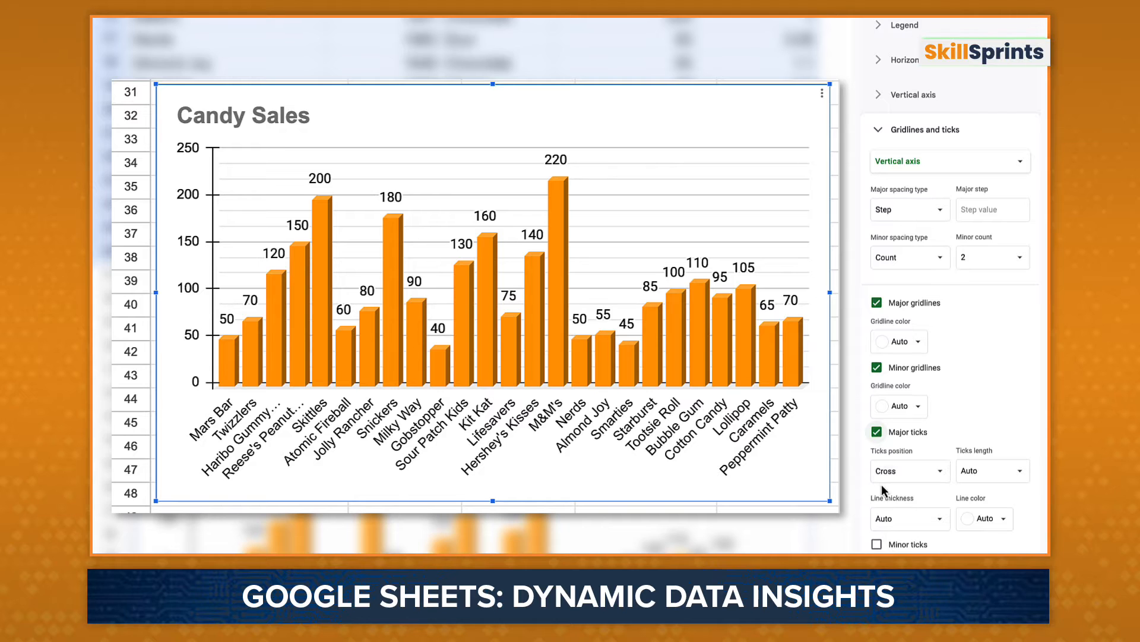
left_click(877, 544)
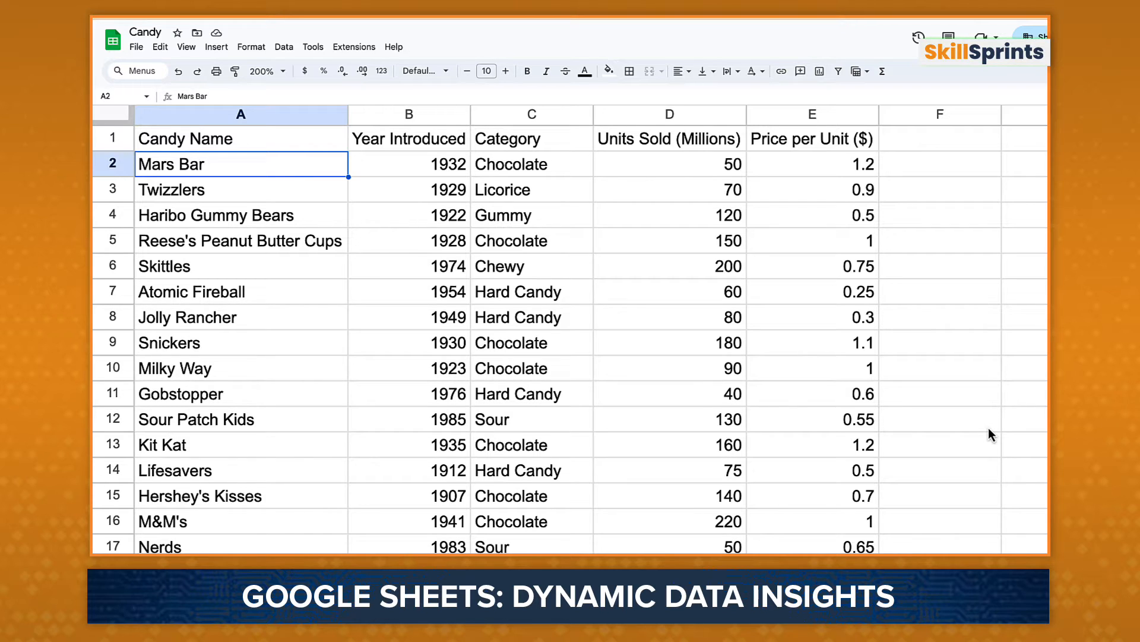
Sort the candy data in A2:E26 by column A from A to Z, leaving out the header row.
left_click_drag(237, 165, 813, 435)
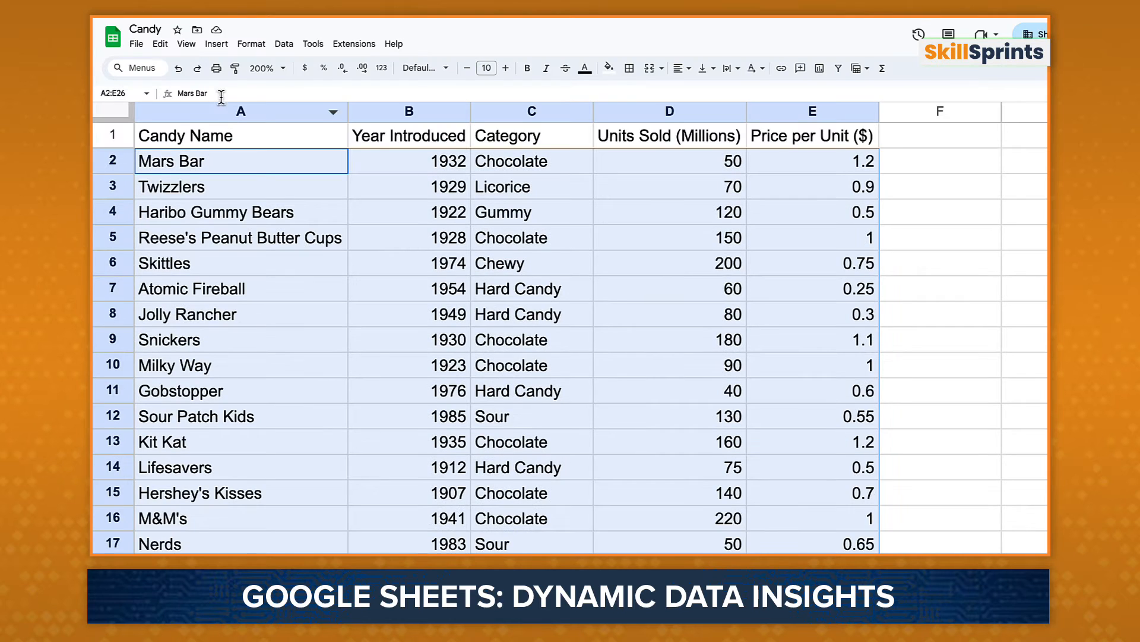
left_click(284, 45)
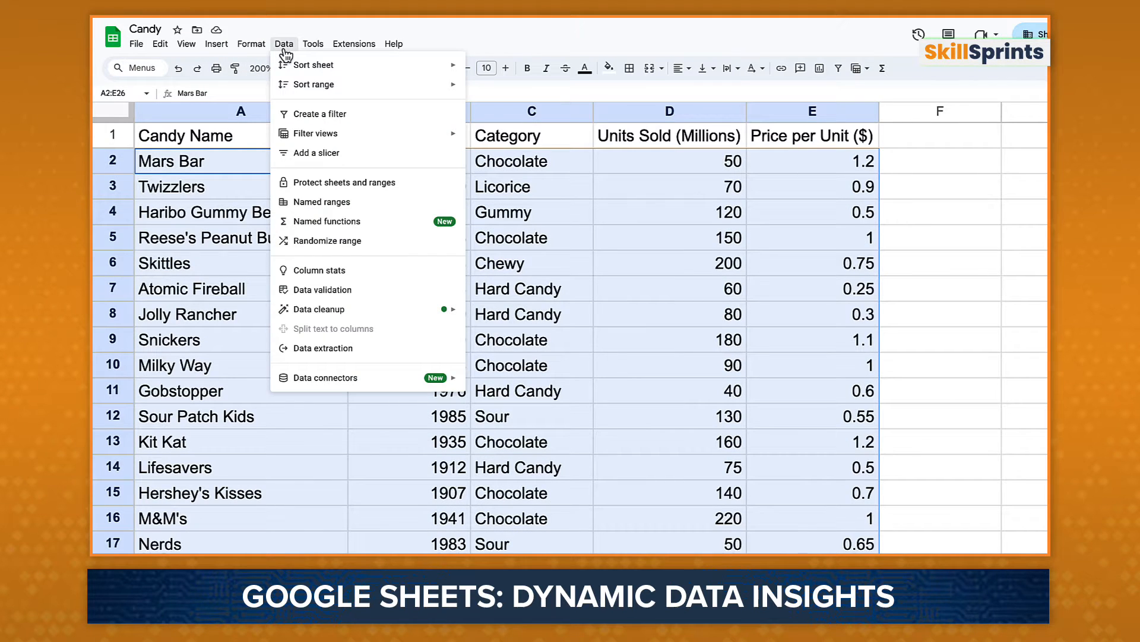
mouse_move(315, 89)
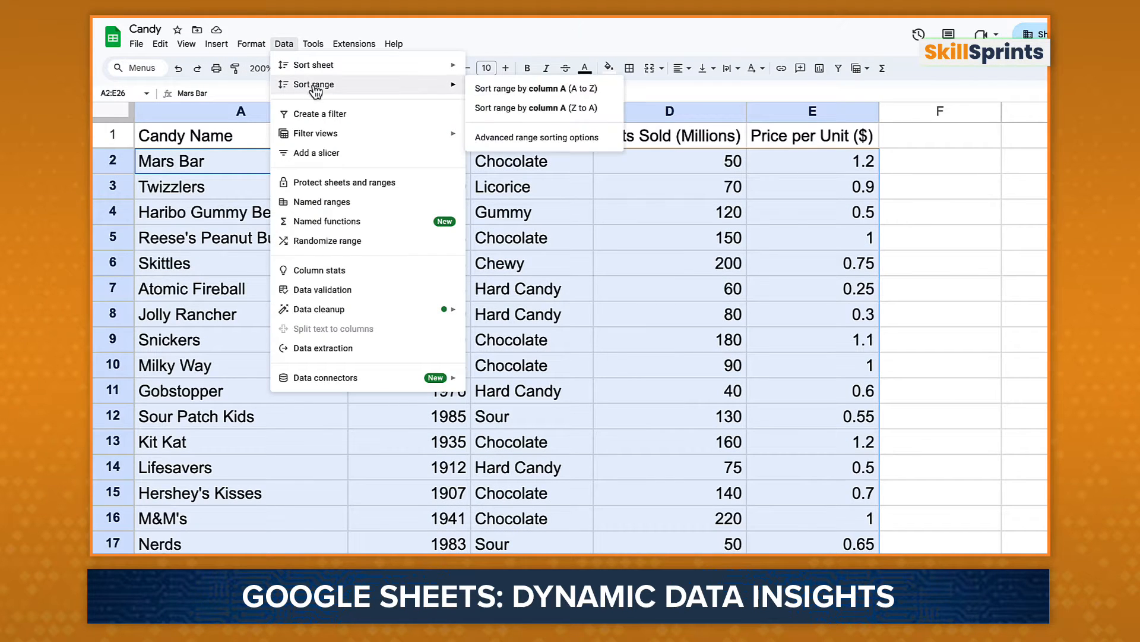
left_click(516, 90)
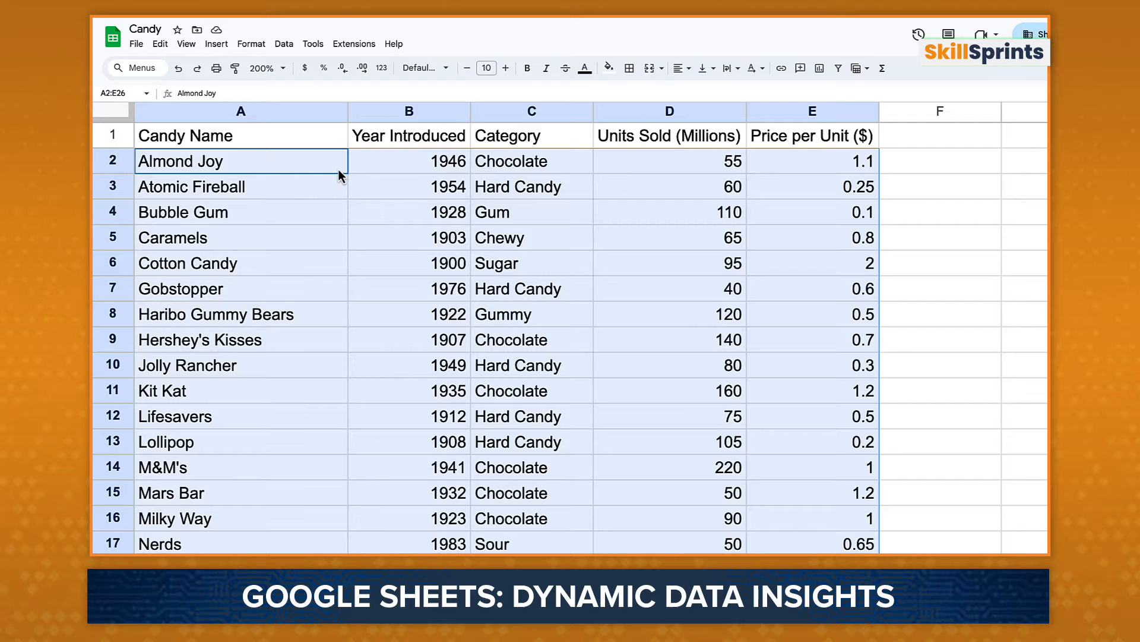
Sort the range A2:E26 by column B, the year introduced, in A to Z order using the advanced sorting options.
left_click(291, 46)
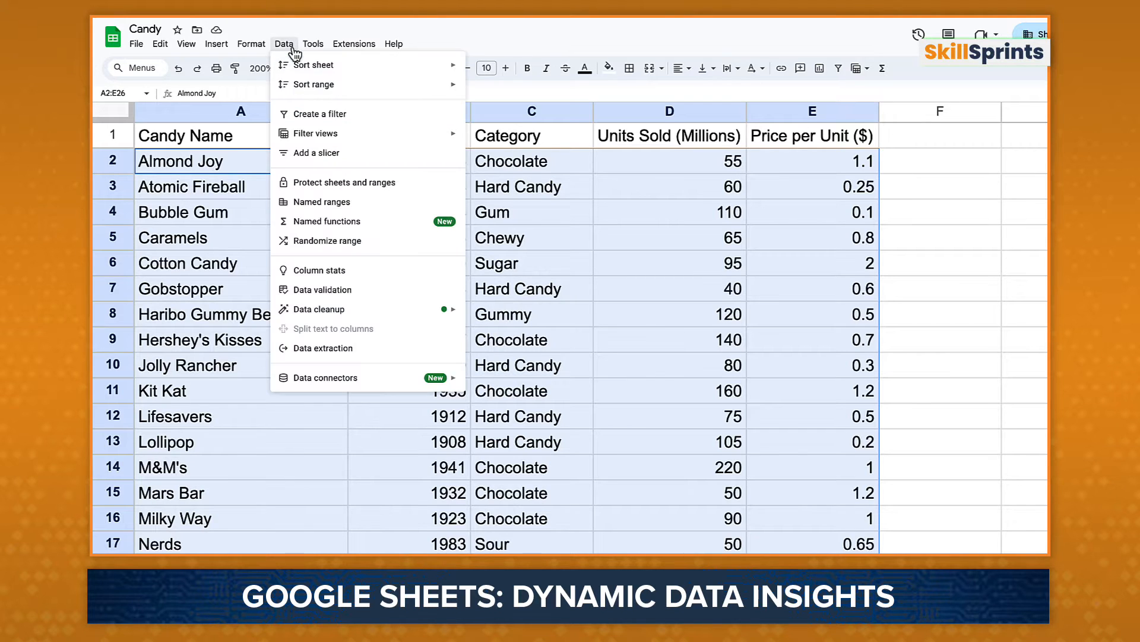
mouse_move(297, 94)
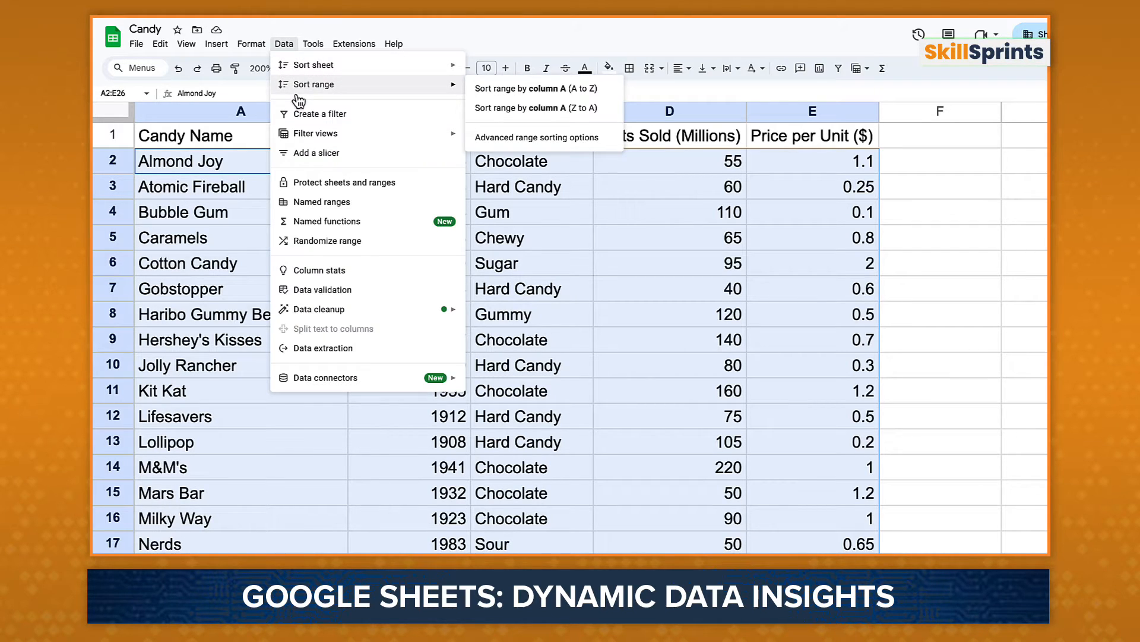
left_click(512, 138)
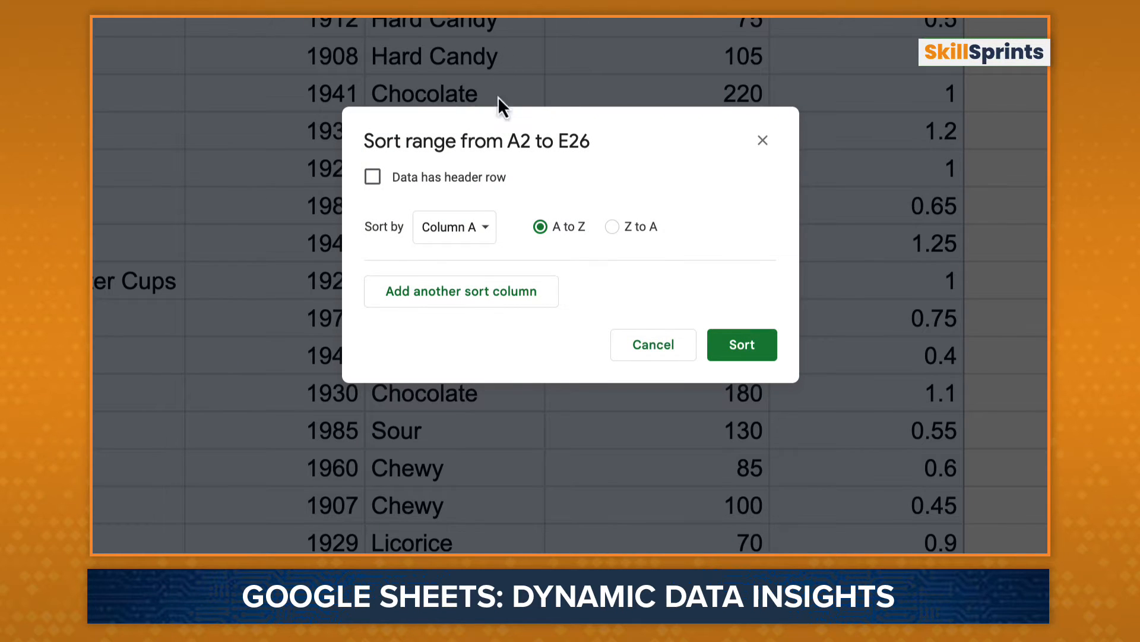
left_click(481, 232)
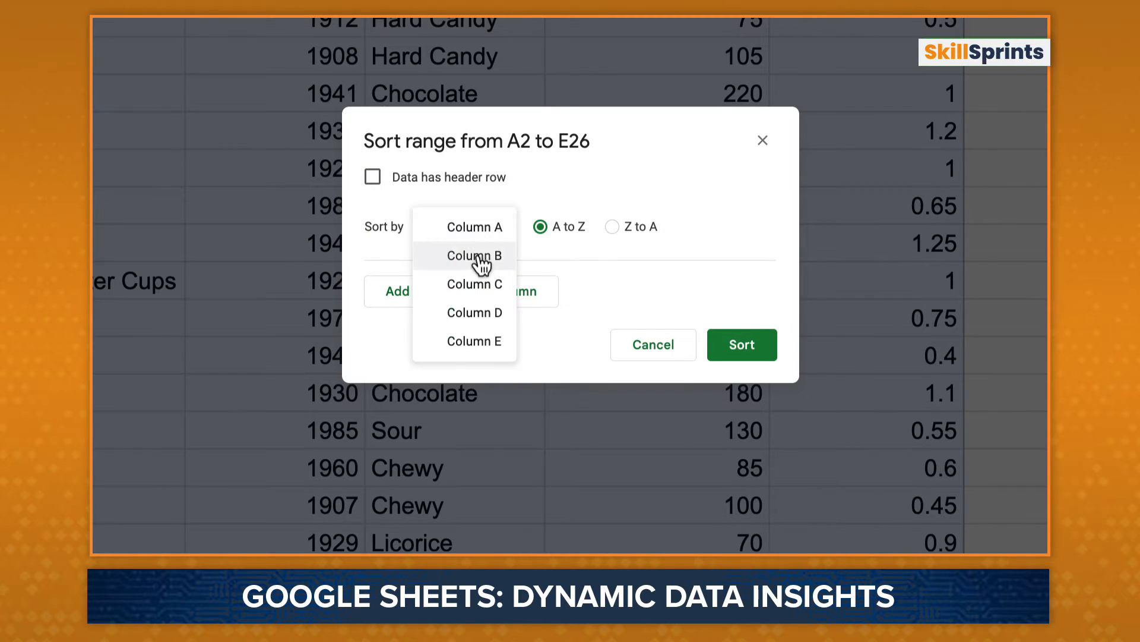
left_click(481, 264)
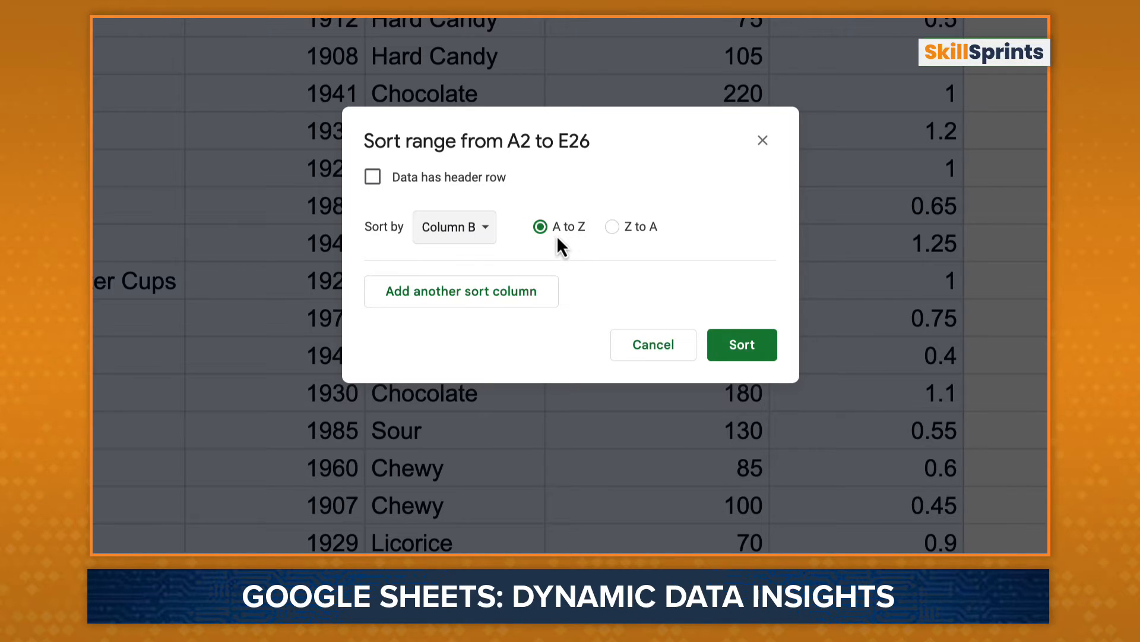
left_click(737, 351)
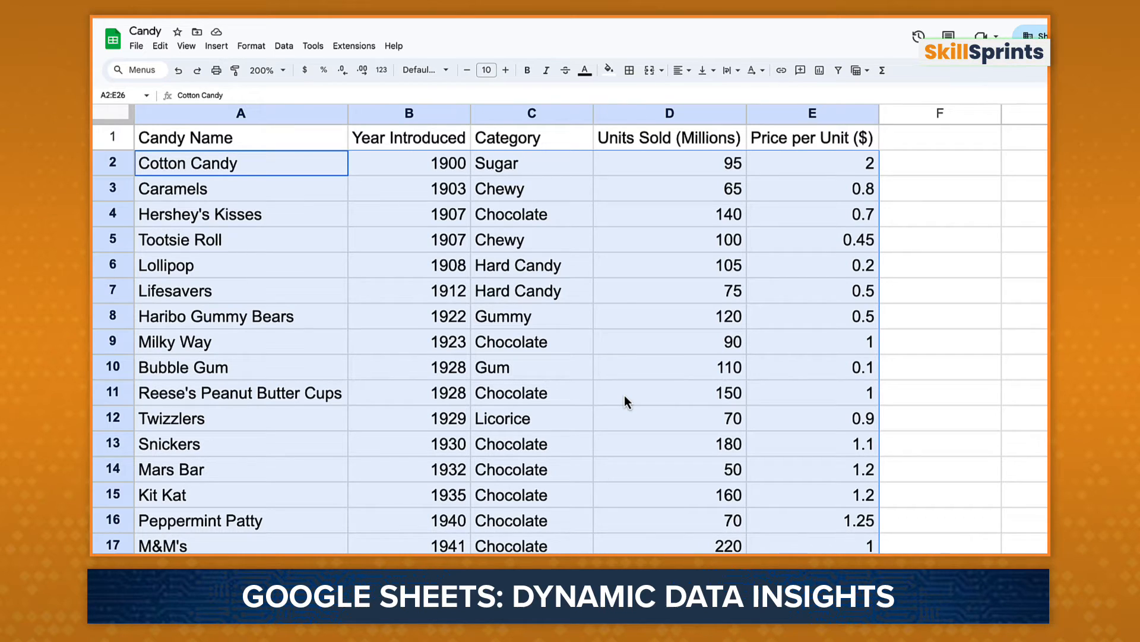
Sort the range A2:E26 by column C, then by column A, both A to Z, using the advanced range sorting options.
left_click(284, 46)
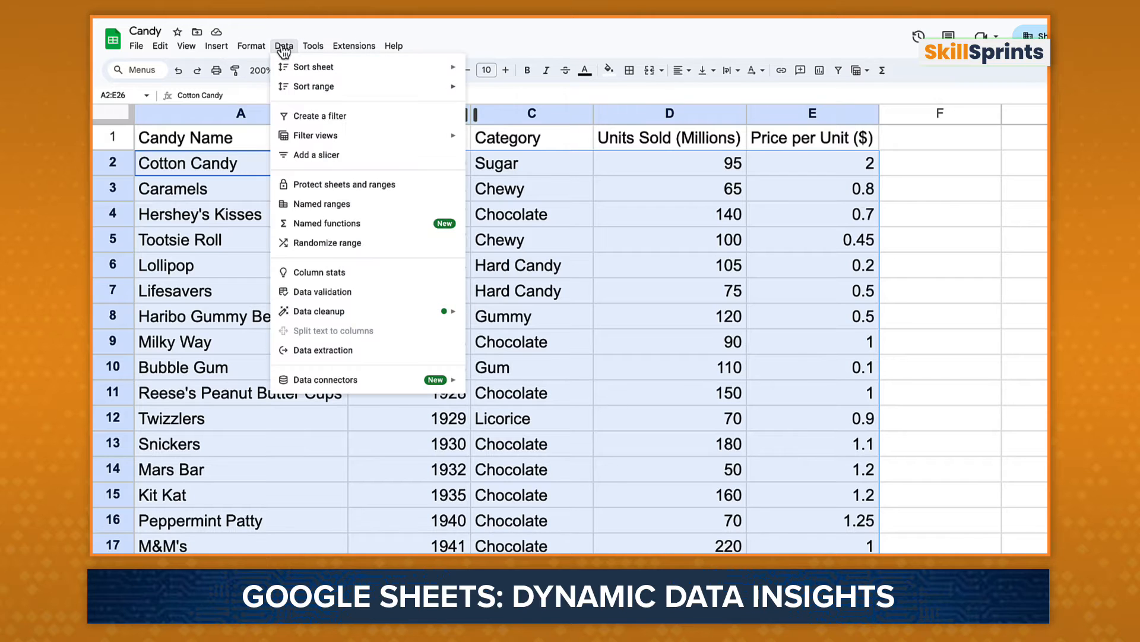
mouse_move(353, 89)
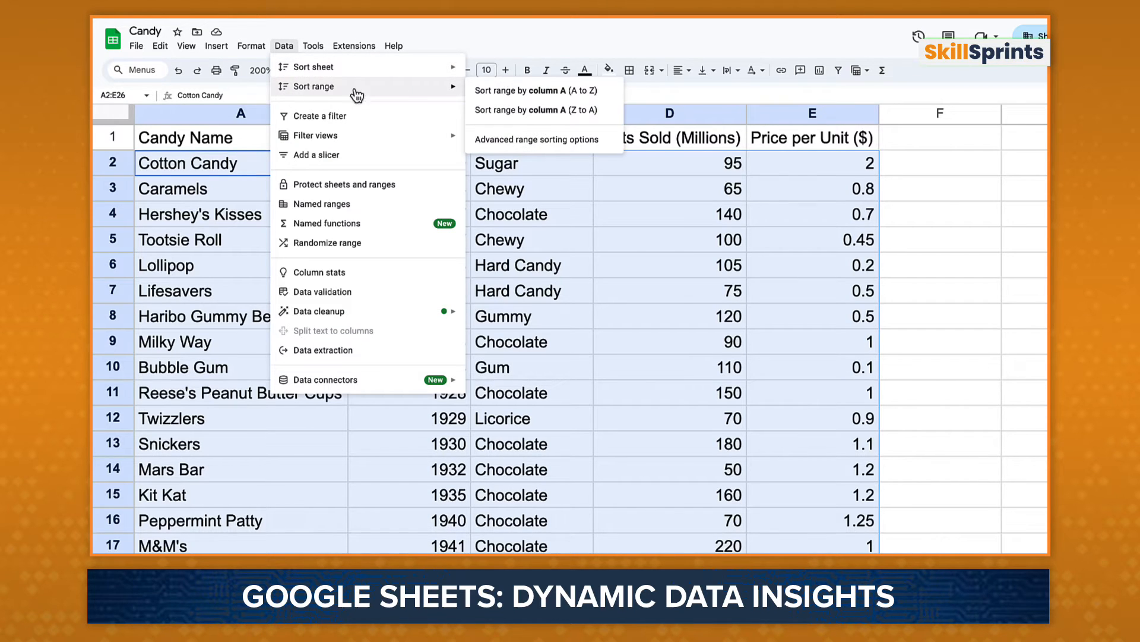
left_click(537, 139)
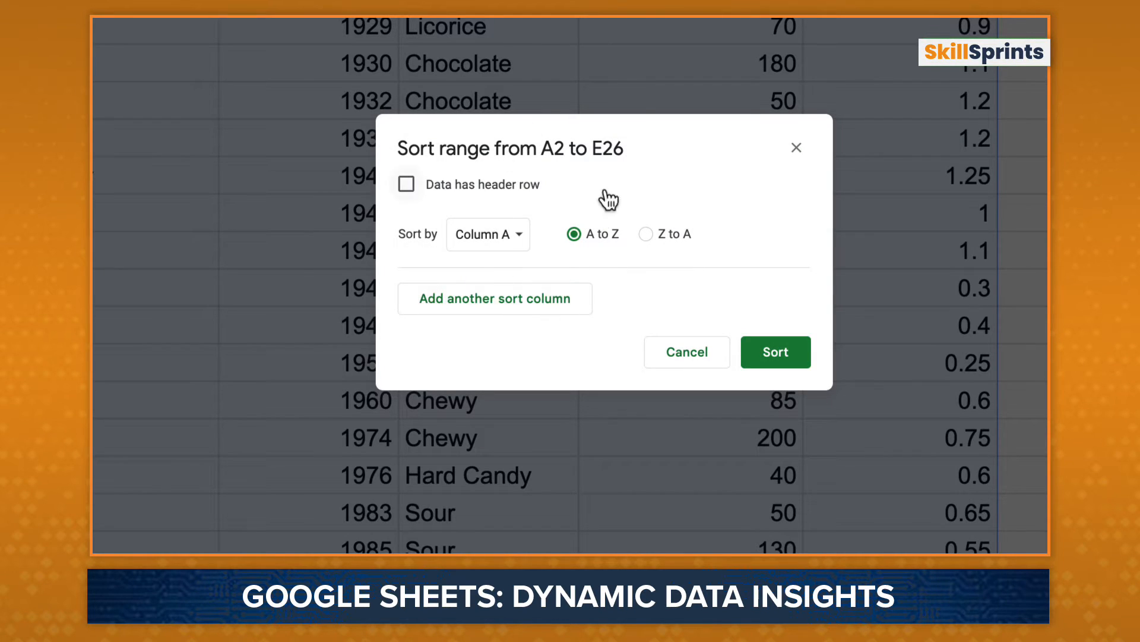
left_click(520, 236)
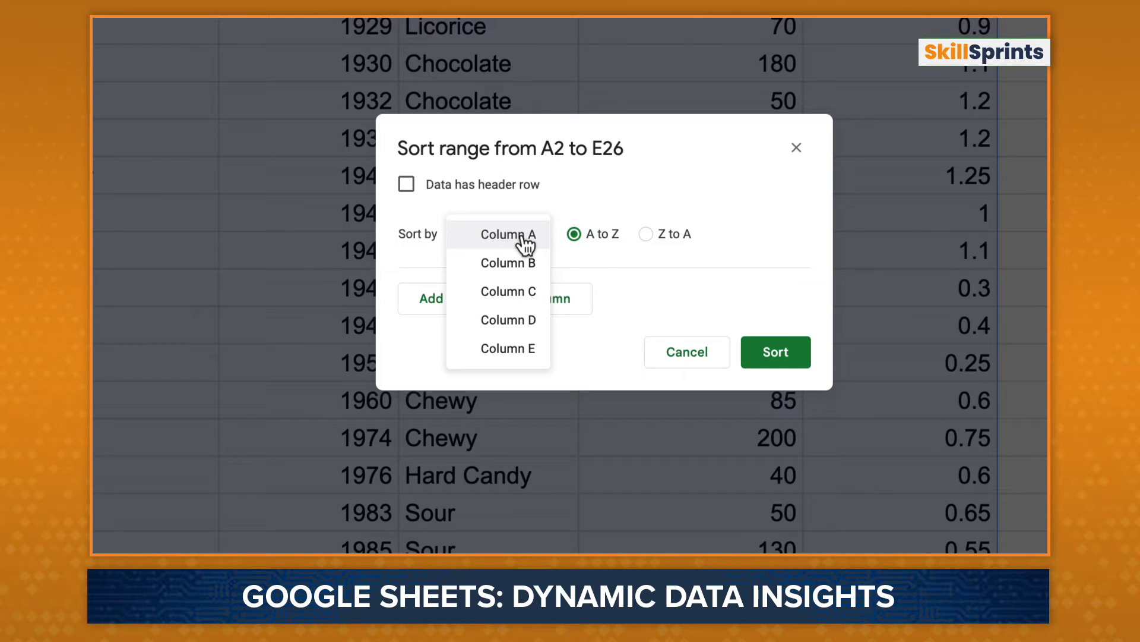
left_click(530, 294)
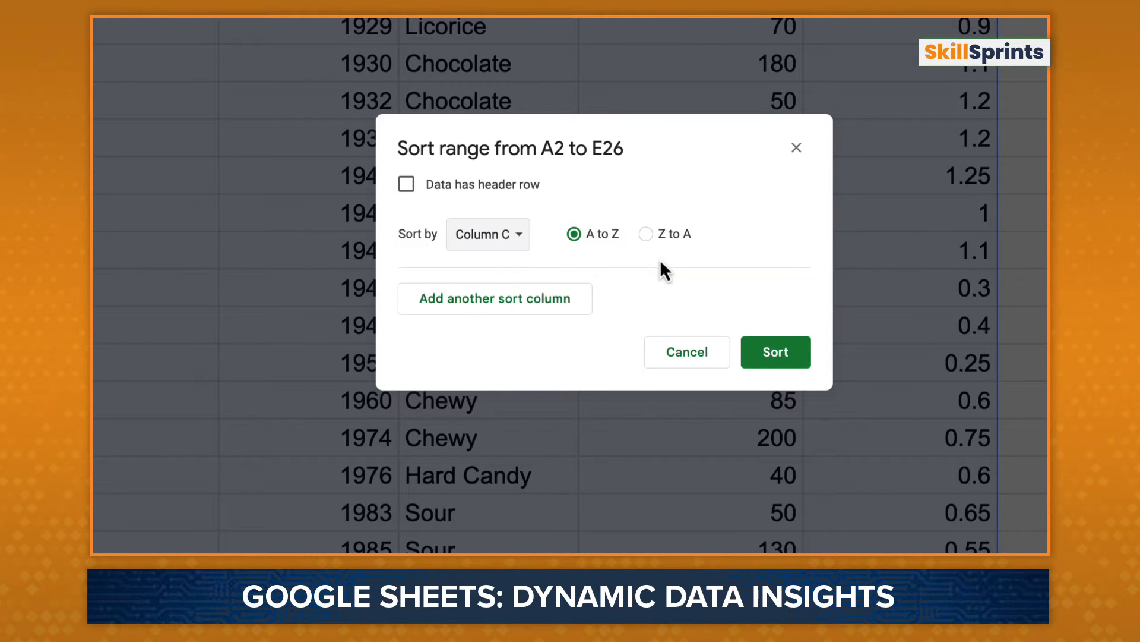
left_click(534, 301)
left_click(516, 305)
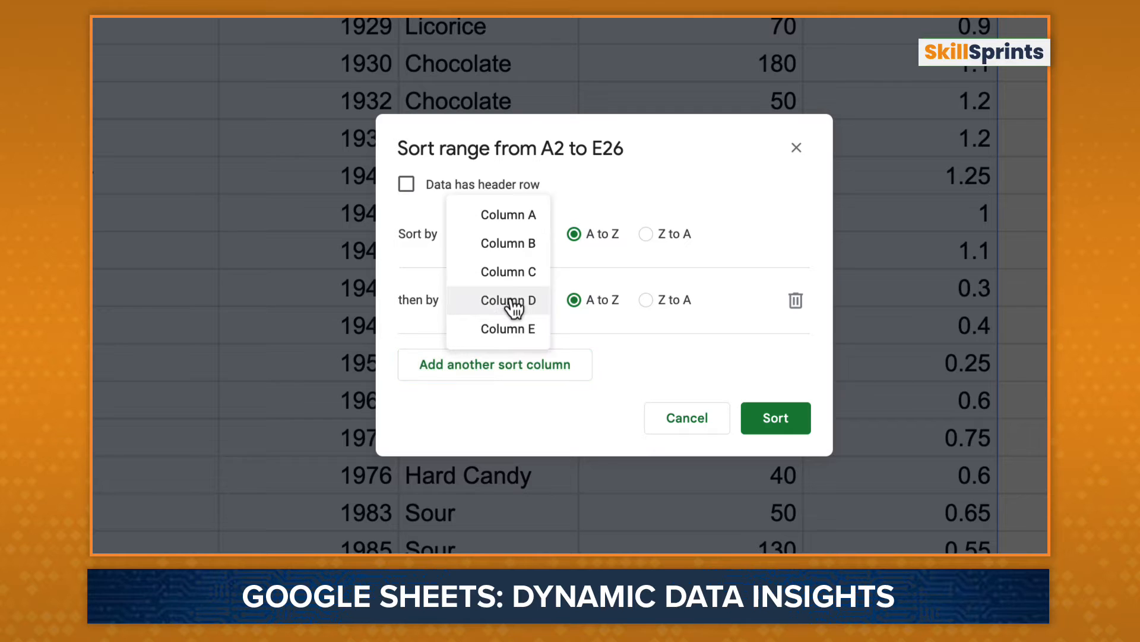
left_click(519, 220)
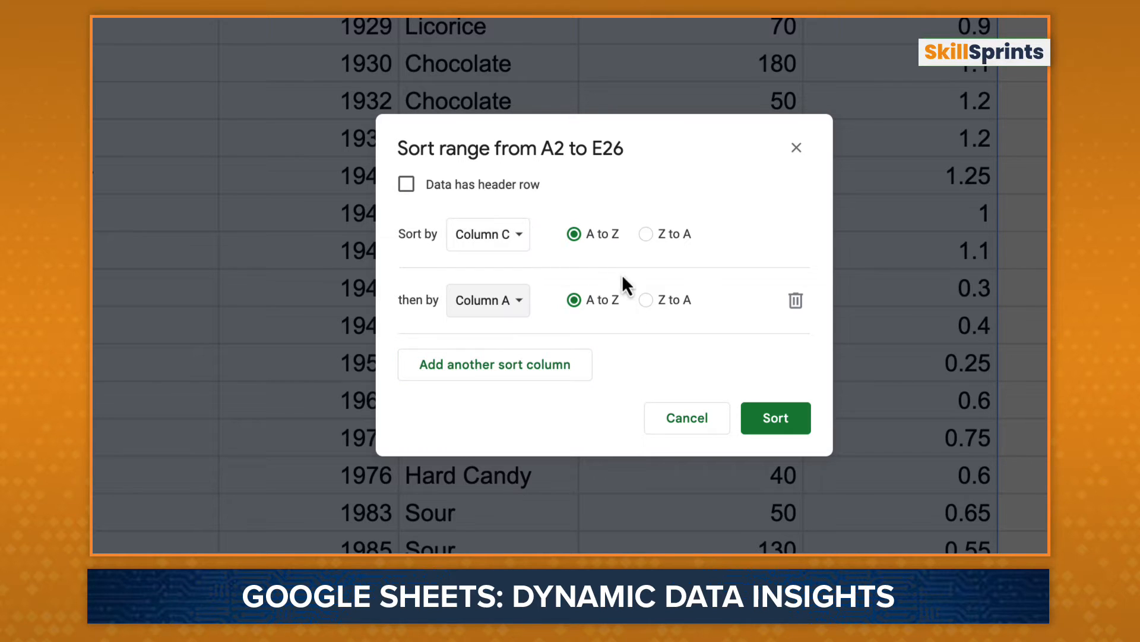
left_click(796, 423)
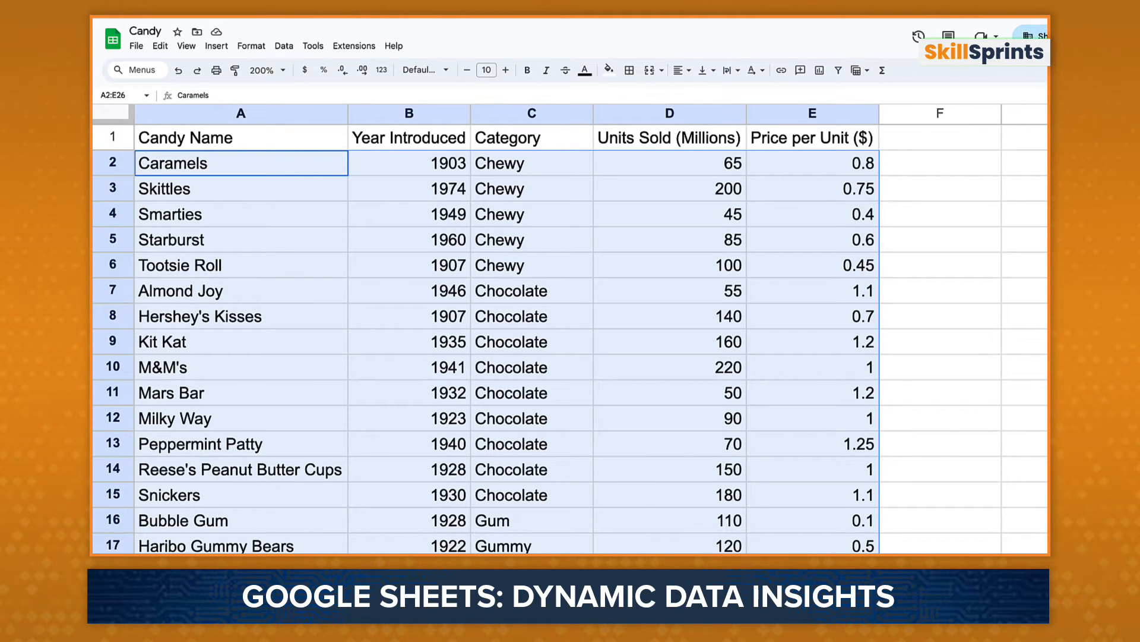
Create a filter on the candy table A1:E26, including its header row.
left_click_drag(229, 145, 819, 499)
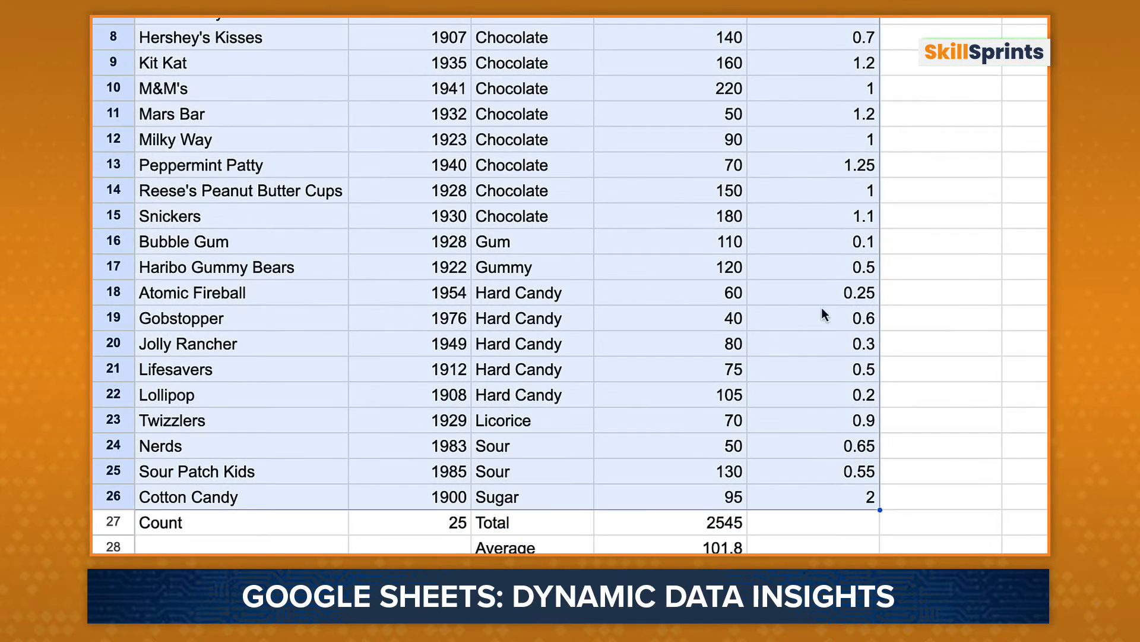
left_click(284, 46)
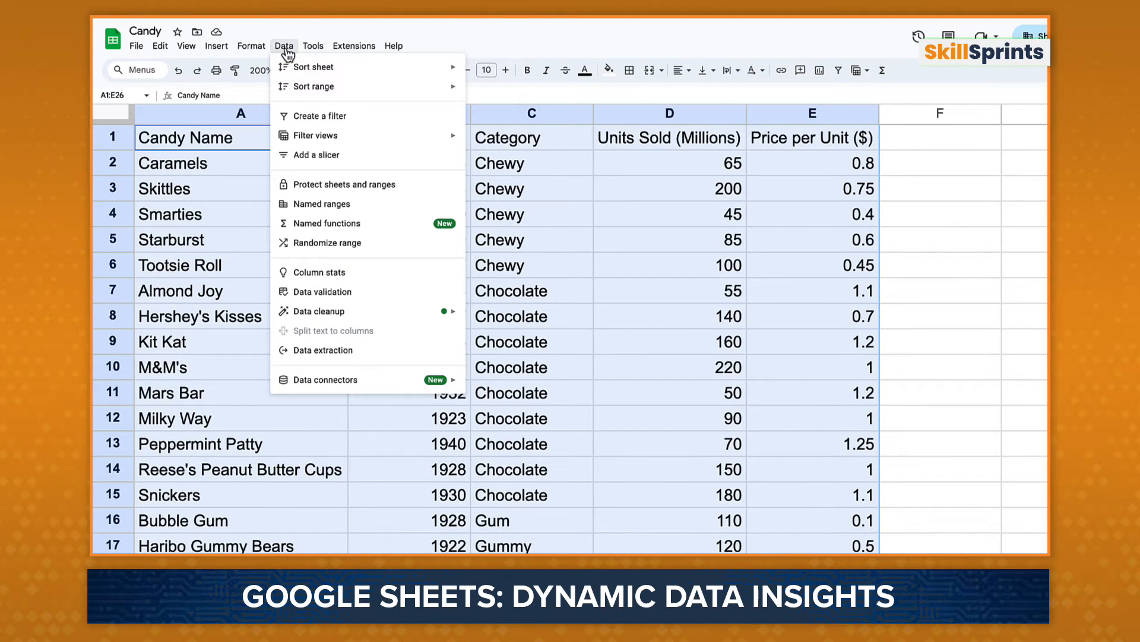
left_click(300, 116)
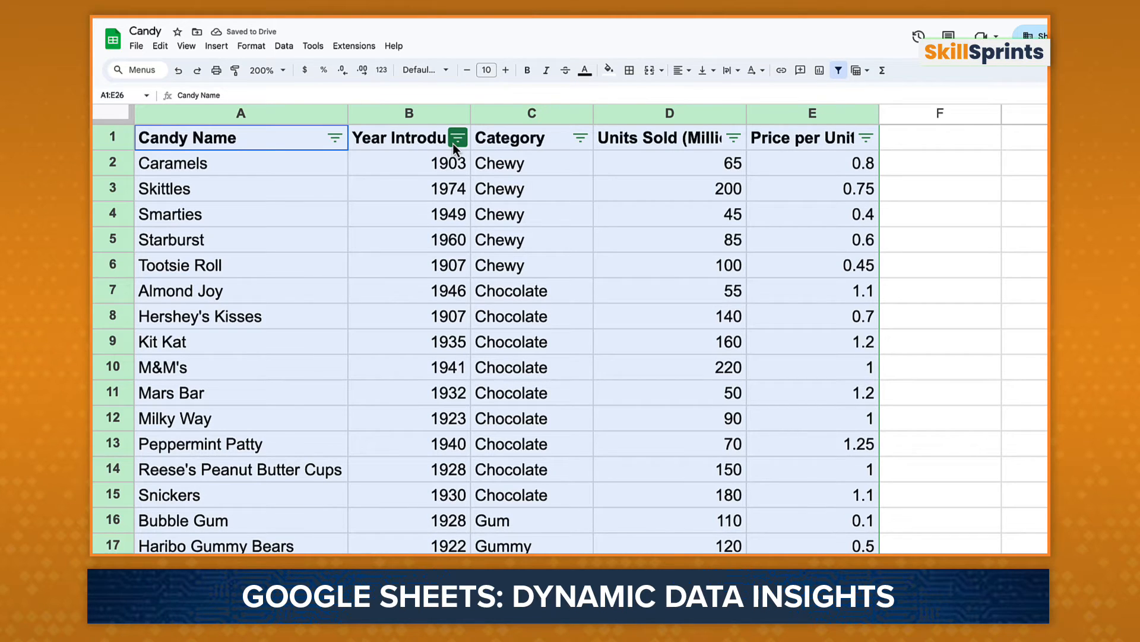
Filter the Category column by values to hide the Chewy, Gum and Gummy candies.
left_click(580, 138)
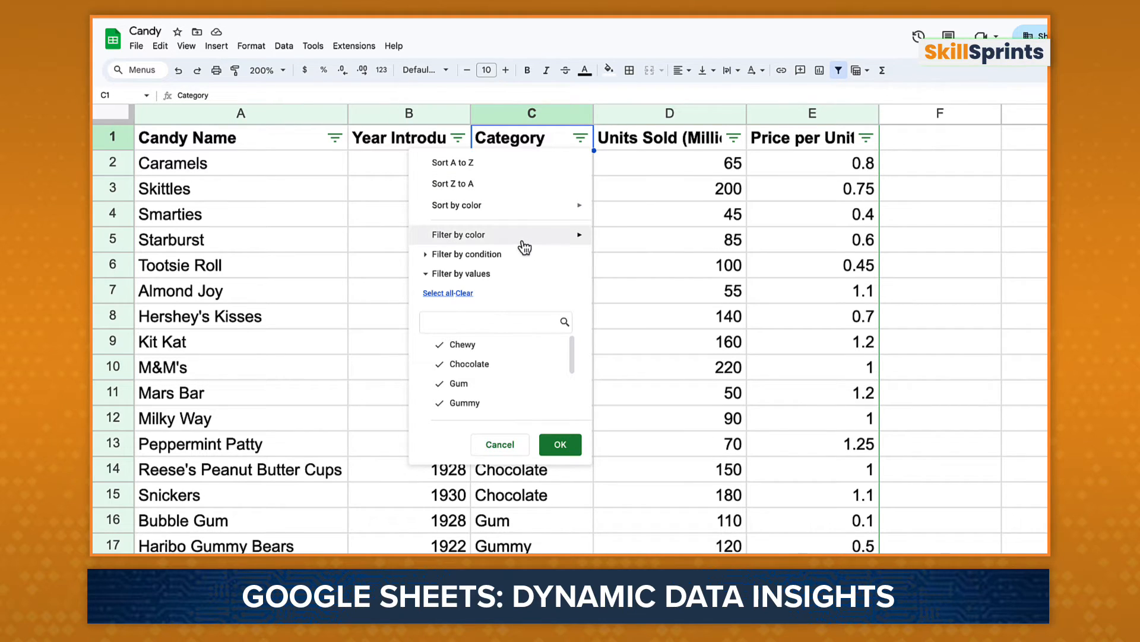
mouse_move(525, 248)
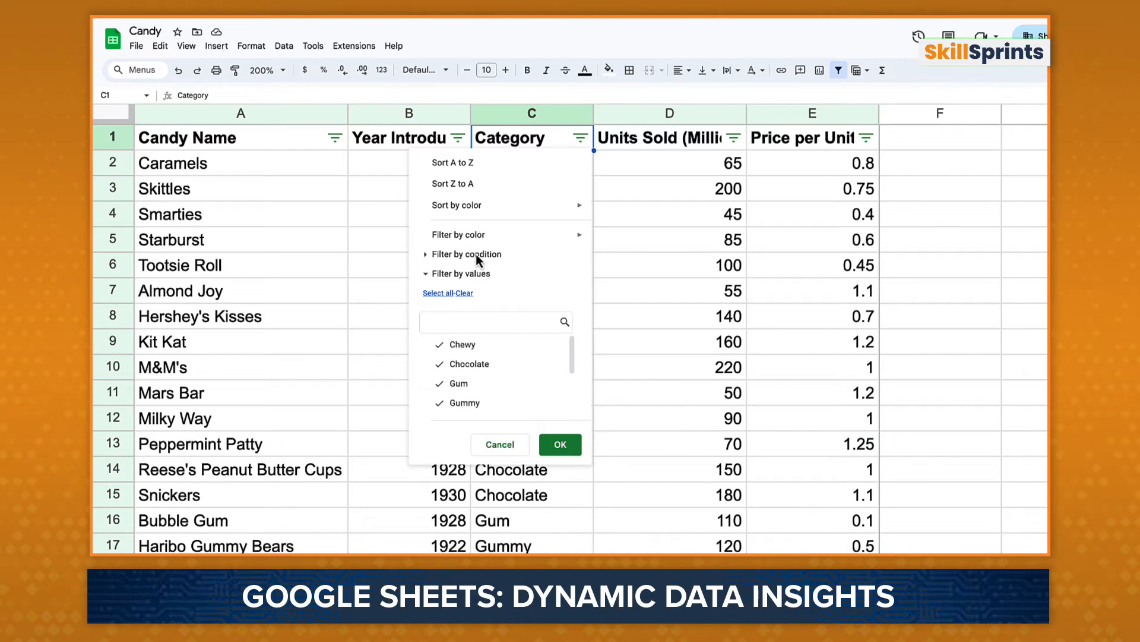
left_click(441, 345)
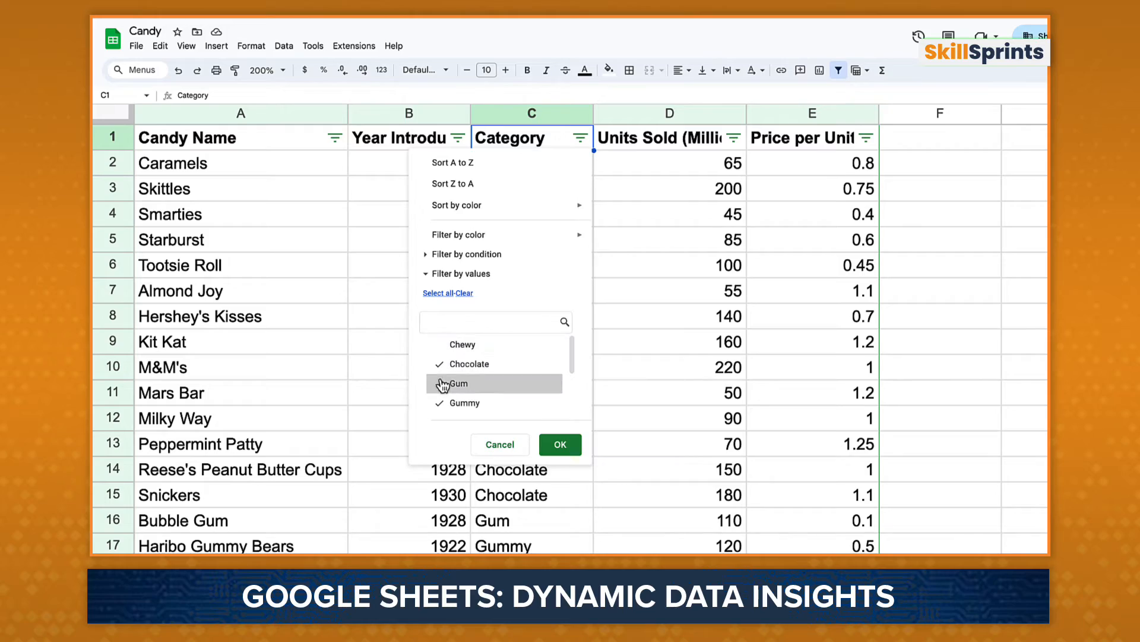
left_click(440, 383)
left_click(440, 402)
left_click(561, 444)
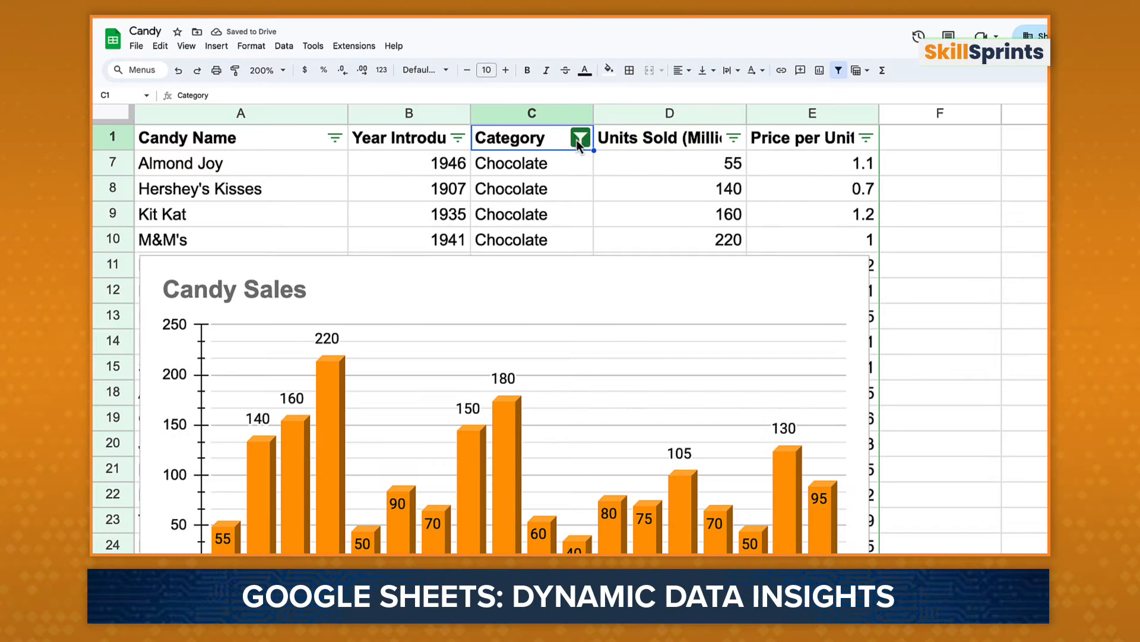
Reselect all values in the Category filter so every candy category is shown.
left_click(579, 139)
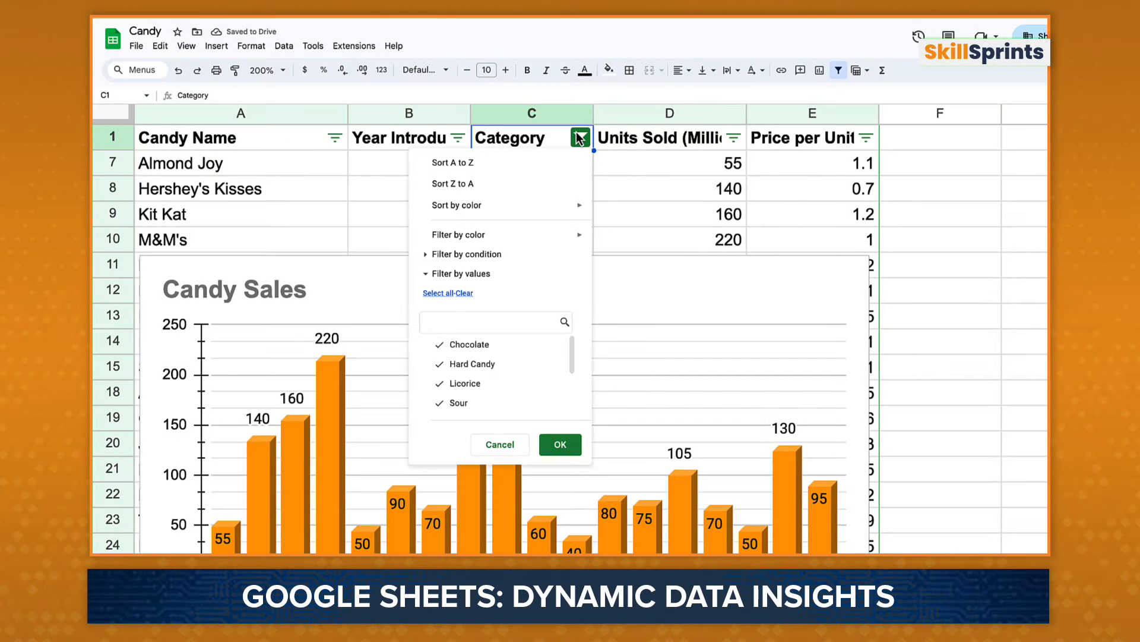
left_click(454, 293)
left_click(560, 445)
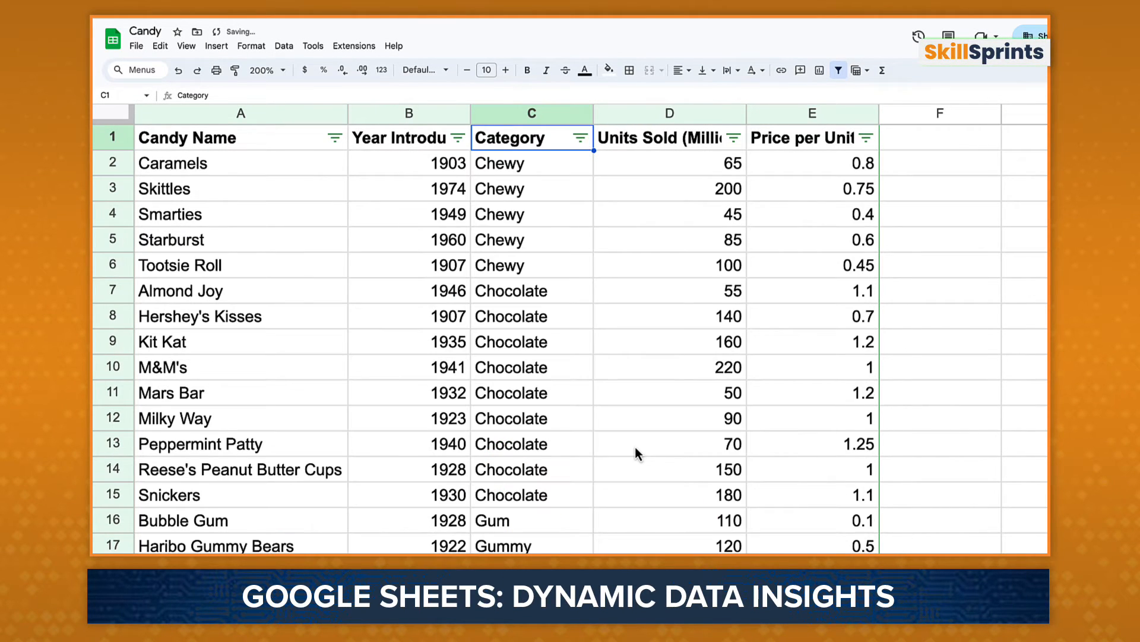
left_click(514, 189)
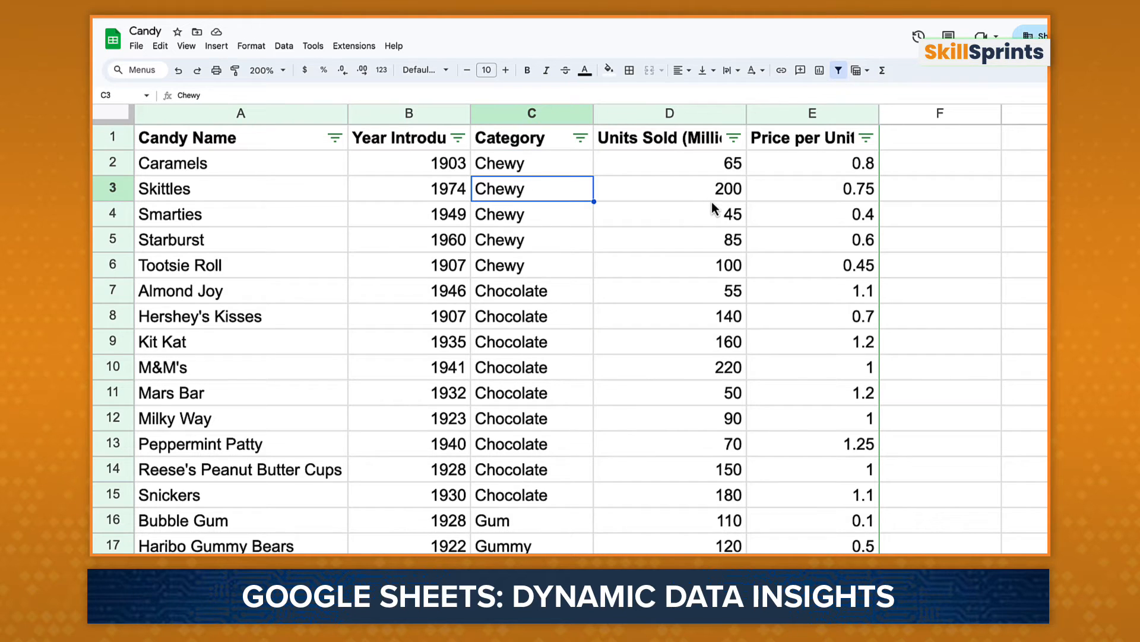
Filter the Price per Unit ($) column by condition to show only values greater than 1.
left_click(866, 138)
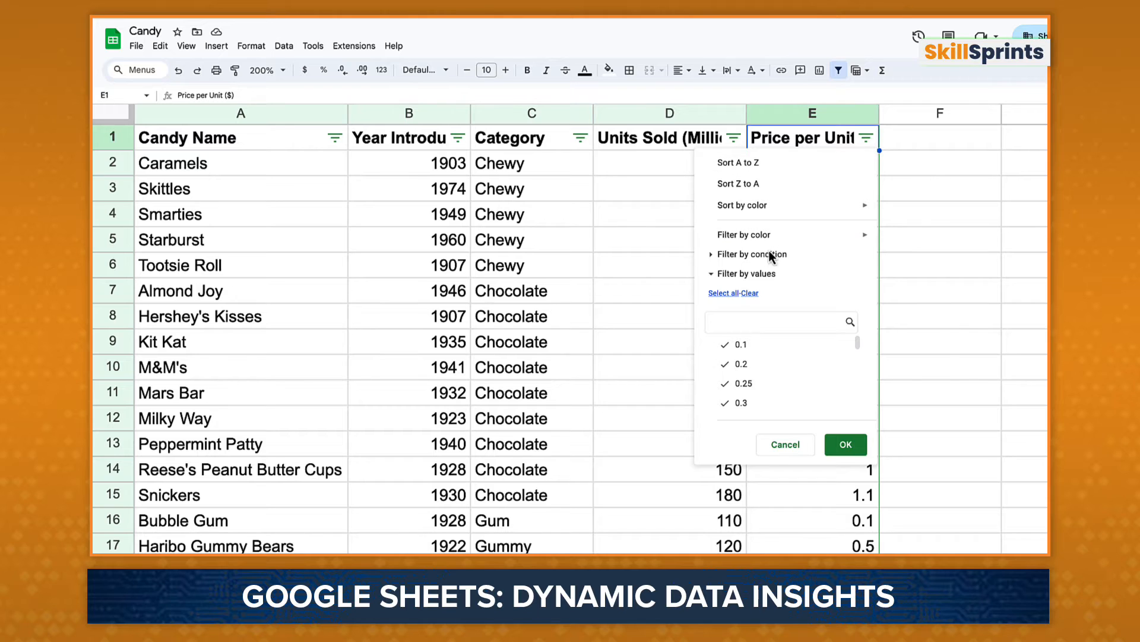
left_click(716, 254)
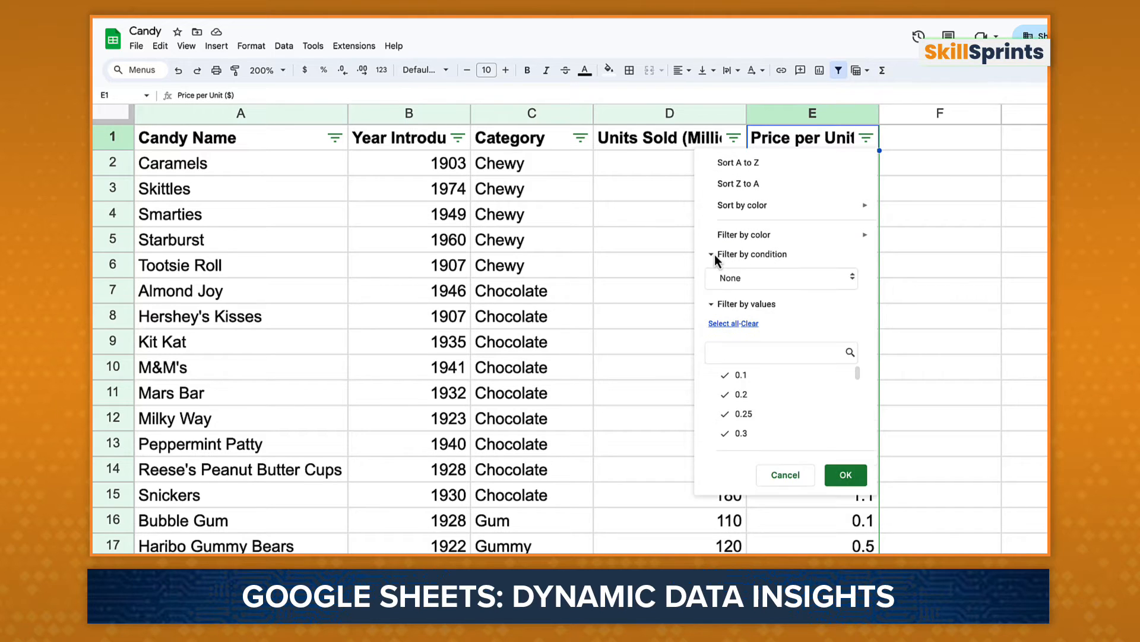
left_click(853, 278)
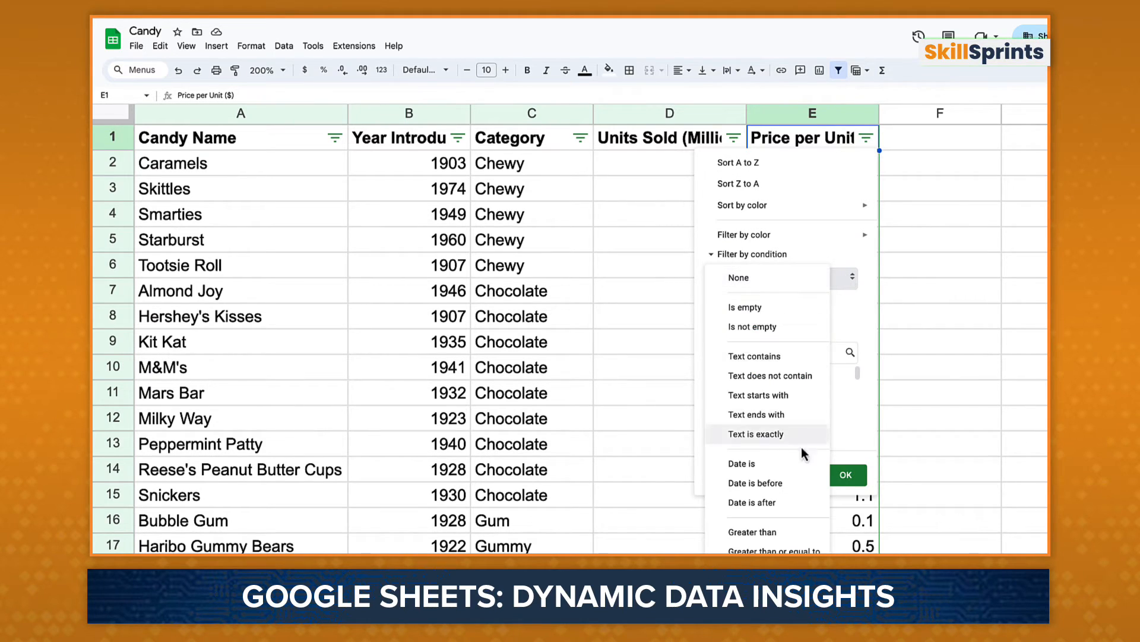
left_click(778, 532)
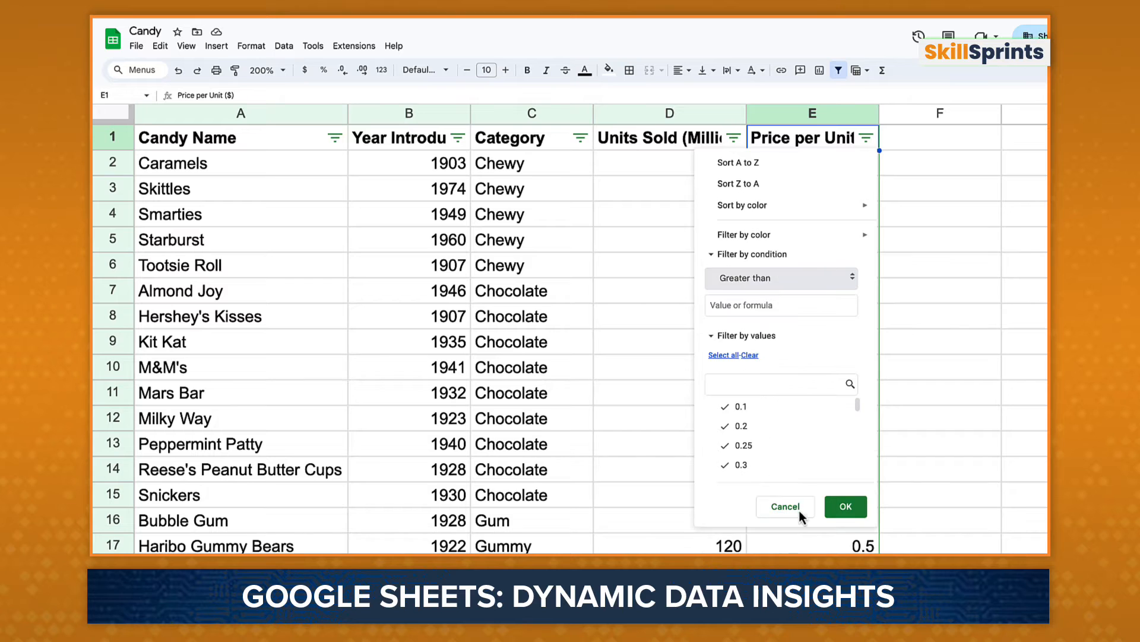
left_click(820, 314)
type("1")
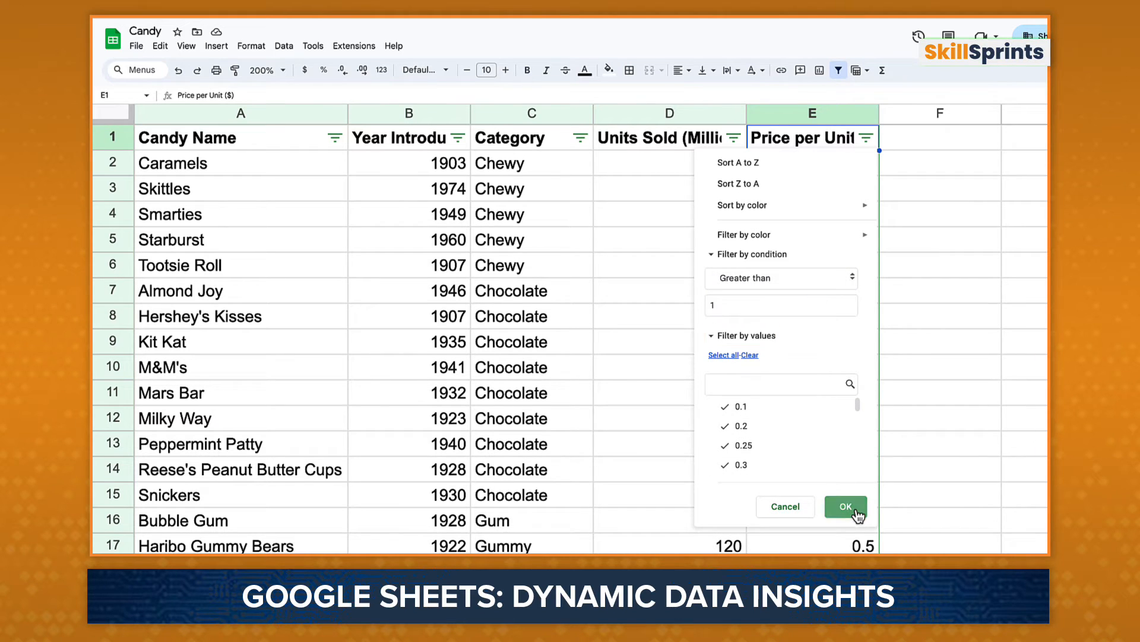
left_click(855, 511)
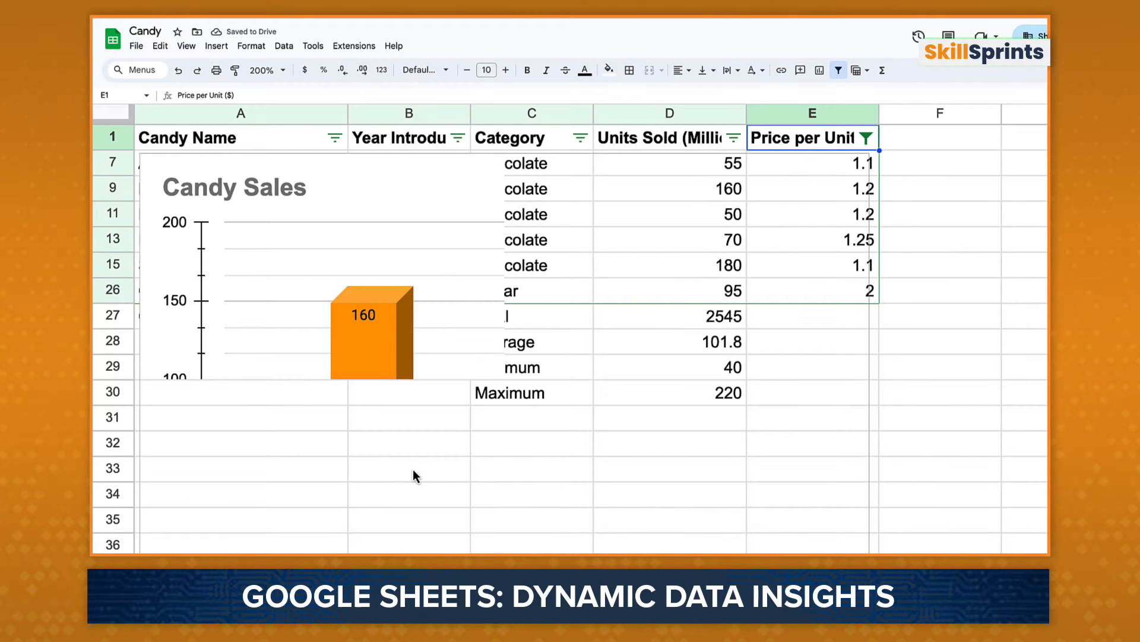
Remove the filter from the candy table.
left_click(284, 45)
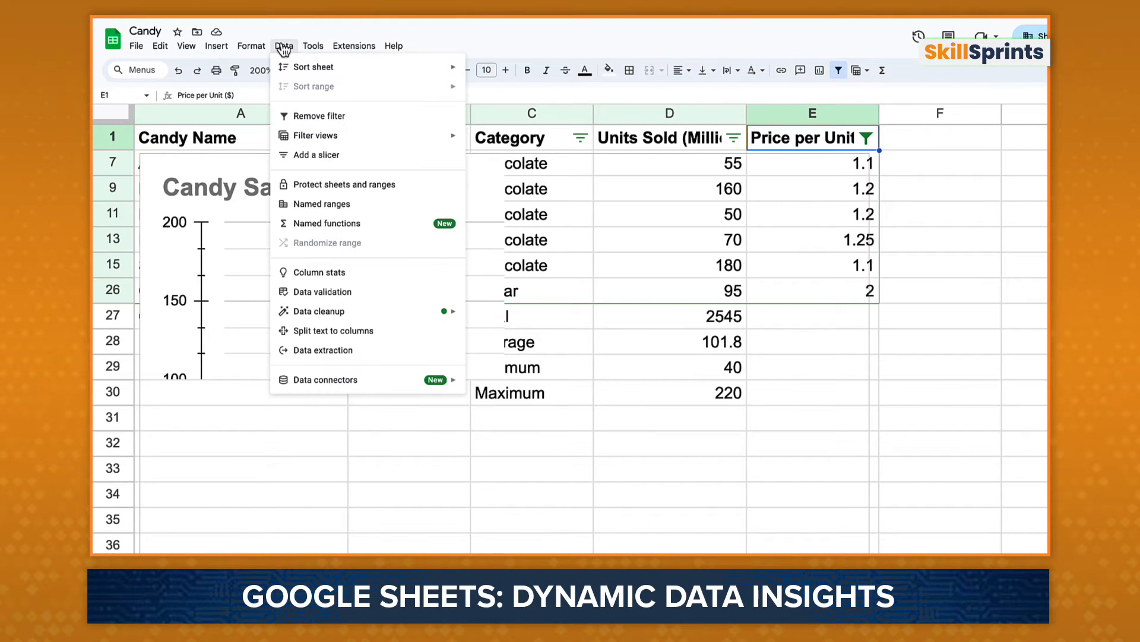
left_click(296, 119)
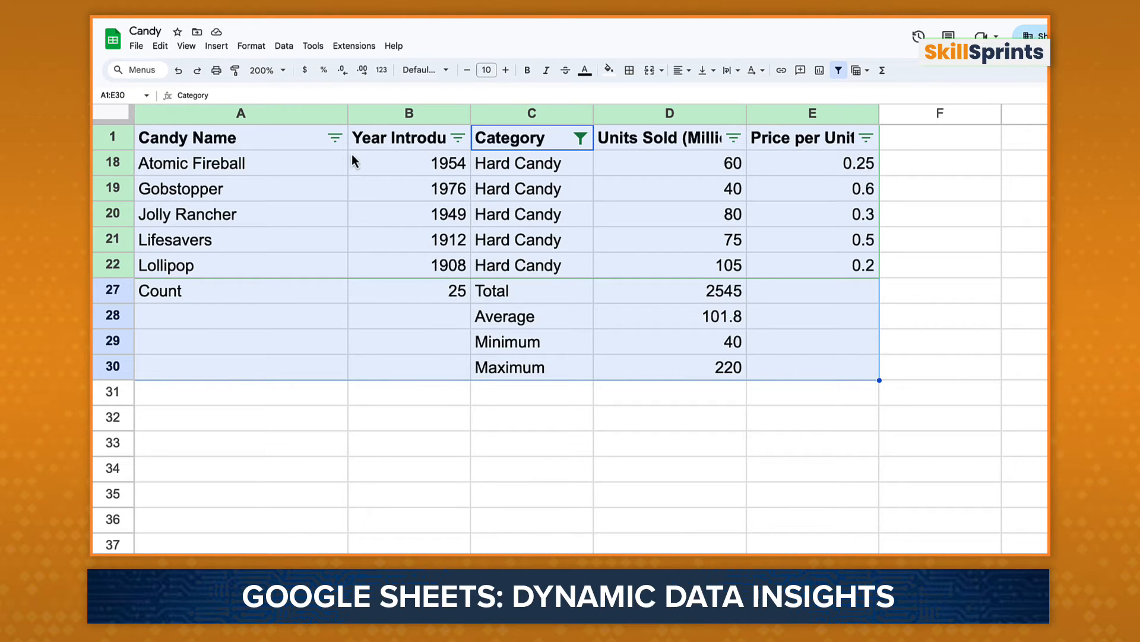
left_click(285, 47)
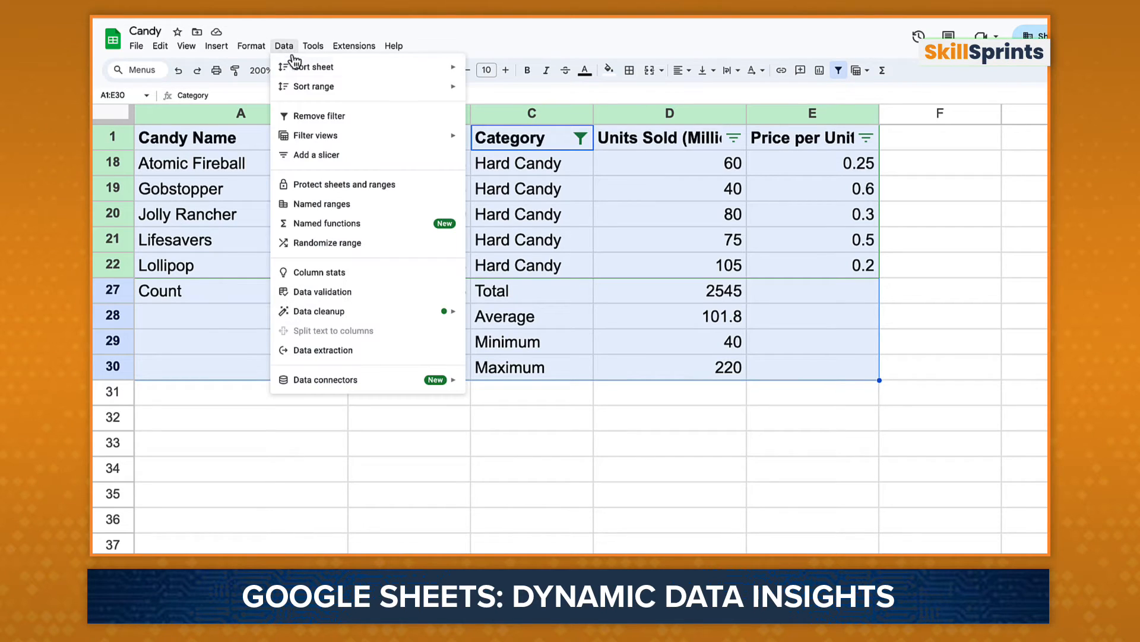
left_click(297, 116)
Create a new filter view for the selected range A1:E30.
left_click(286, 46)
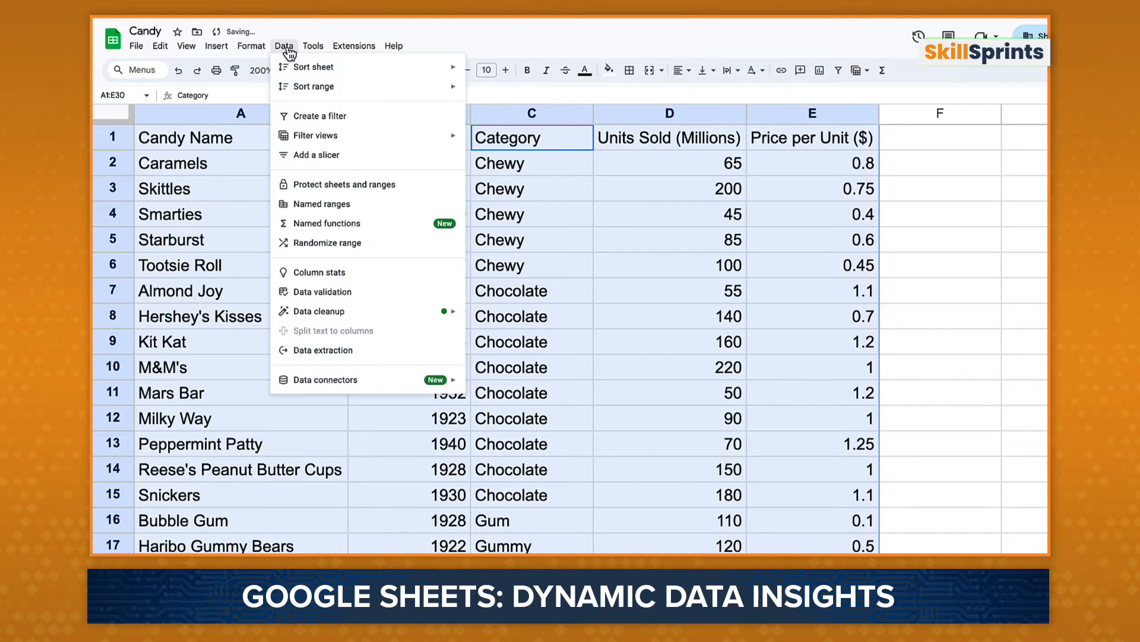
mouse_move(318, 137)
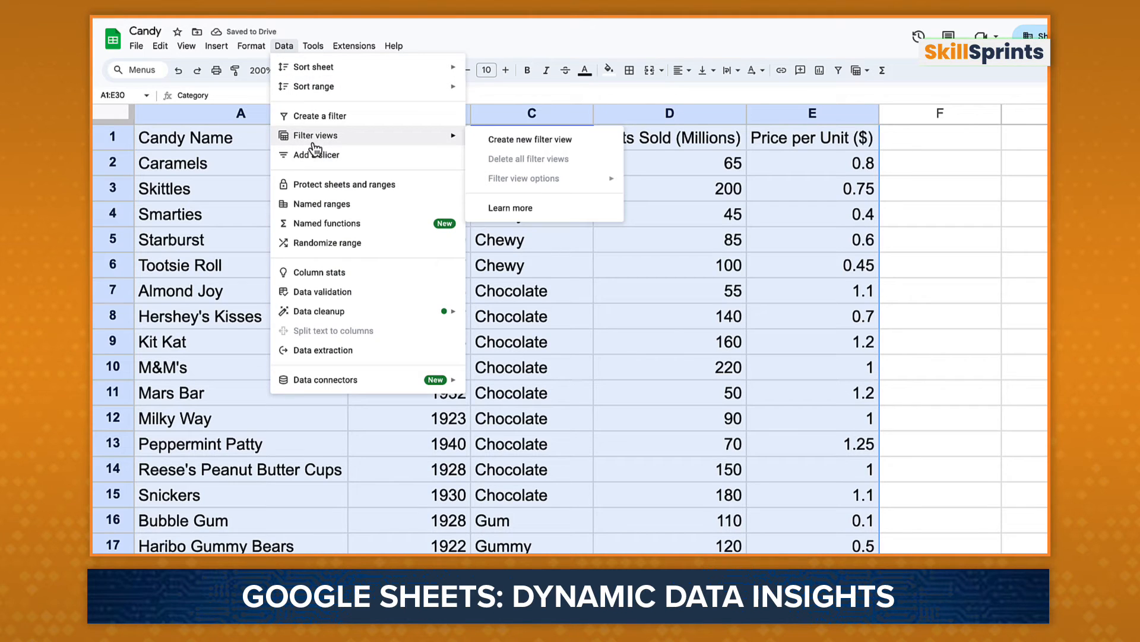
left_click(545, 142)
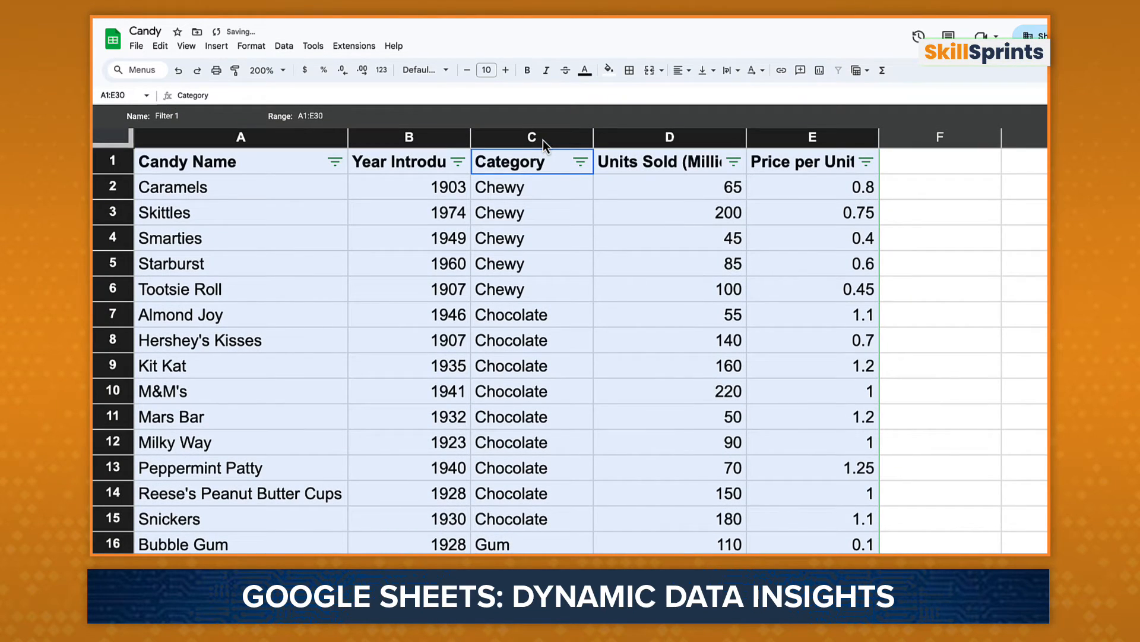
Filter the Category column by values so that only Hard Candy remains selected.
left_click(578, 166)
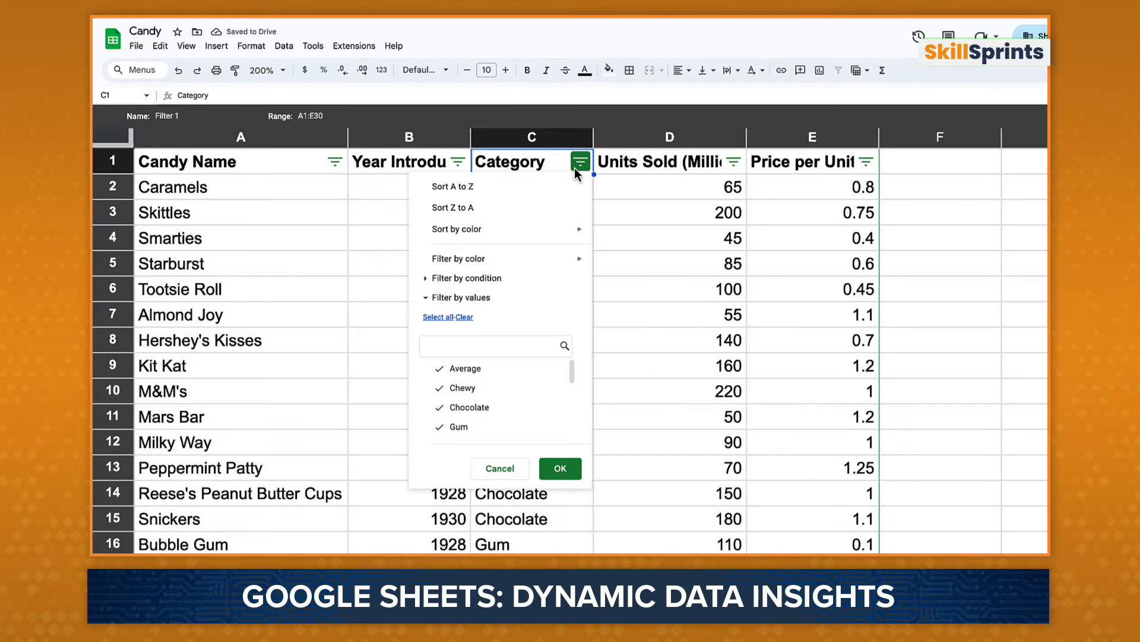
left_click(526, 369)
left_click(524, 386)
left_click(523, 406)
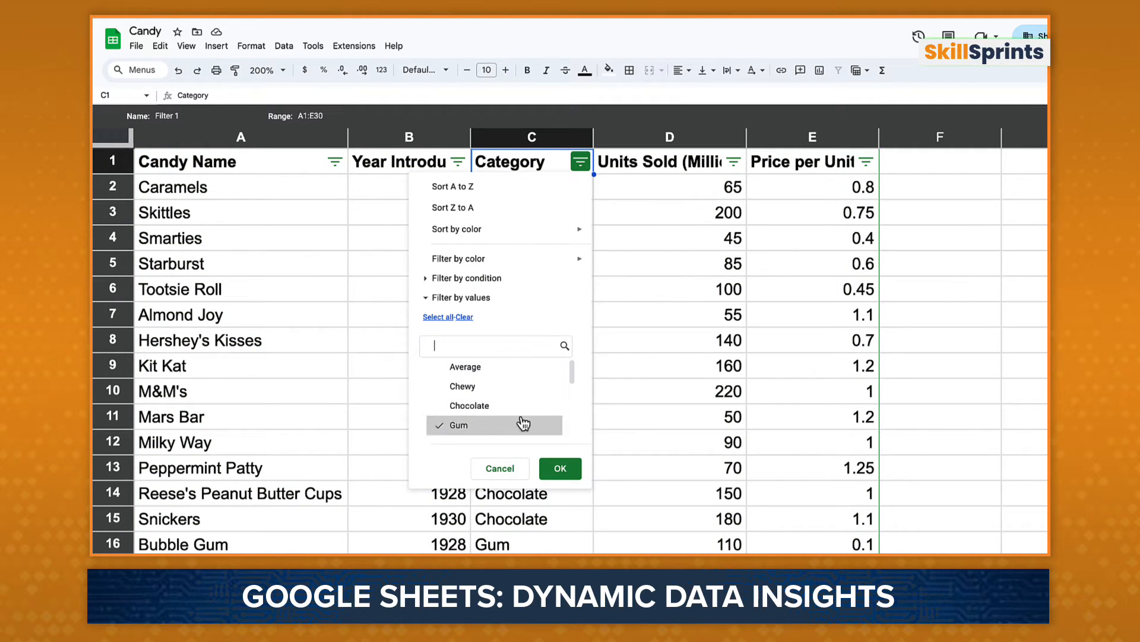
left_click(522, 424)
scroll(520, 410, "down", 2)
left_click(521, 383)
left_click(514, 422)
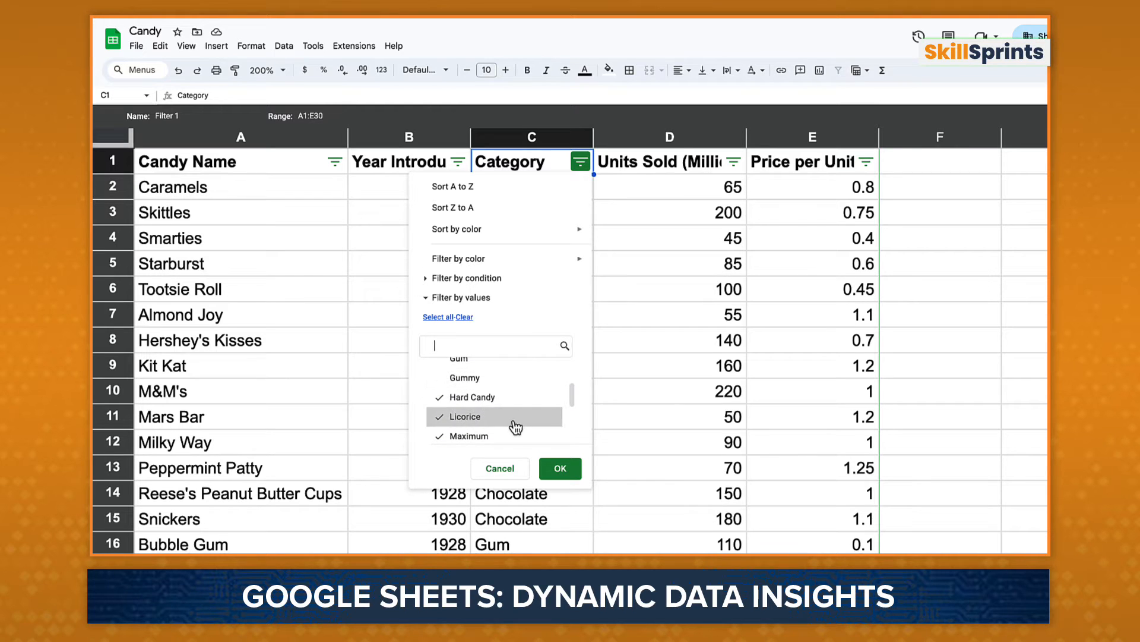
left_click(515, 436)
scroll(515, 433, "down", 1)
left_click(514, 433)
scroll(515, 433, "down", 2)
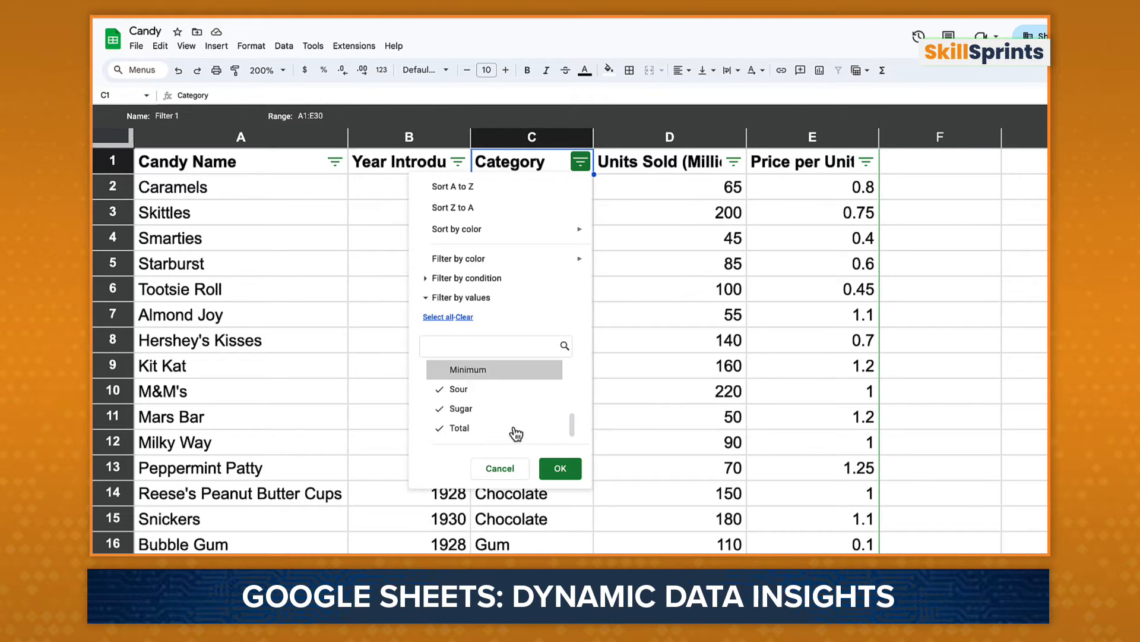
left_click(515, 400)
left_click(512, 410)
left_click(514, 428)
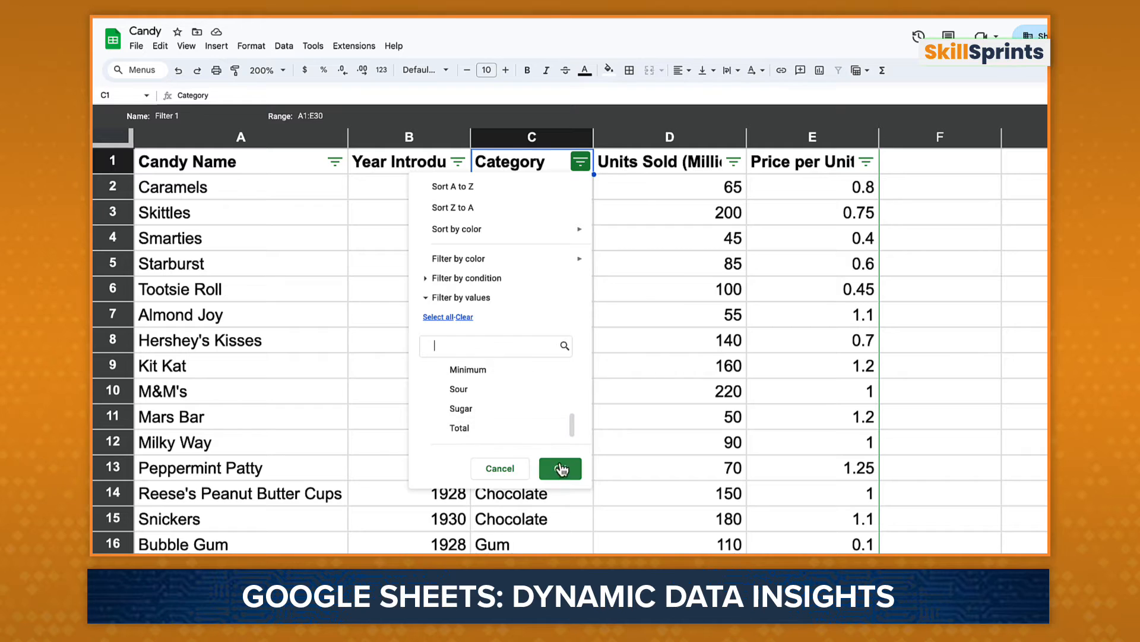
left_click(558, 468)
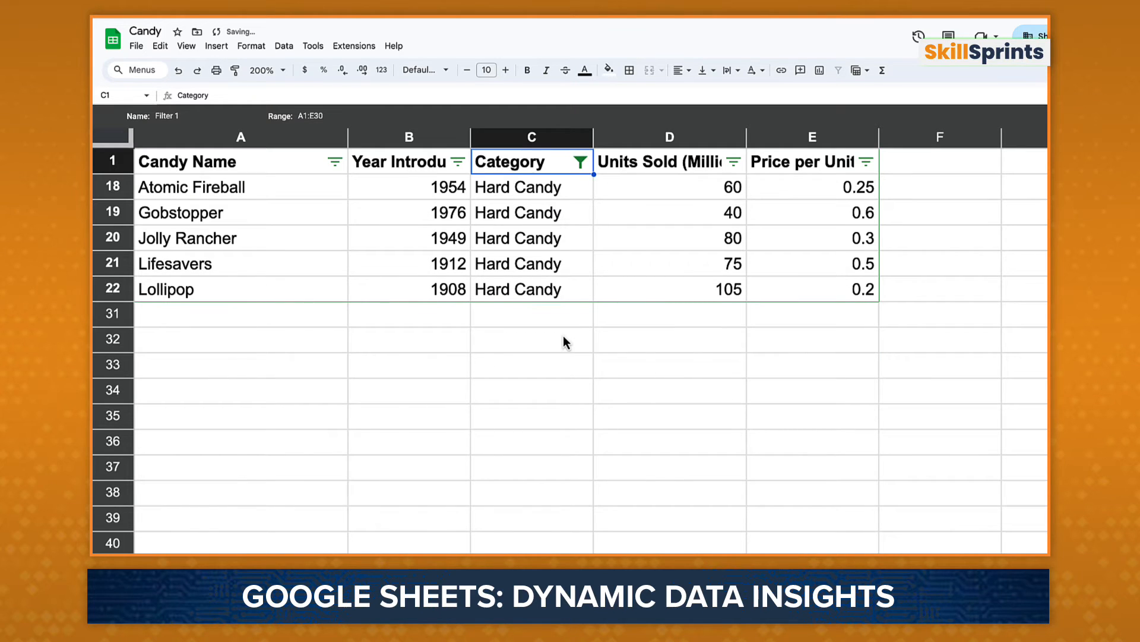
Rename the filter view as Hard Candy.
left_click(178, 116)
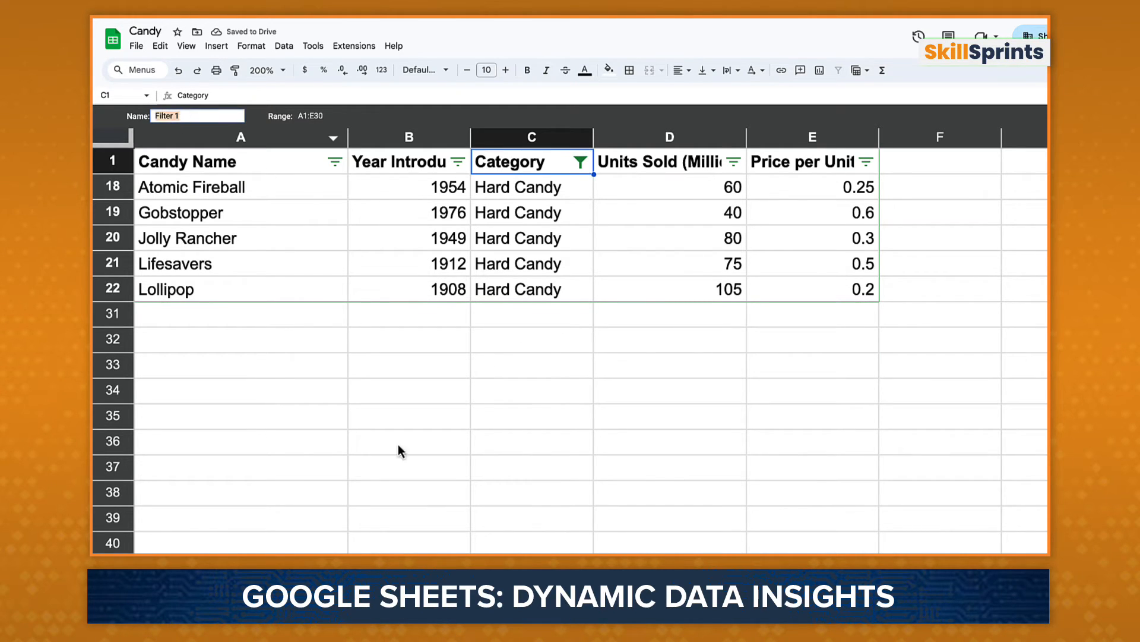
type("Hard Candy")
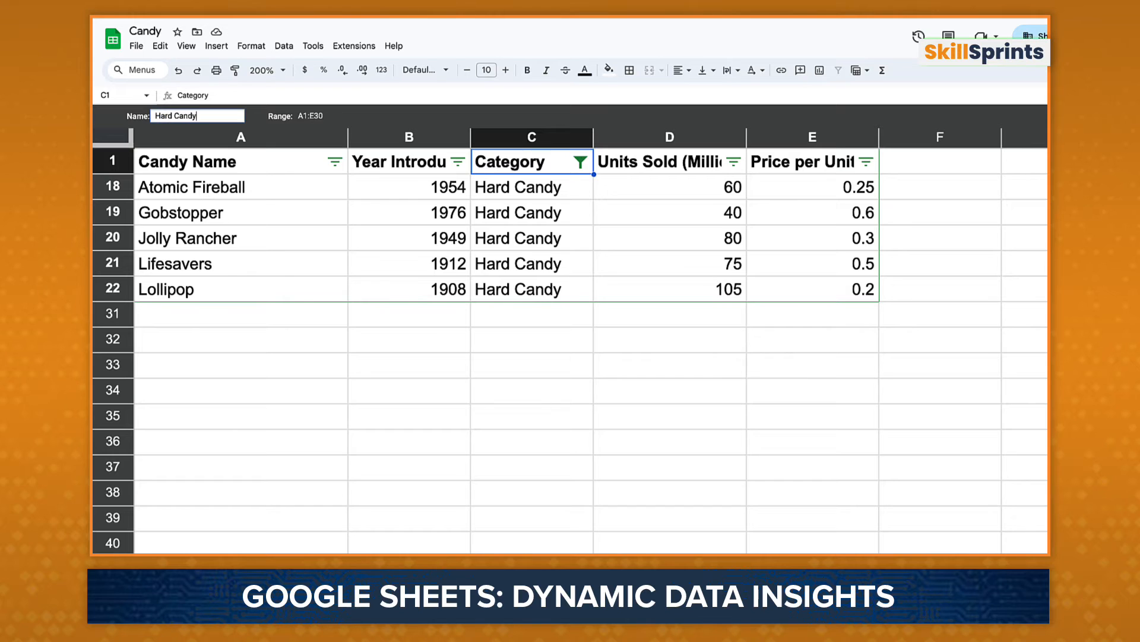
key("Return")
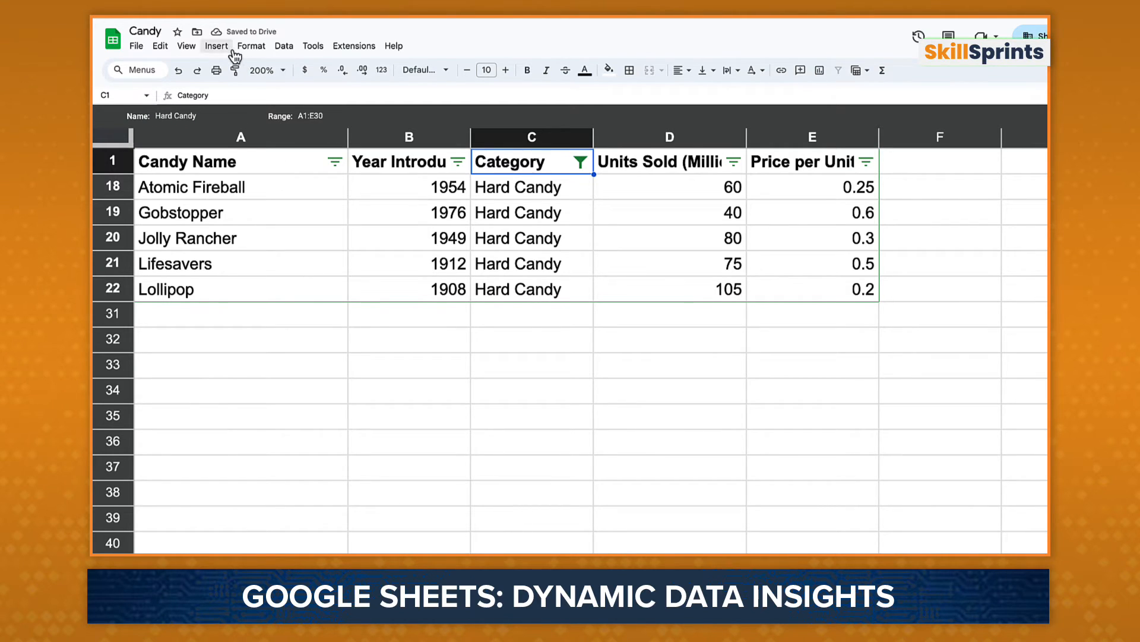
Turn off the Hard Candy filter view to return to the full candy table.
left_click(284, 45)
mouse_move(317, 143)
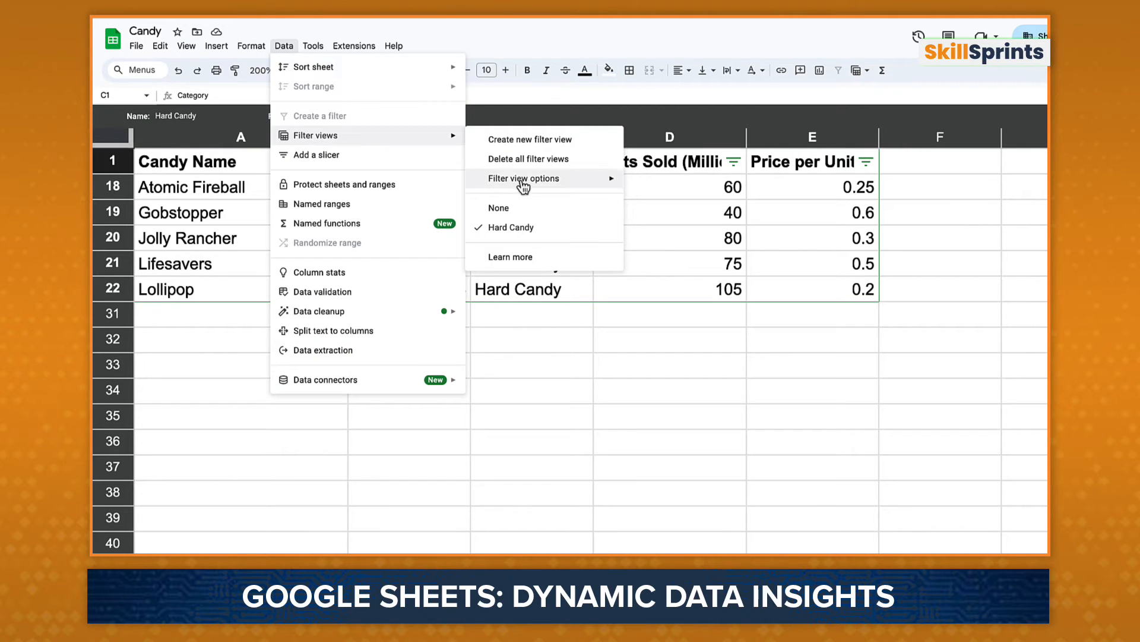
left_click(519, 209)
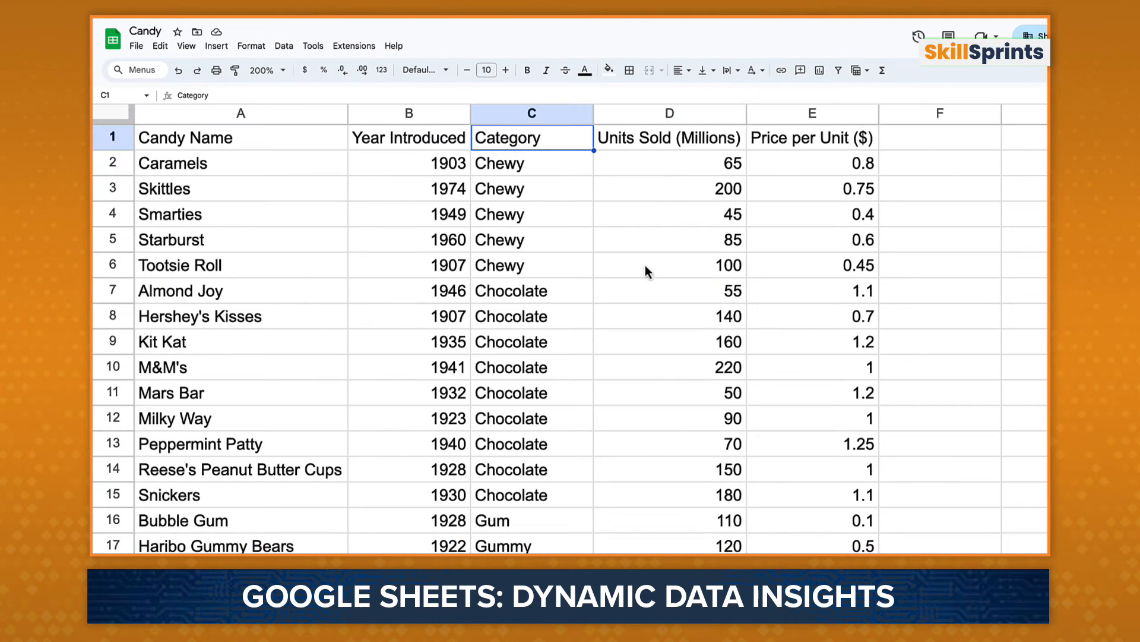
Reopen the saved Hard Candy filter view.
left_click(275, 51)
mouse_move(279, 65)
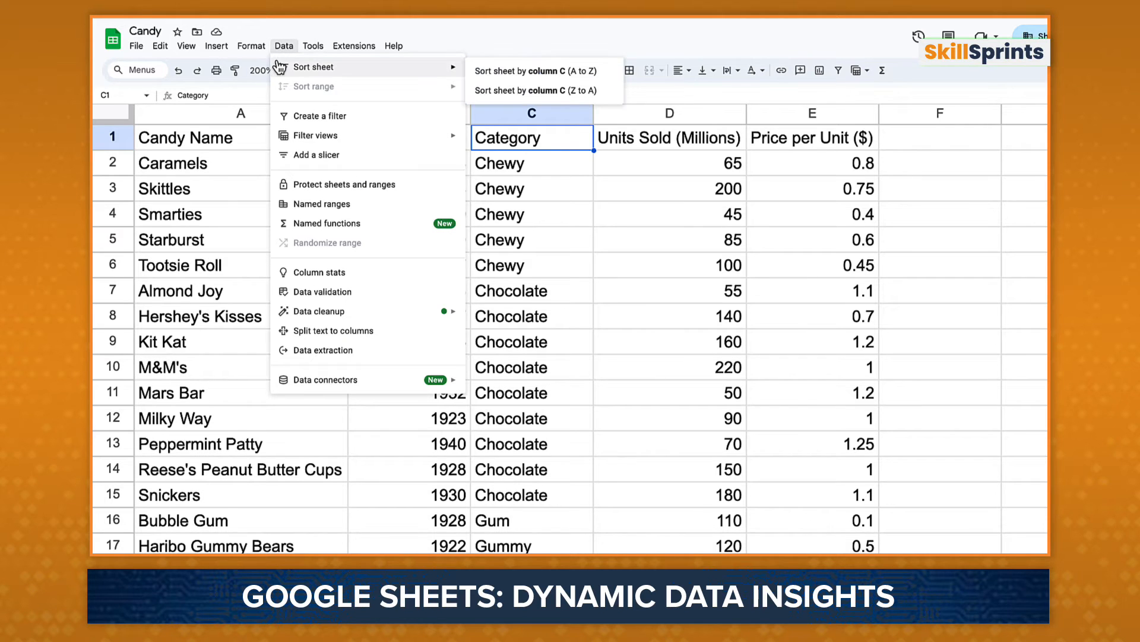
mouse_move(331, 137)
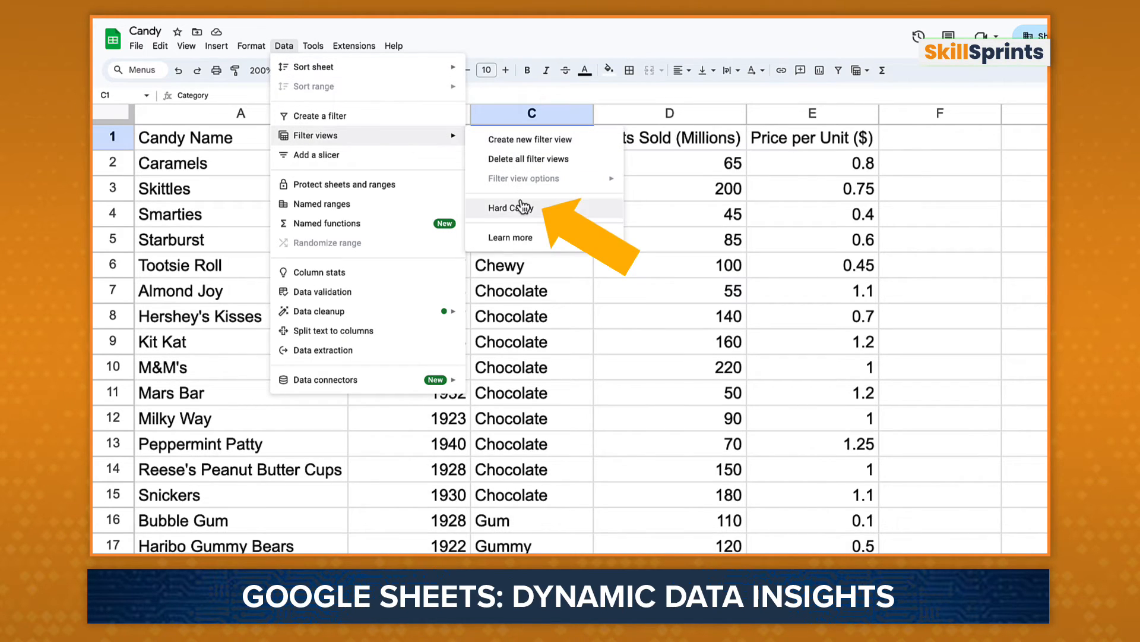
left_click(504, 208)
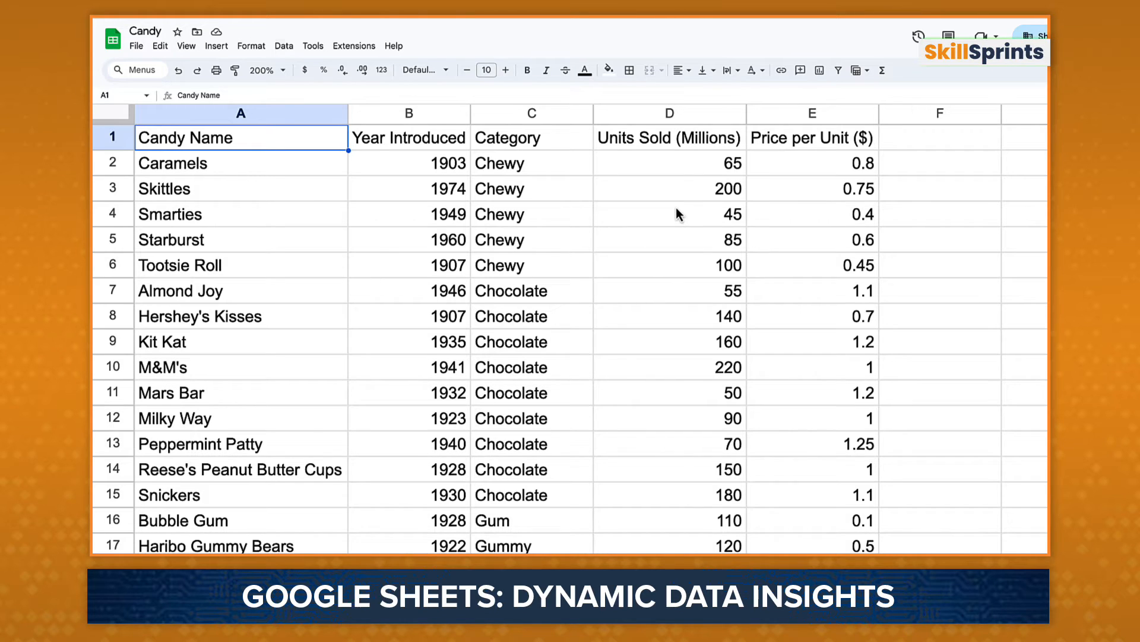
Start a conditional formatting rule and apply it to the Units Sold (Millions) values in D2:D26.
left_click(260, 47)
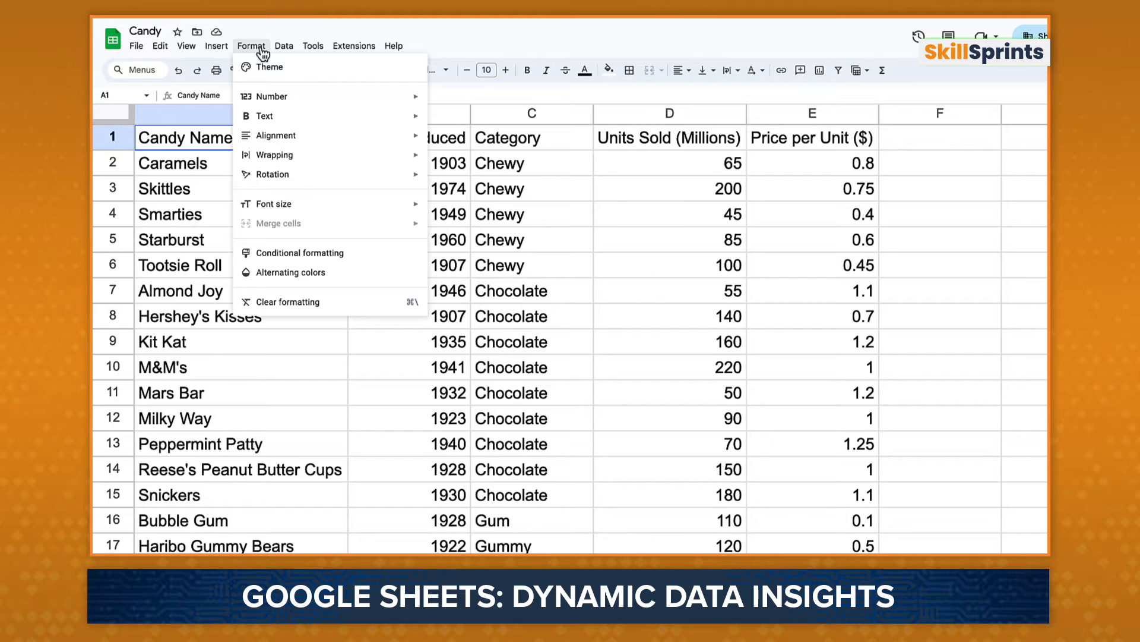
left_click(265, 253)
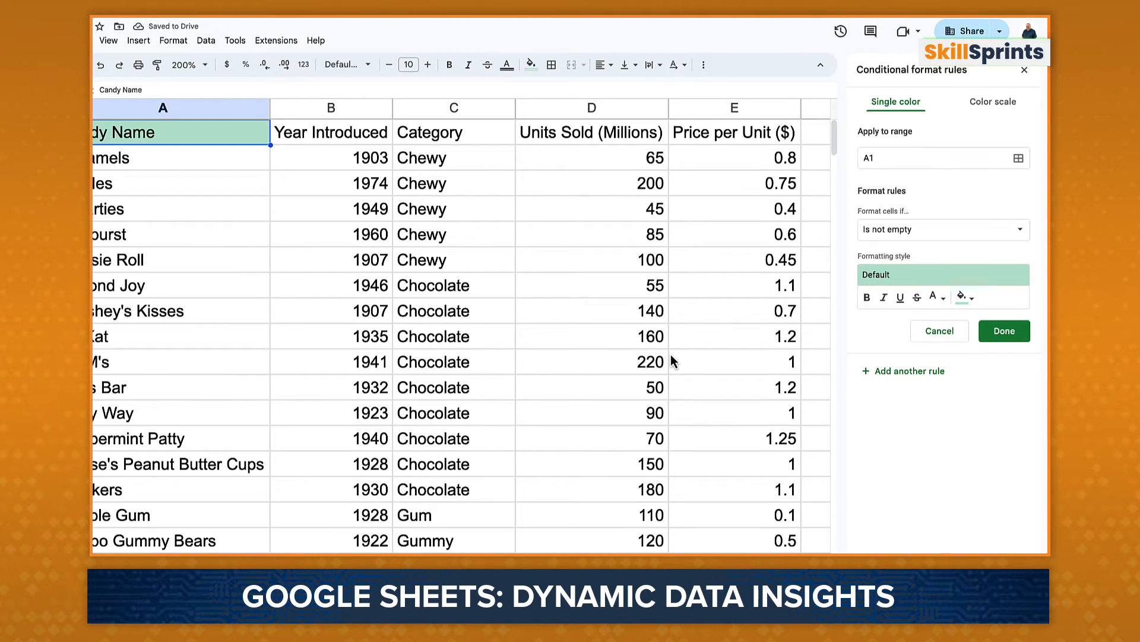
left_click(930, 162)
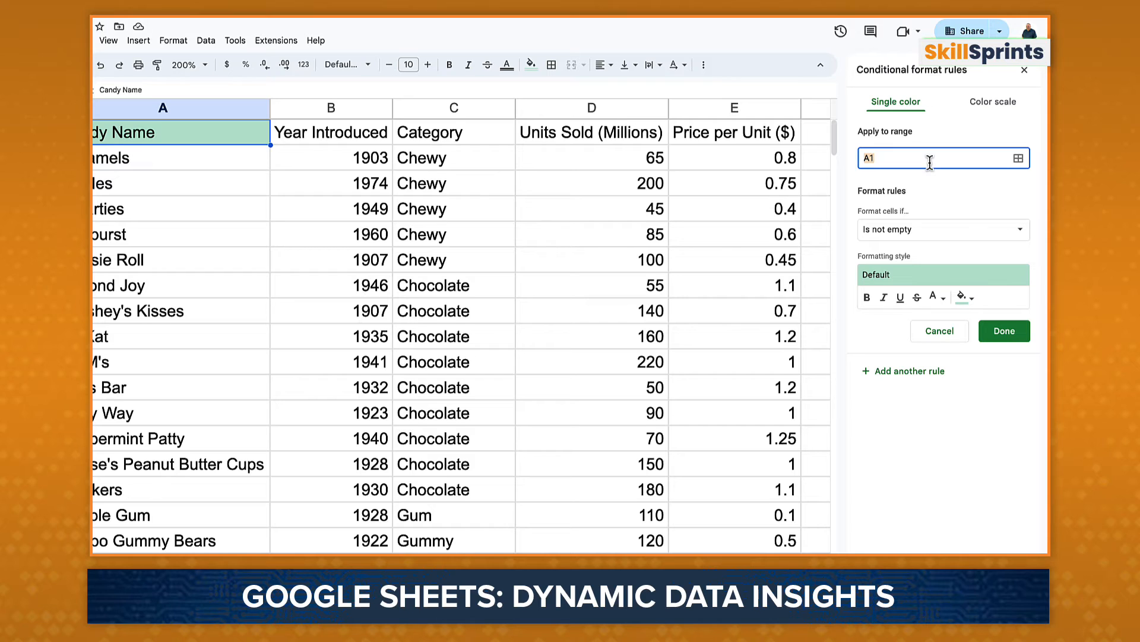
left_click(1019, 158)
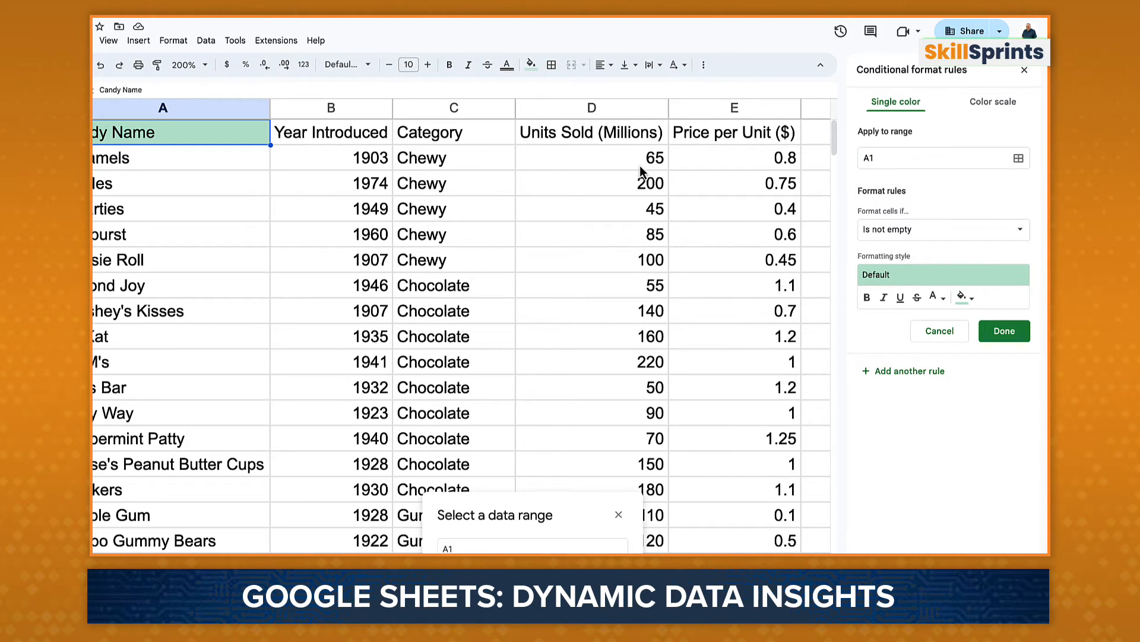
left_click_drag(640, 159, 654, 558)
left_click(607, 607)
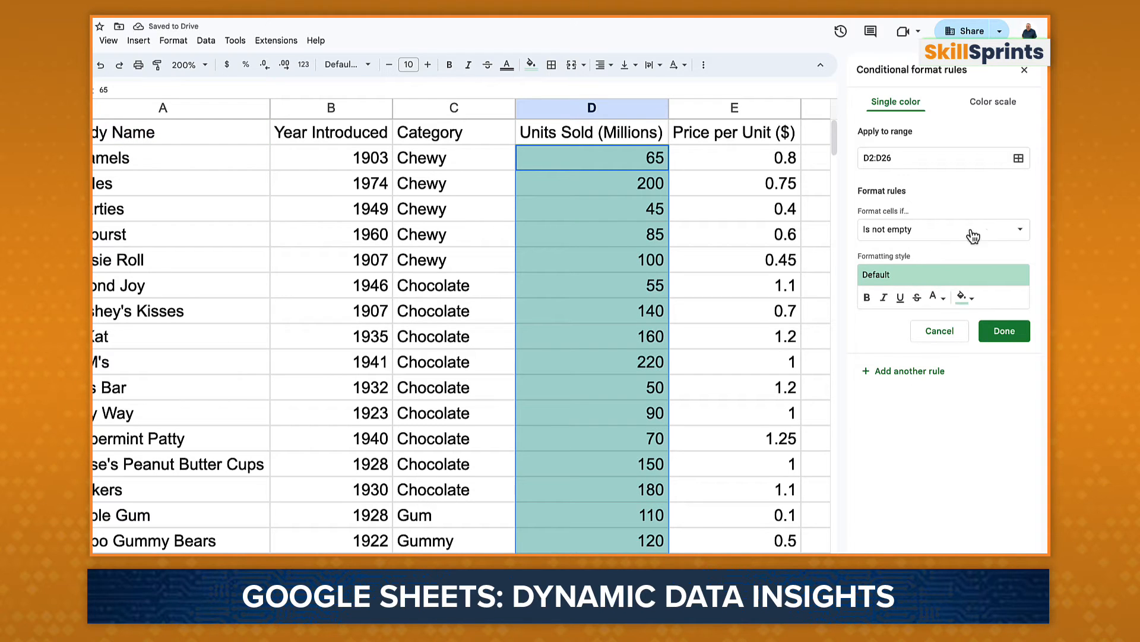
Set the rule for D2:D26 to format cells with values less than 70.
left_click(1019, 236)
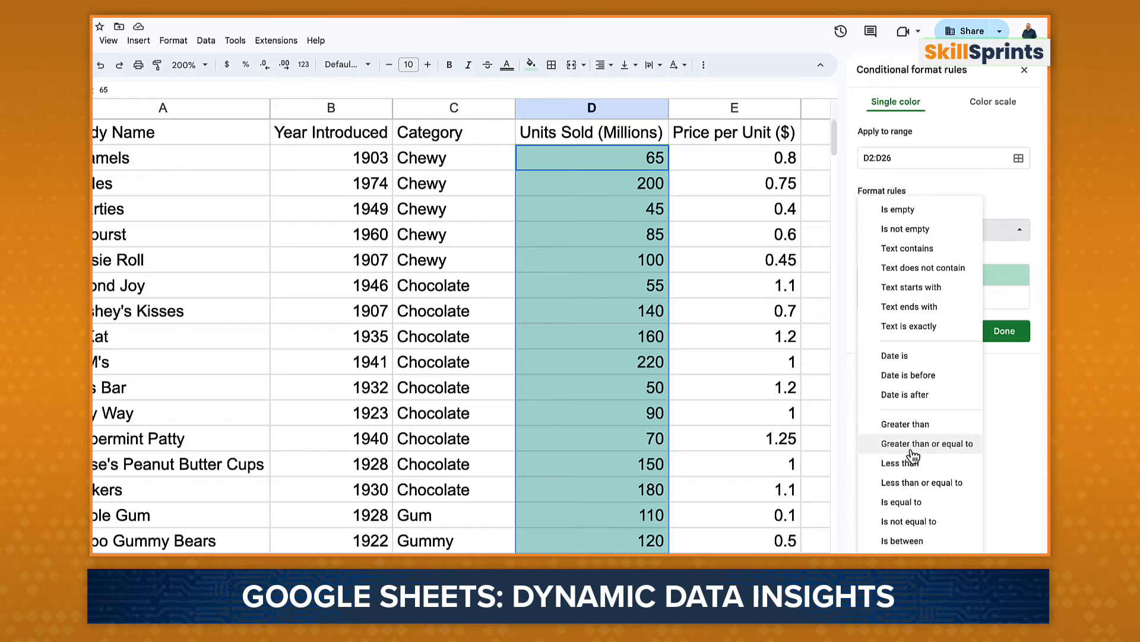
left_click(930, 464)
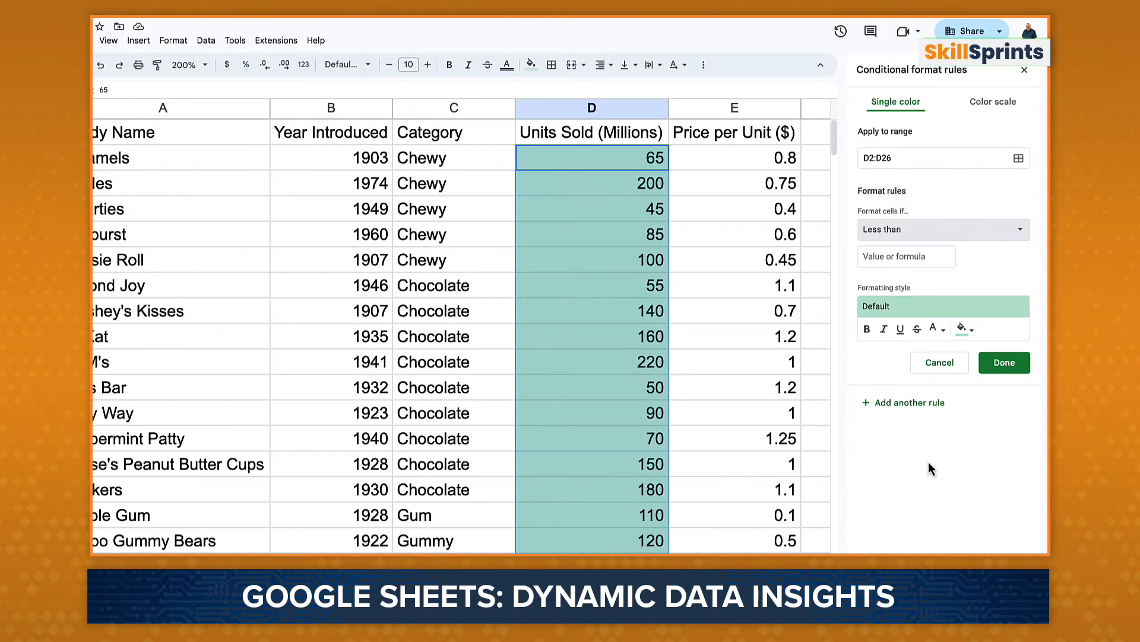
left_click(908, 259)
type("70")
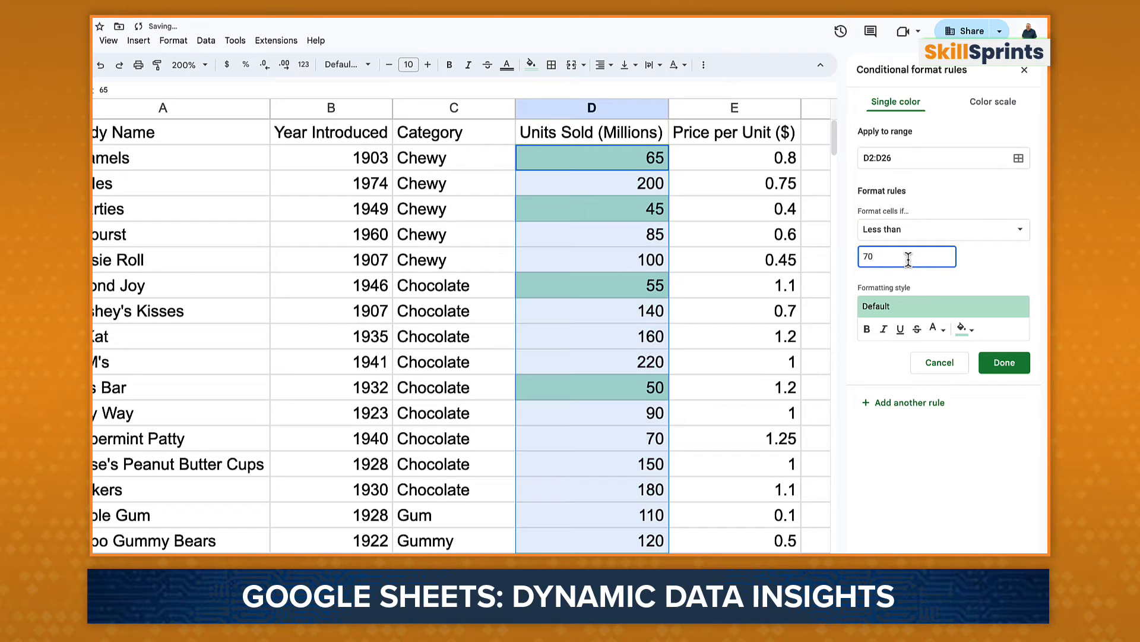
key("Tab")
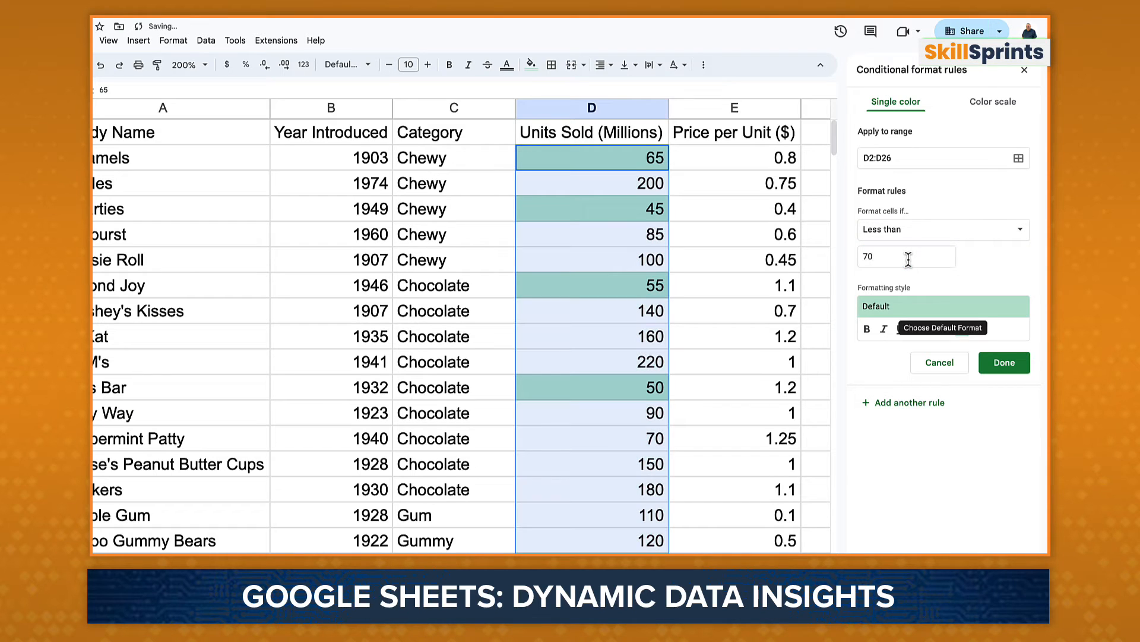
Format the cells matching the less-than-70 rule with the light red fill preset and bold text.
left_click(928, 305)
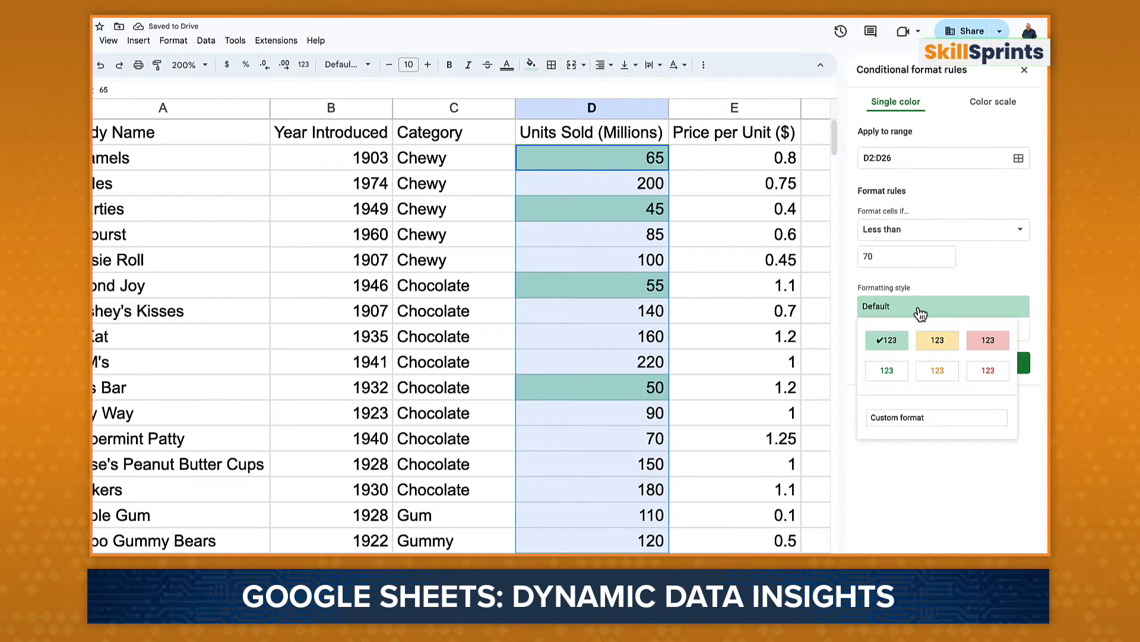
left_click(988, 342)
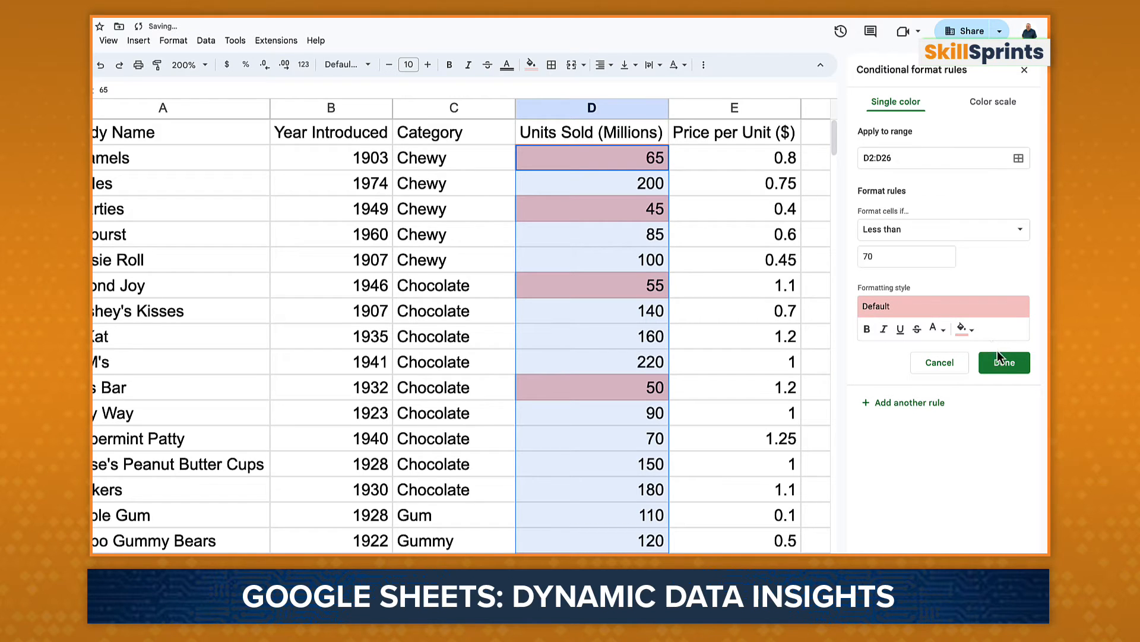
left_click(866, 328)
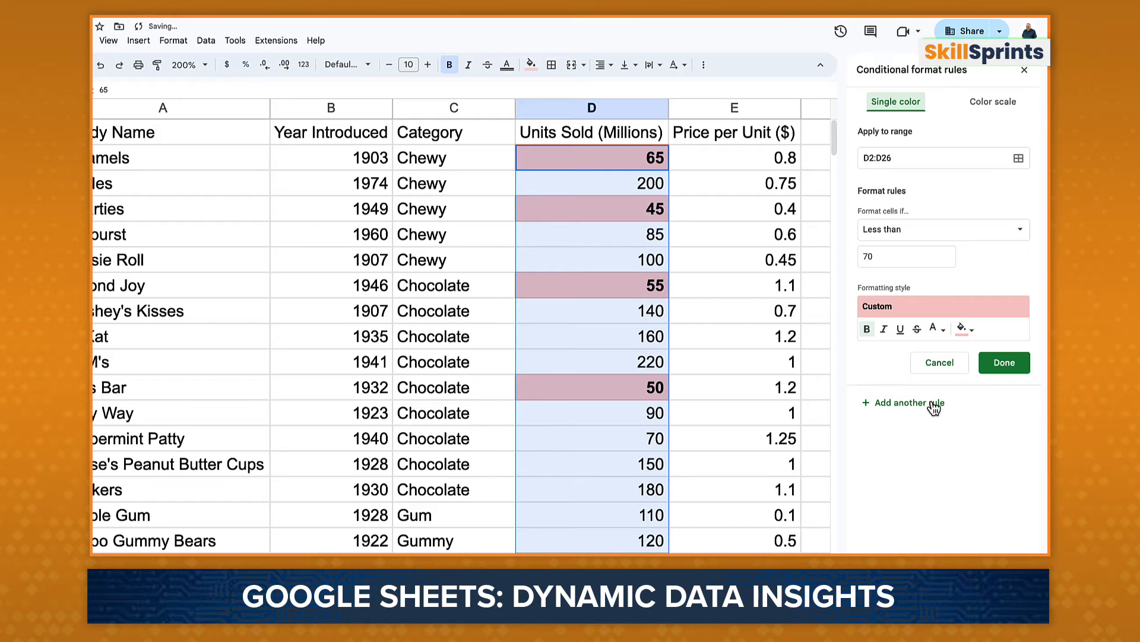
Add another conditional formatting rule to D2:D26 that gives values greater than 125 the green fill preset.
left_click(950, 233)
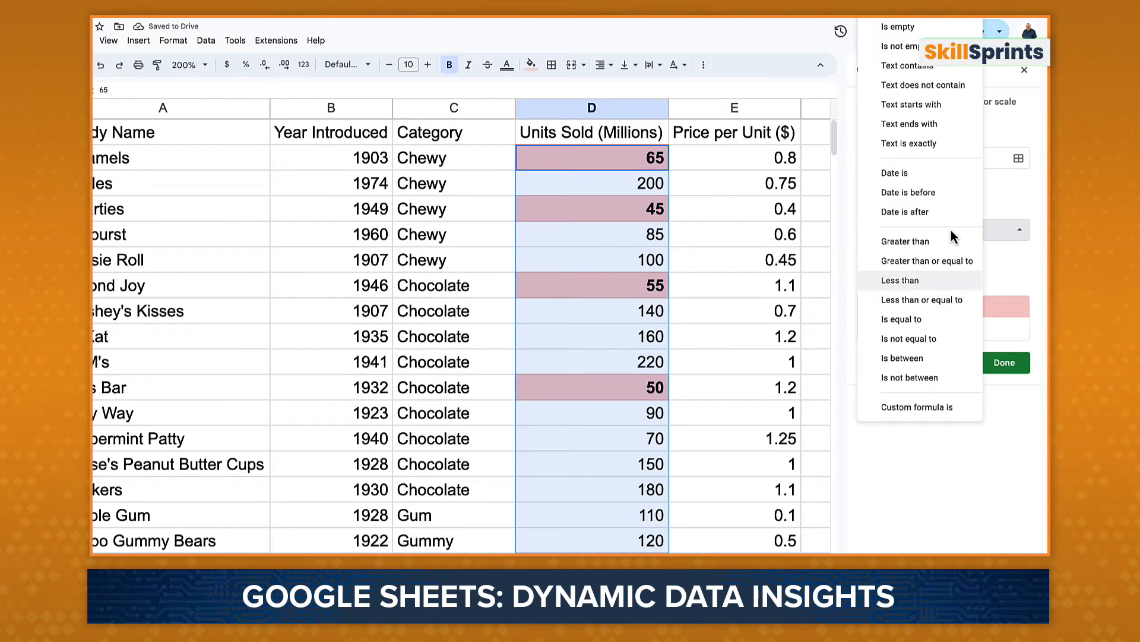
left_click(945, 241)
left_click_drag(945, 256, 850, 262)
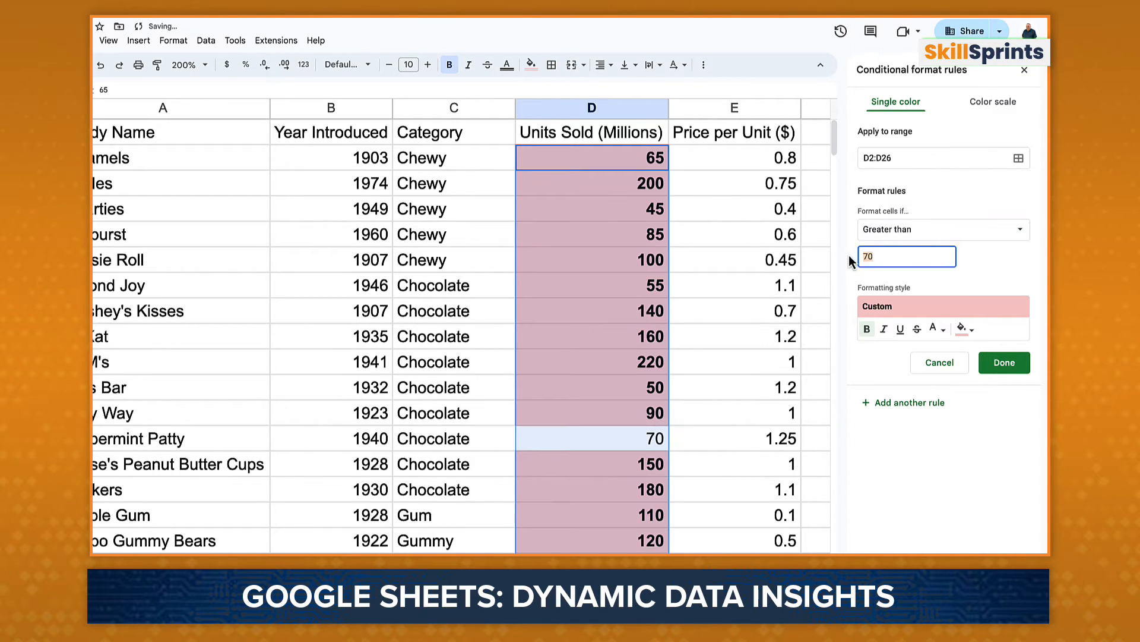
type("125")
left_click(915, 312)
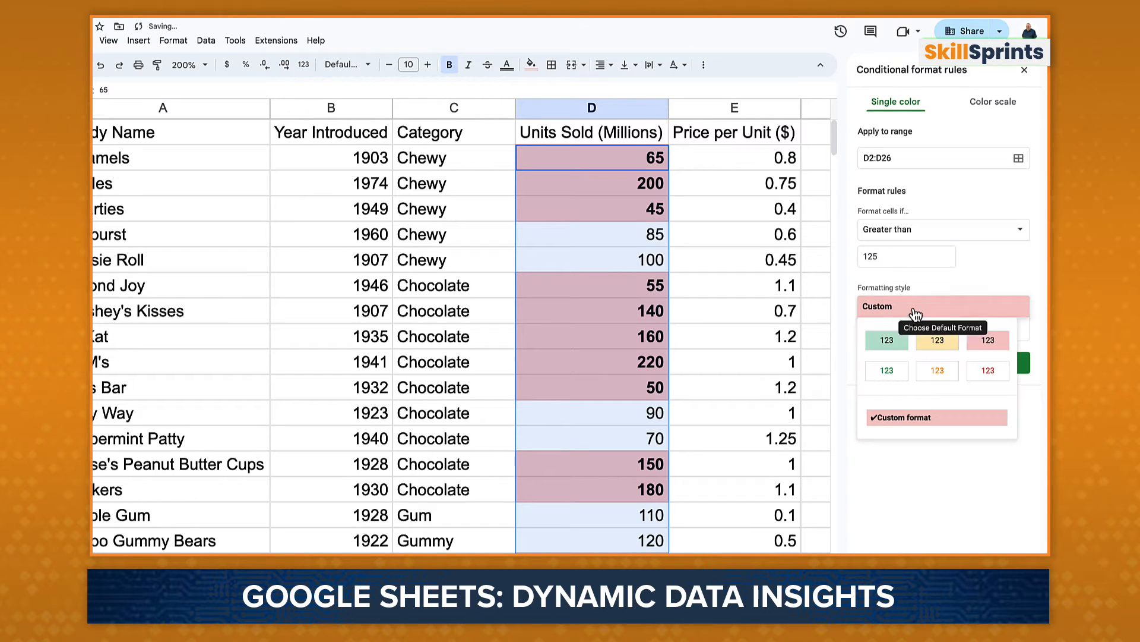
left_click(887, 340)
left_click(1013, 363)
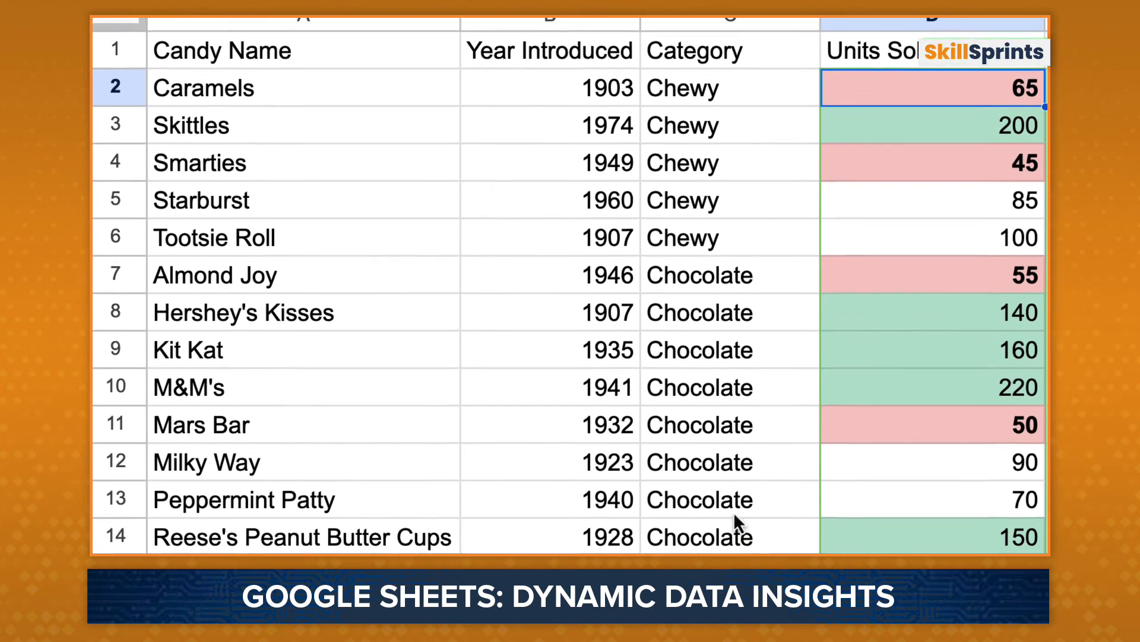
Insert a dropdown in cell C2, the Category cell for Caramels.
scroll(734, 536, "down", 5)
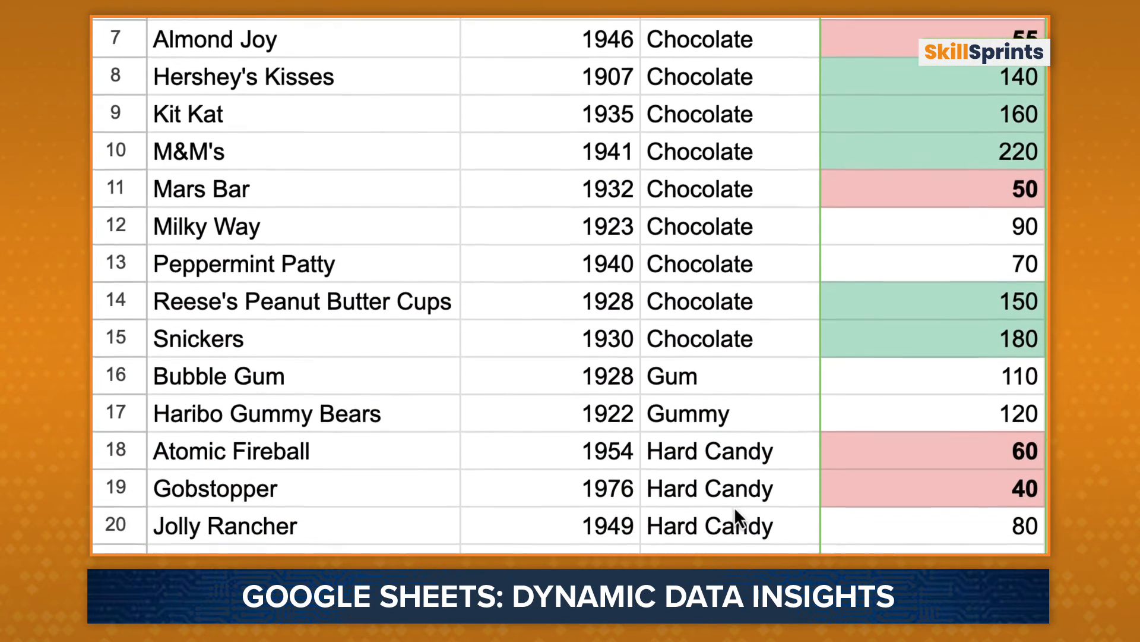
scroll(725, 544, "down", 5)
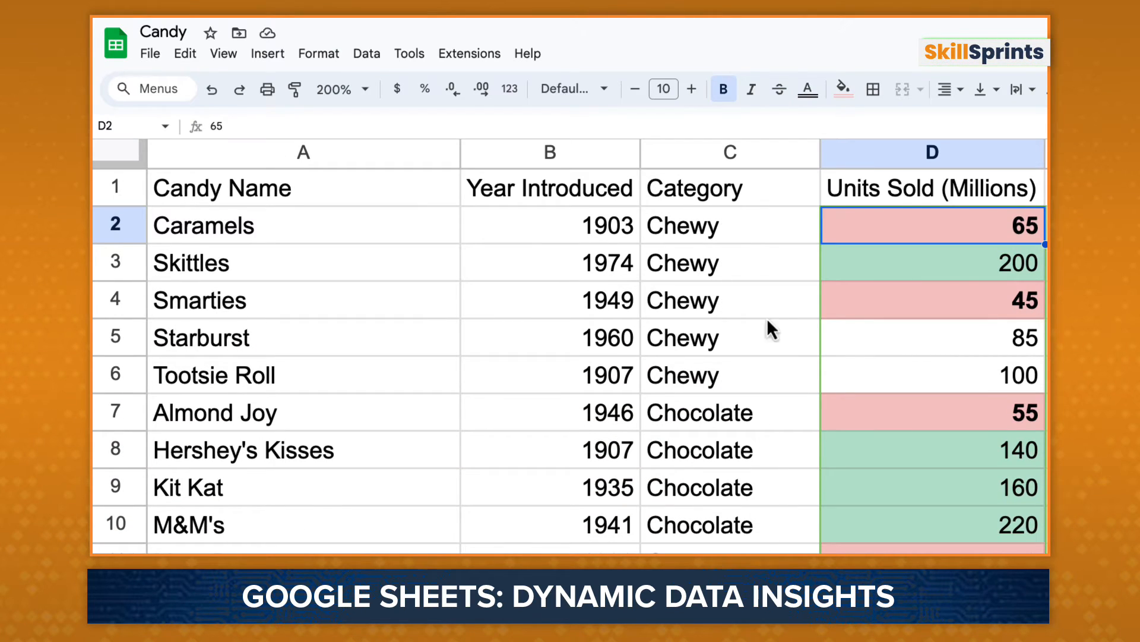
left_click(754, 226)
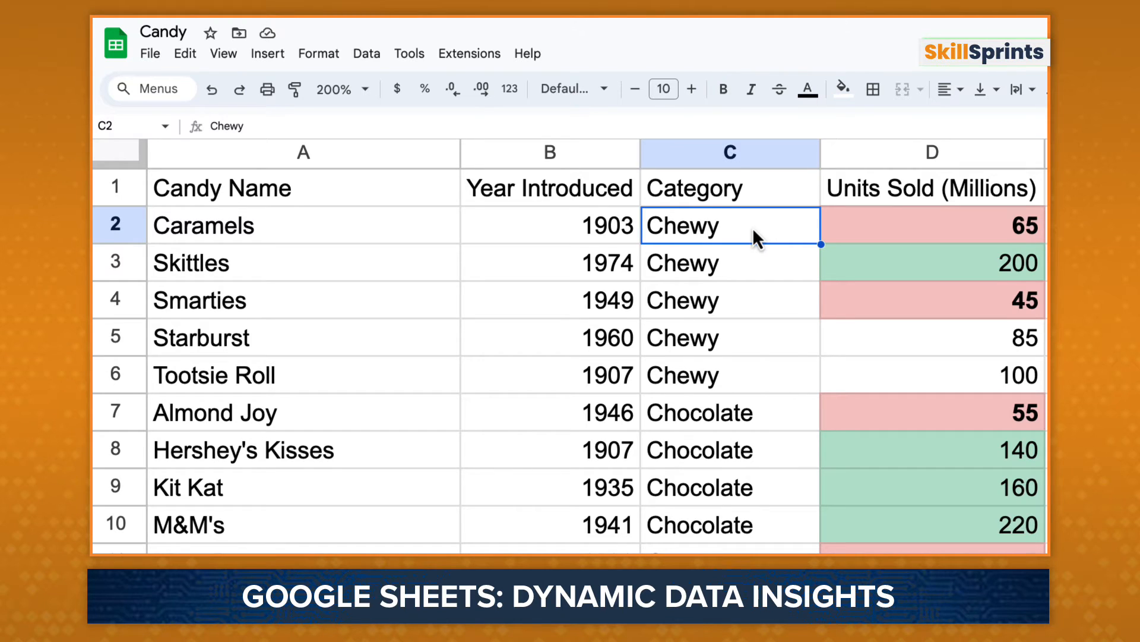
left_click(289, 64)
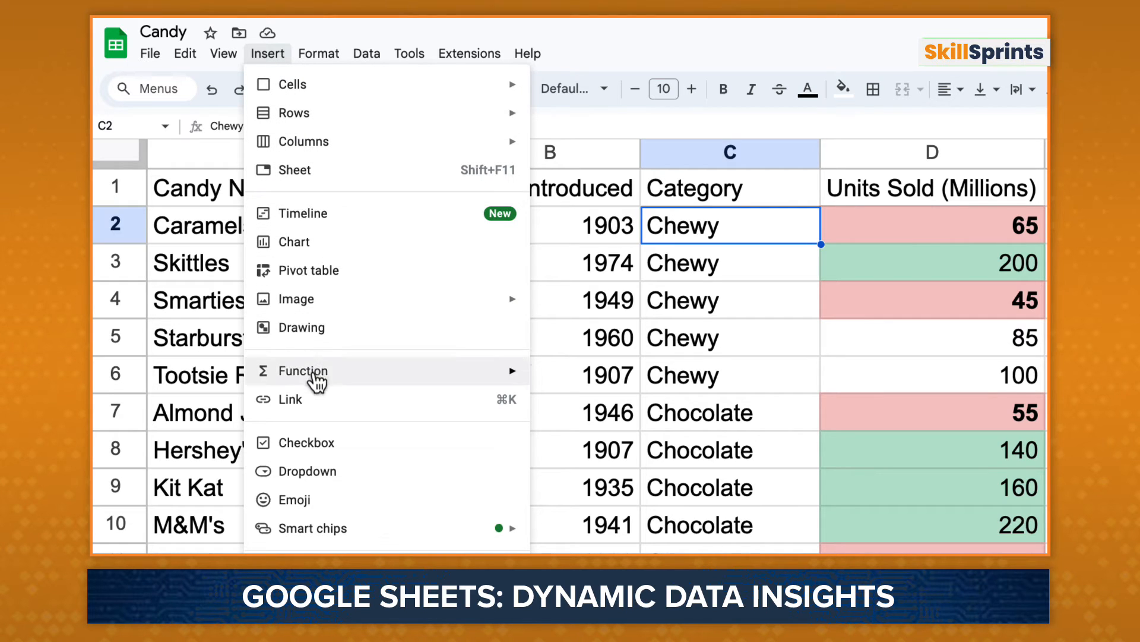
left_click(324, 473)
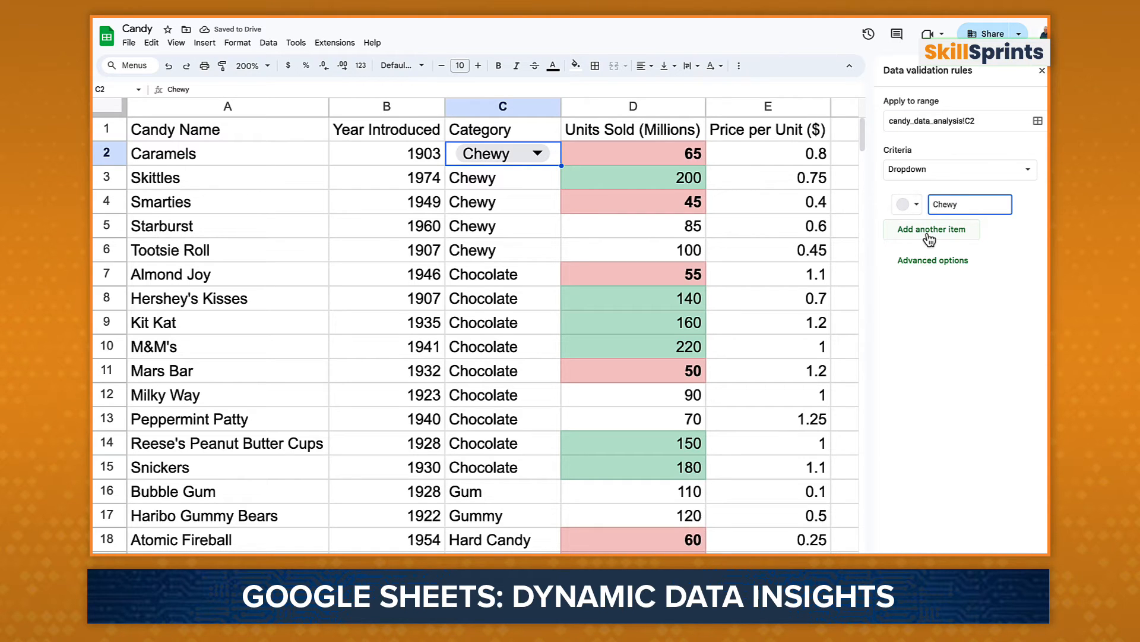
Add Chocolate, Gum and Gummy as items to the dropdown rule for cell C2.
left_click(930, 237)
type("Chocolate")
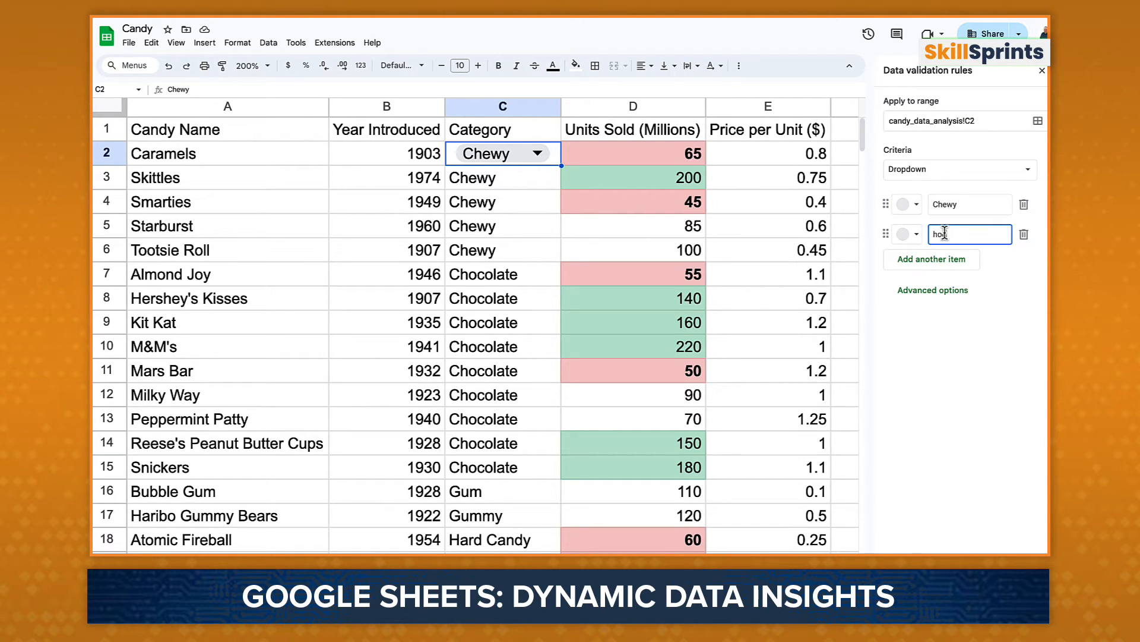
key("Return")
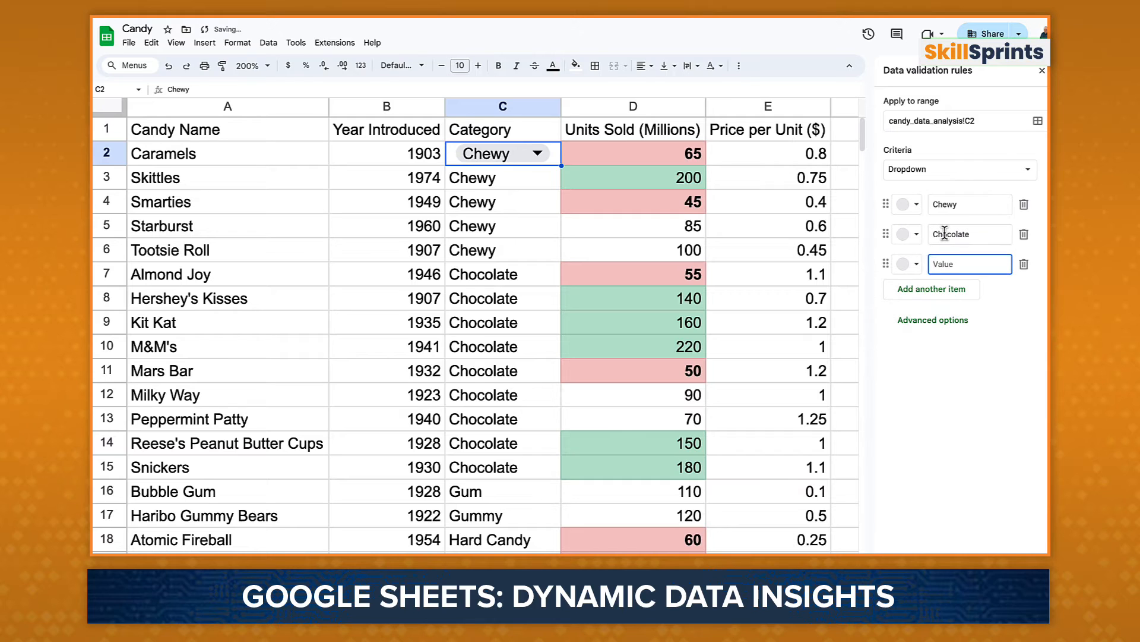
type("Gum")
key("Return")
type("Gummy")
key("Return")
Add Hard Candy, Licorice, Sour and Sugar to C2's dropdown items and choose Gum in the cell.
type("Ha")
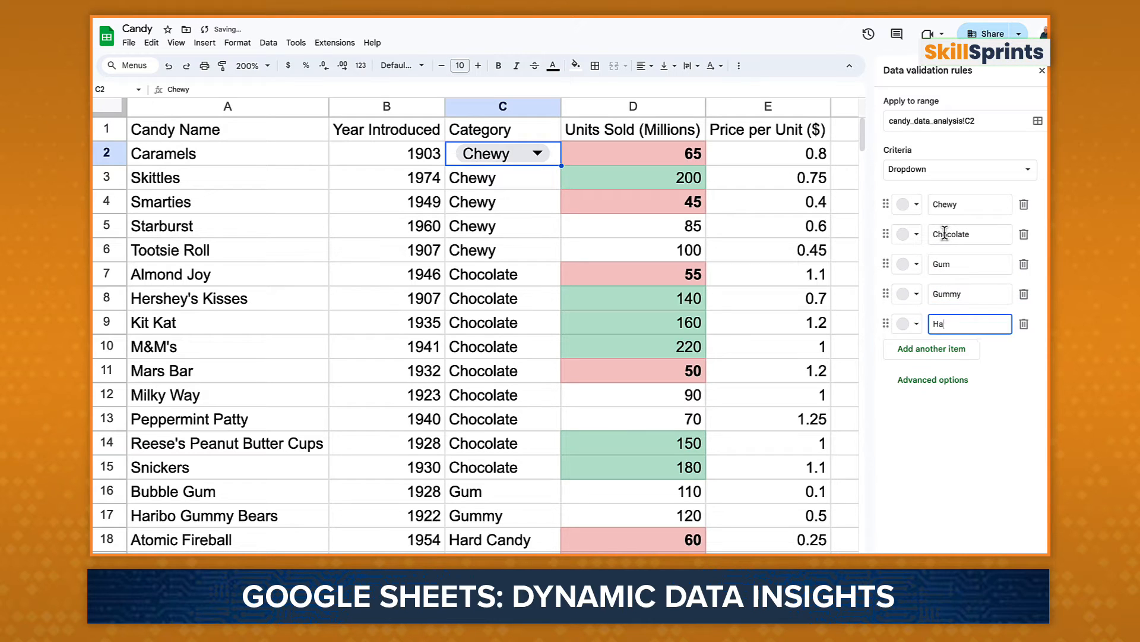
type("rd Candy")
key("Return")
type("Licorice")
key("Return")
type("Sour")
key("Return")
type("Sug")
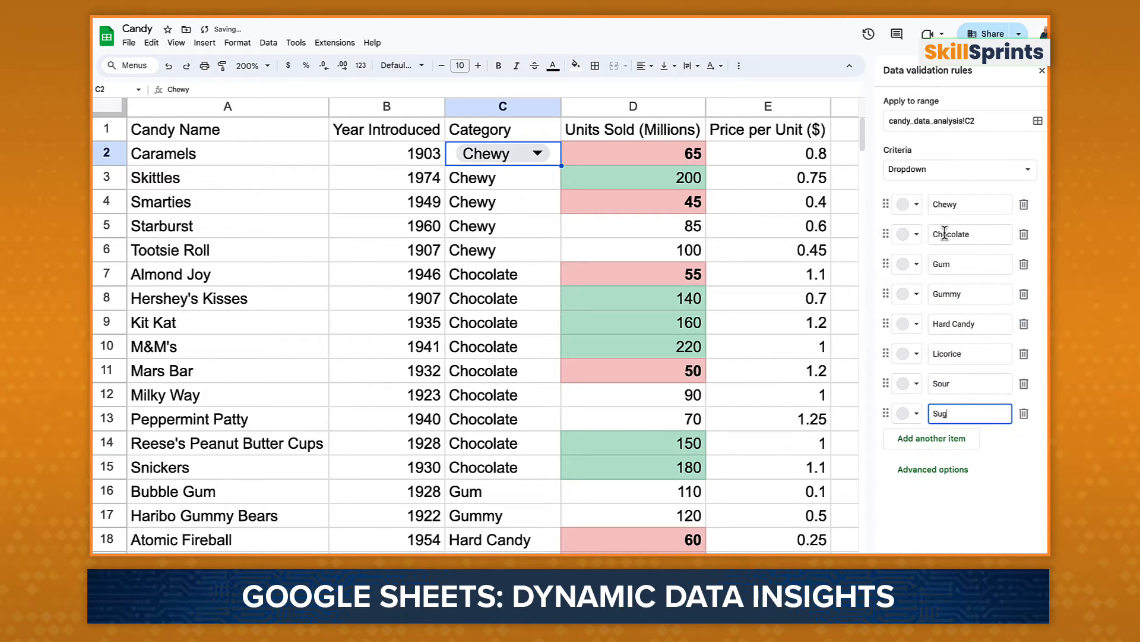
type("ar")
left_click(531, 153)
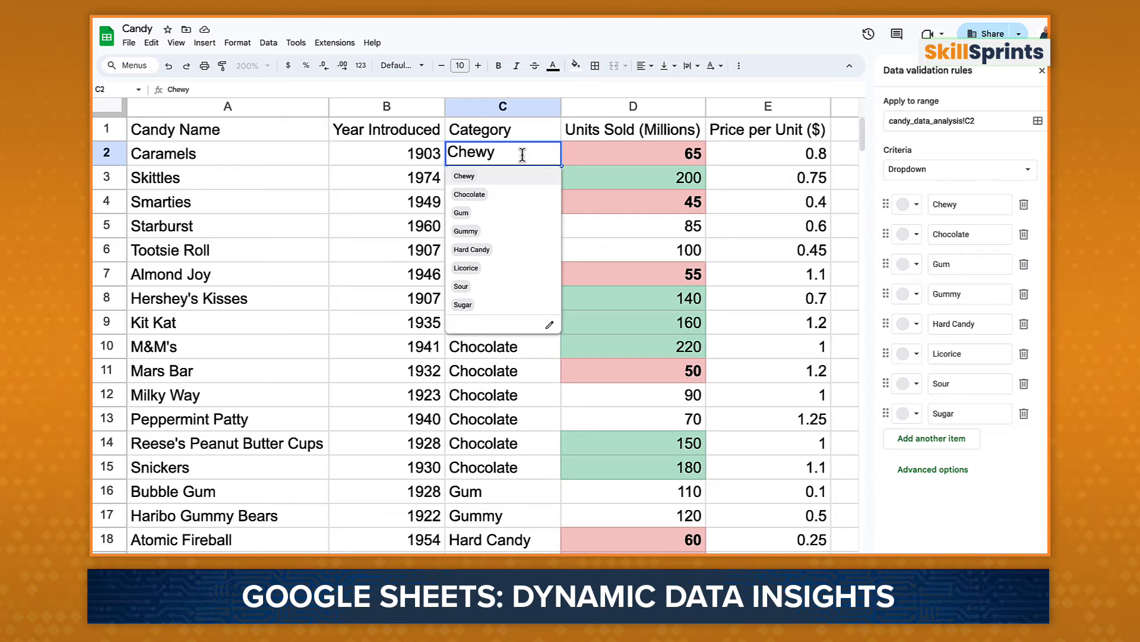
left_click(519, 212)
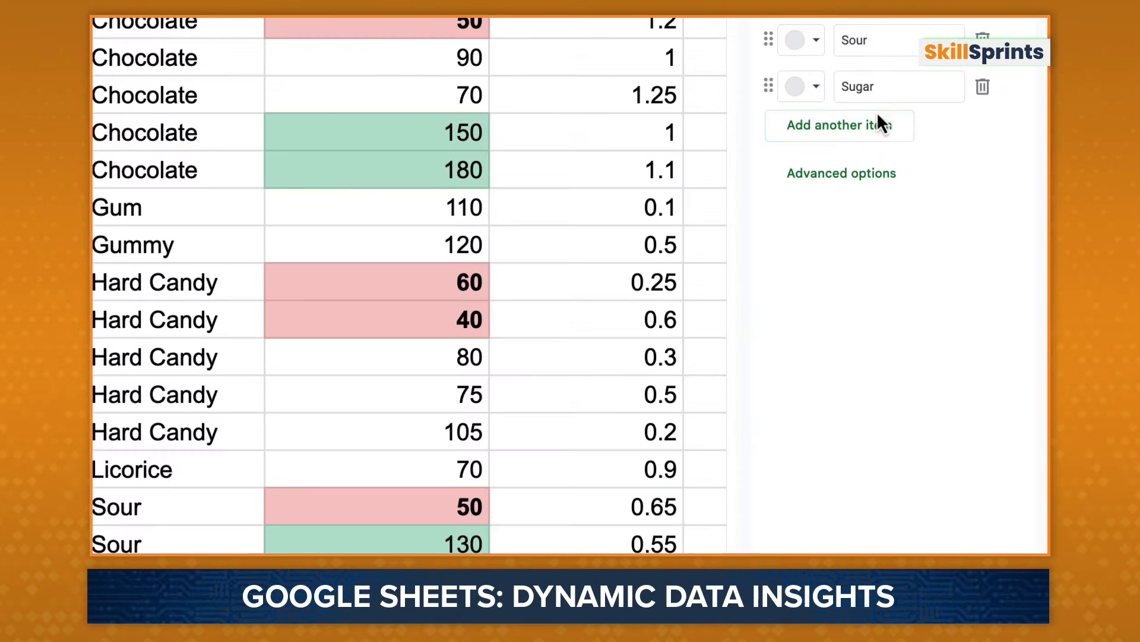
Set C2's dropdown rule to reject invalid input and use the Arrow display style.
left_click(866, 174)
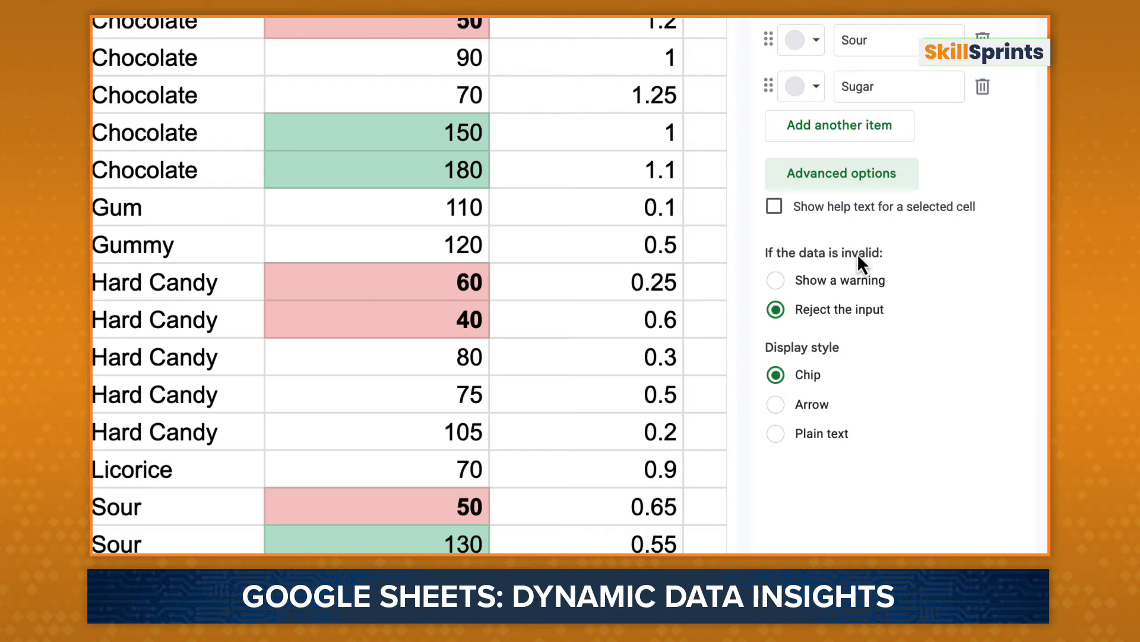
left_click(863, 280)
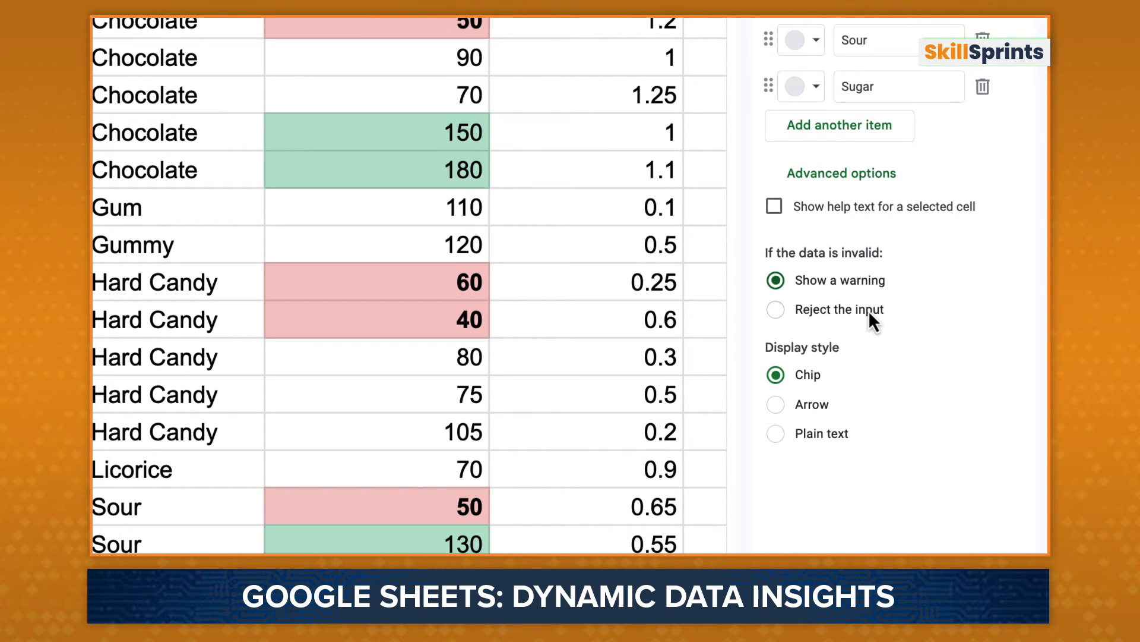
left_click(869, 310)
left_click(779, 404)
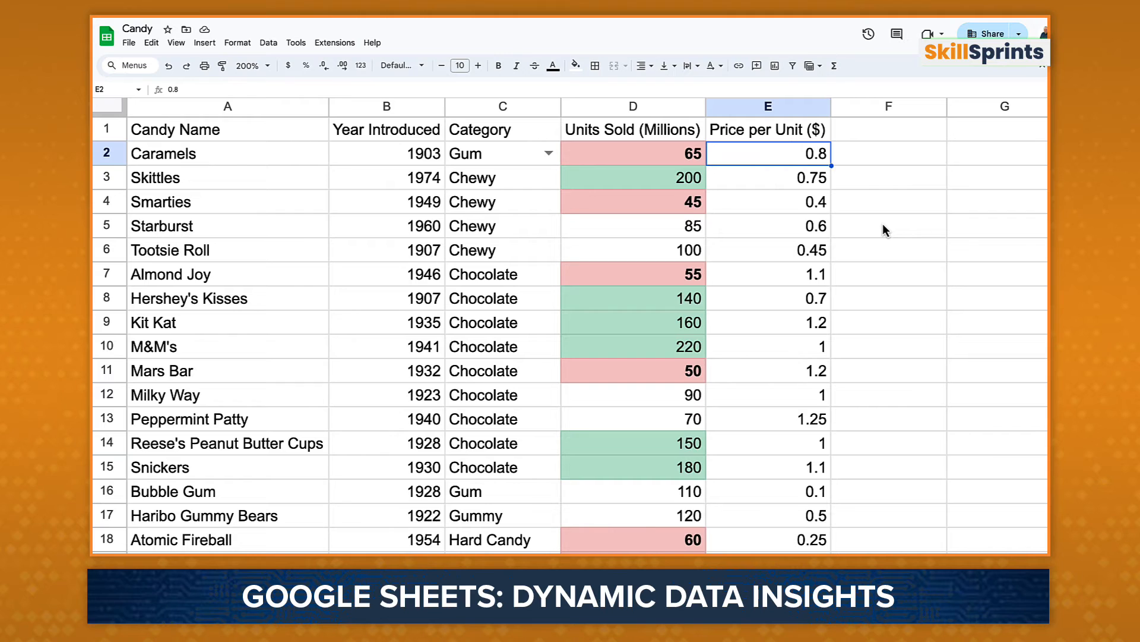
Add a new data validation rule for the unit prices in E2:E25.
left_click(270, 43)
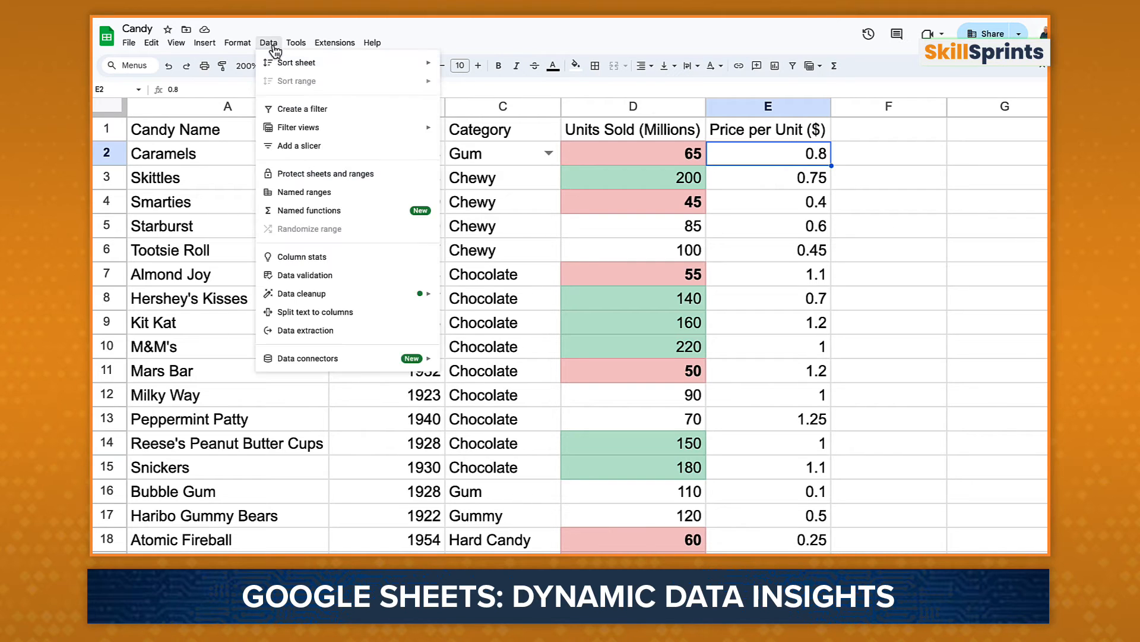
left_click(306, 277)
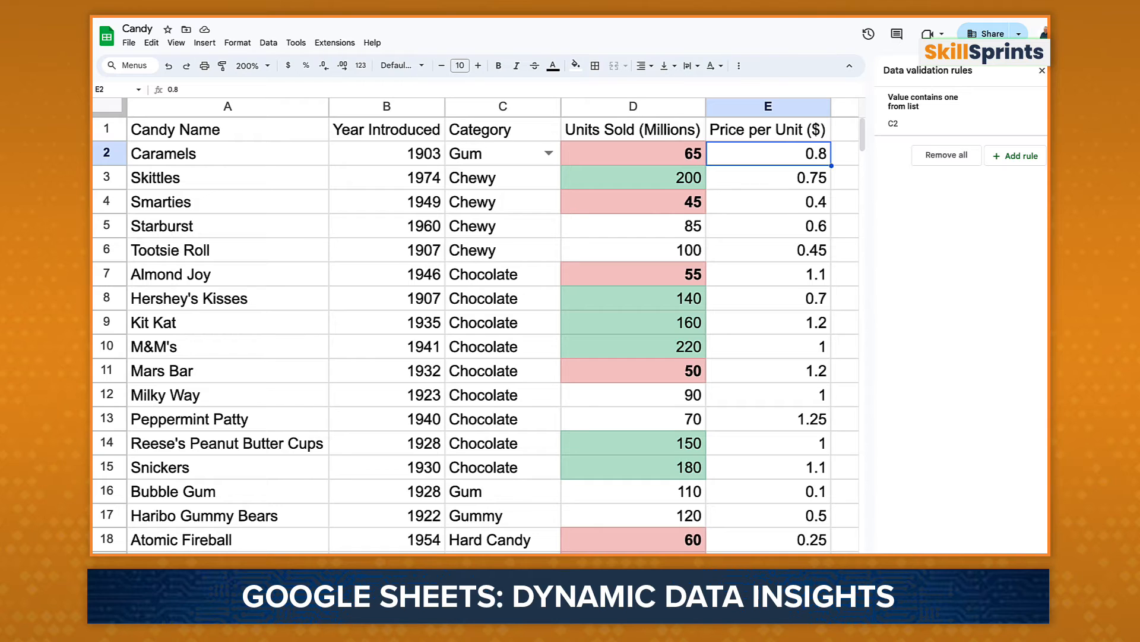
key("ctrl+shift+Down")
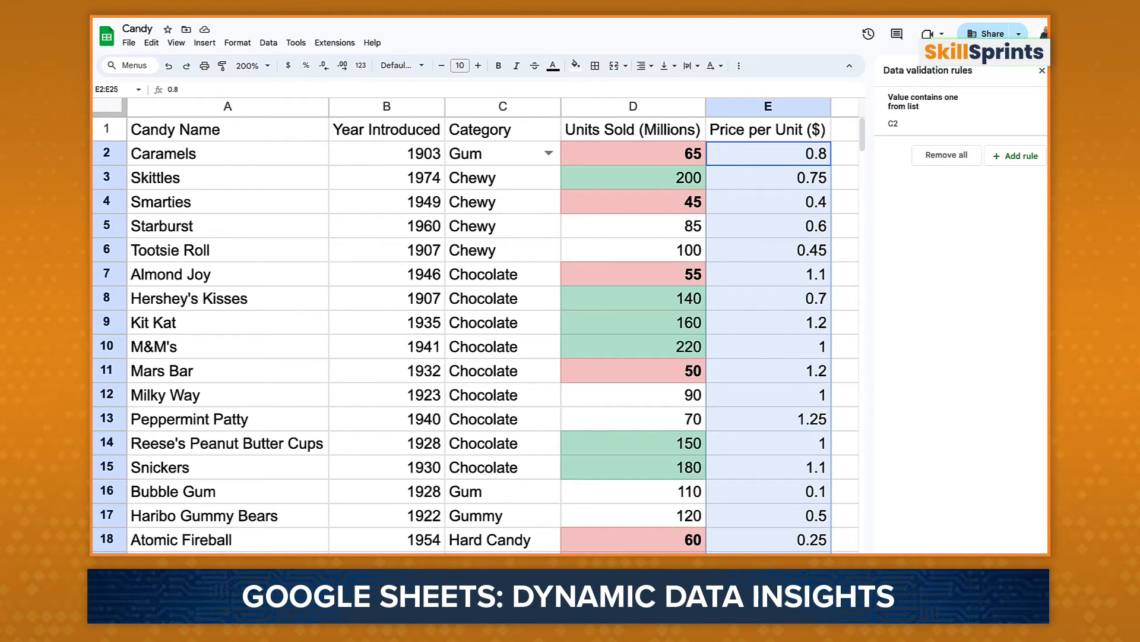
left_click(1017, 156)
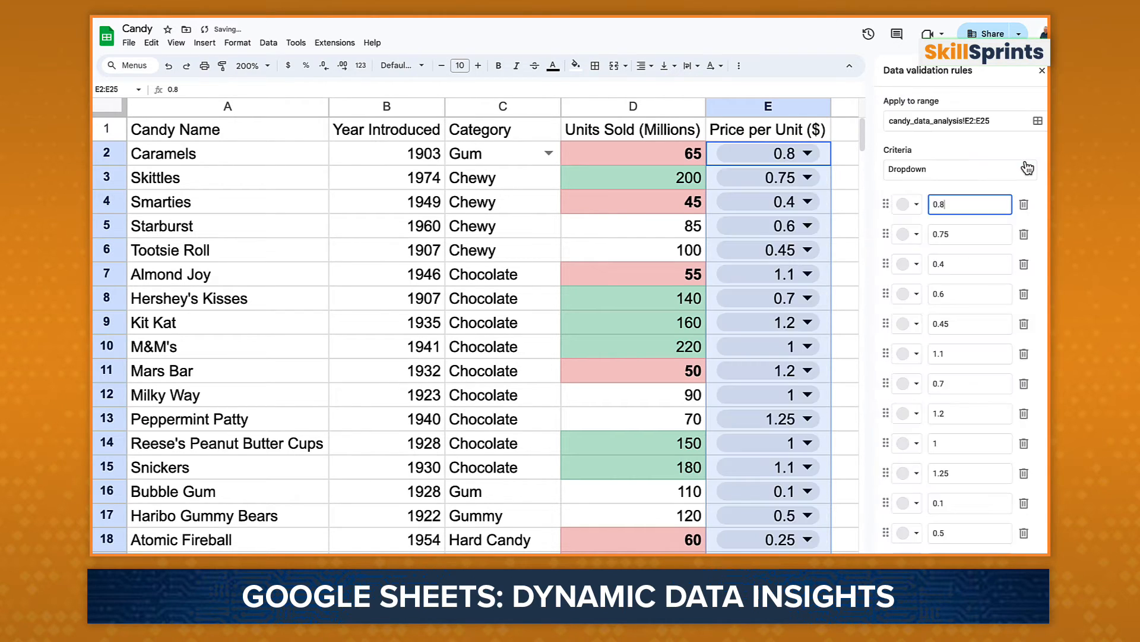
Restrict the E2:E25 validation rule to values between 0 and 5 and save it.
left_click(1025, 172)
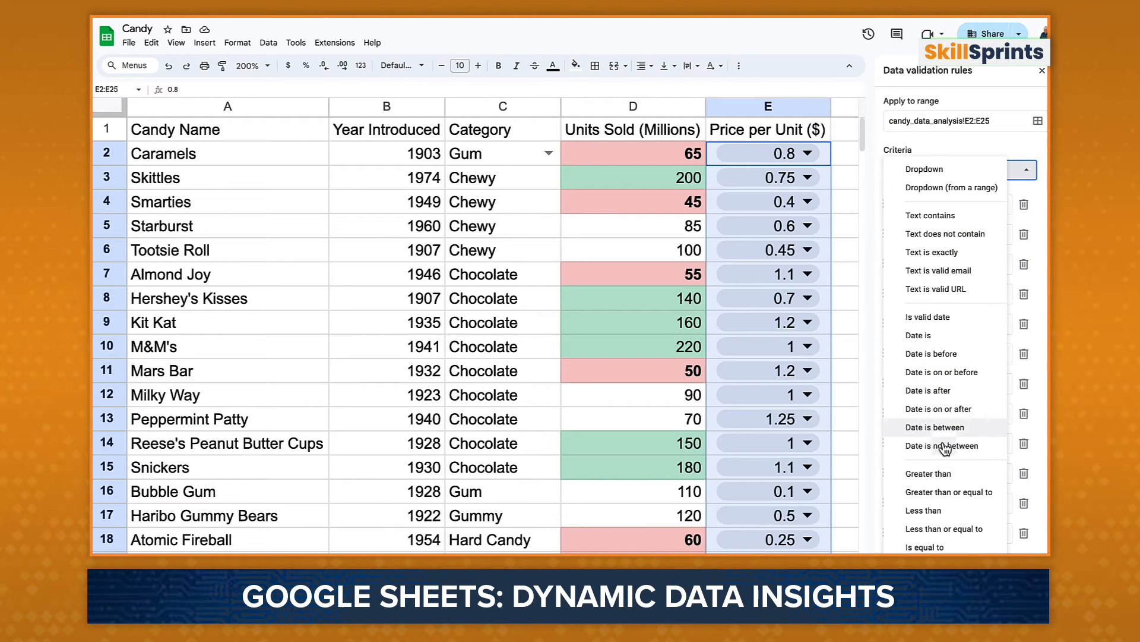
left_click(971, 584)
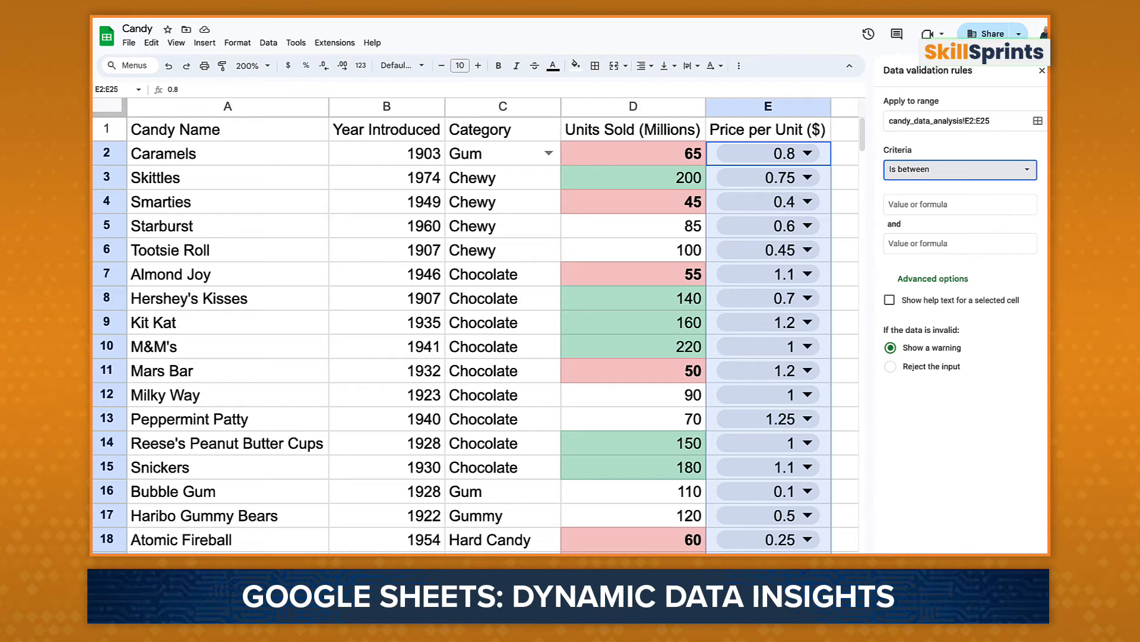
left_click(937, 205)
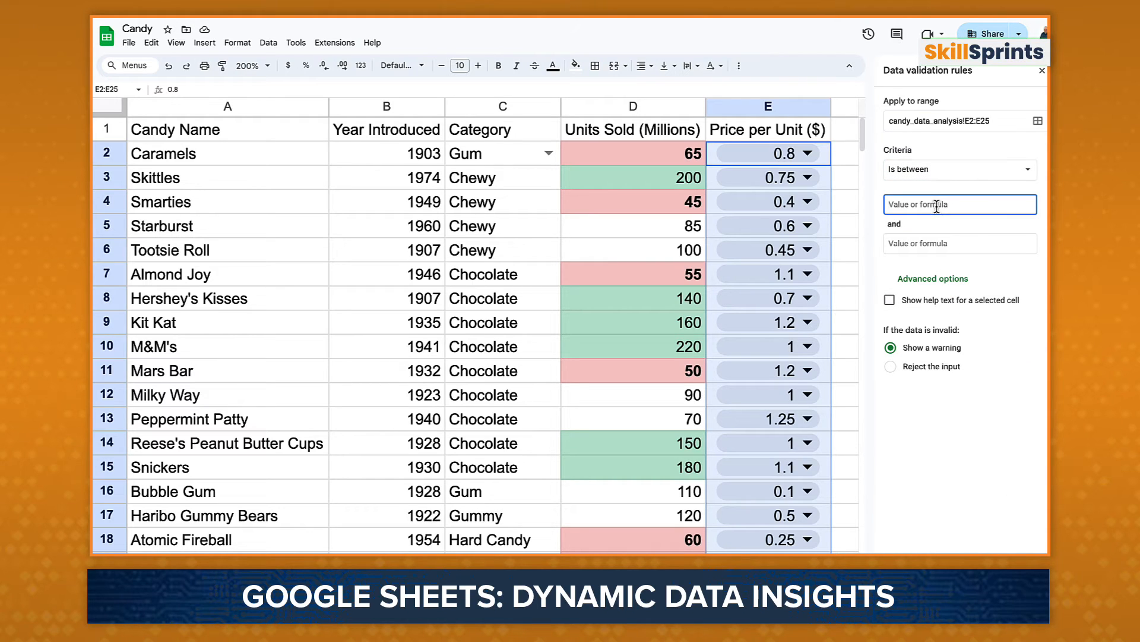
type("0")
key("Tab")
type("5")
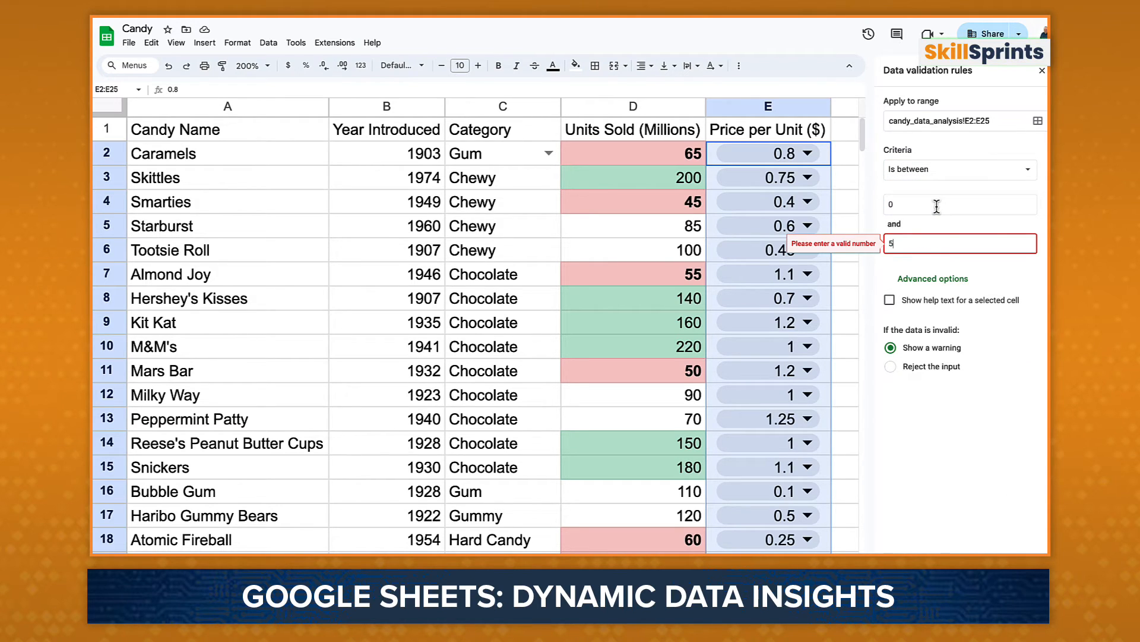
key("Tab")
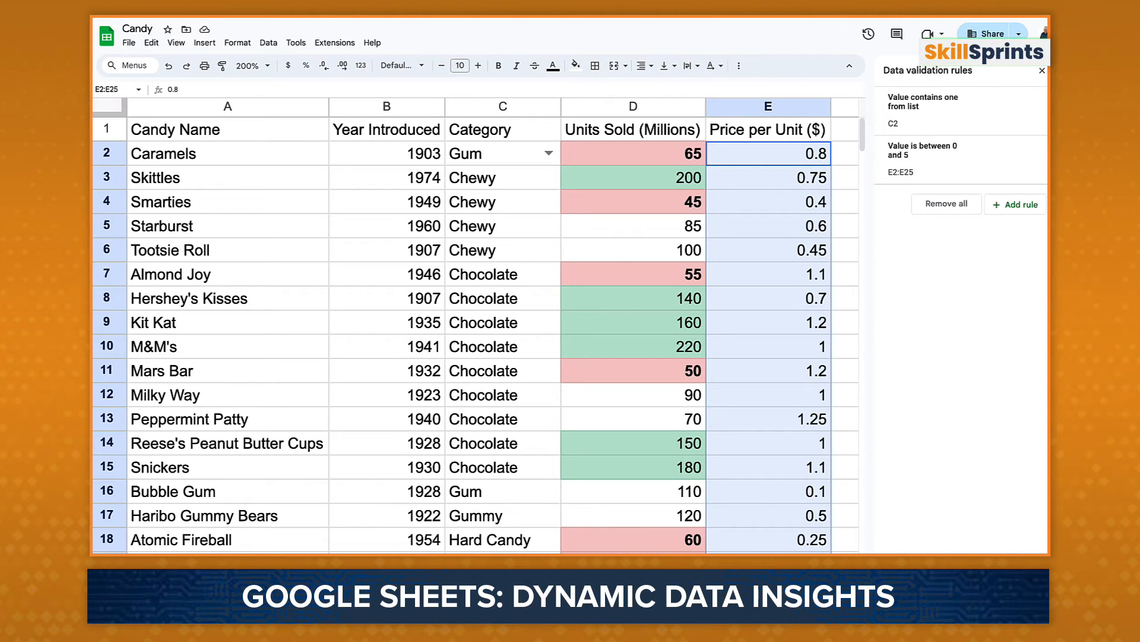
Test the price validation by entering 6 and then -1 in E14, the Reese's Peanut Butter Cups price.
left_click(799, 453)
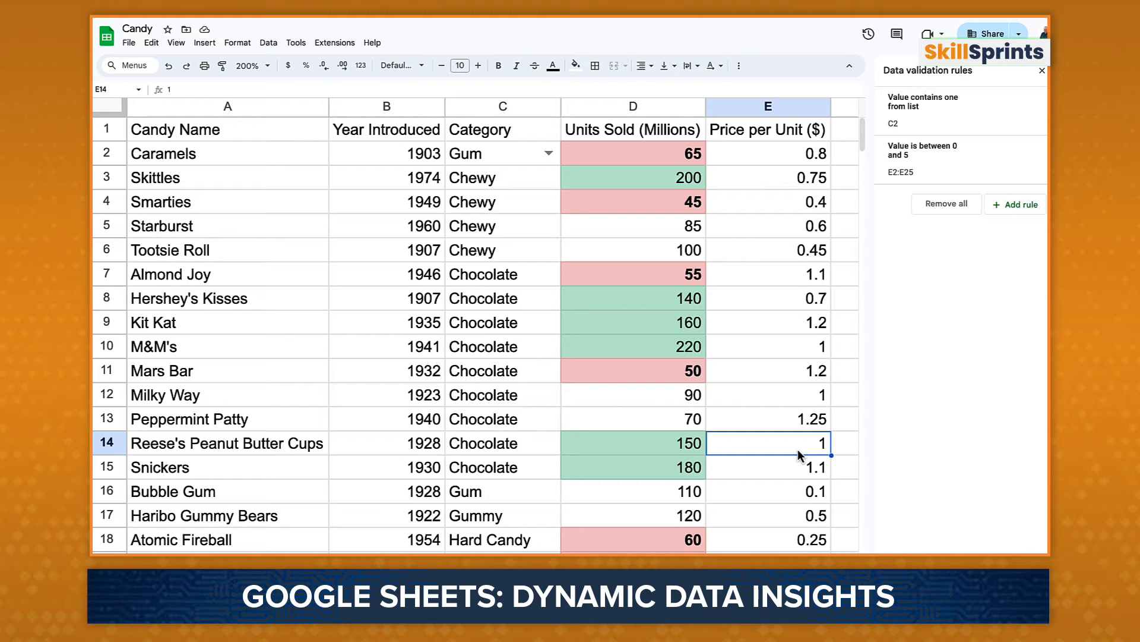
type("6")
key("Return")
left_click(798, 450)
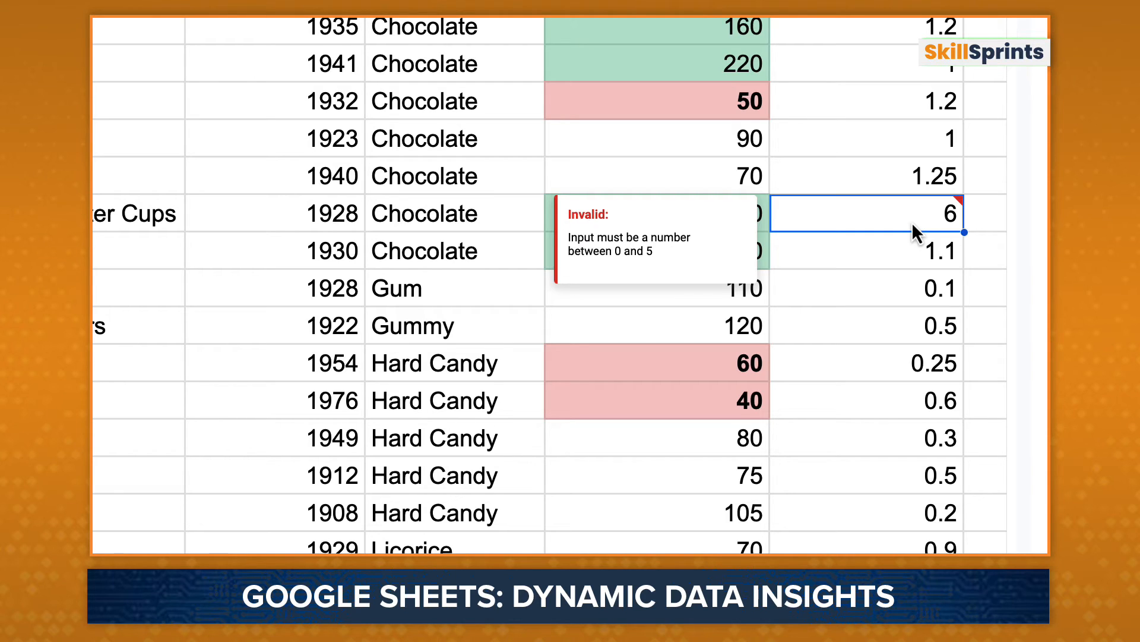
key("Delete")
type("-1")
key("Return")
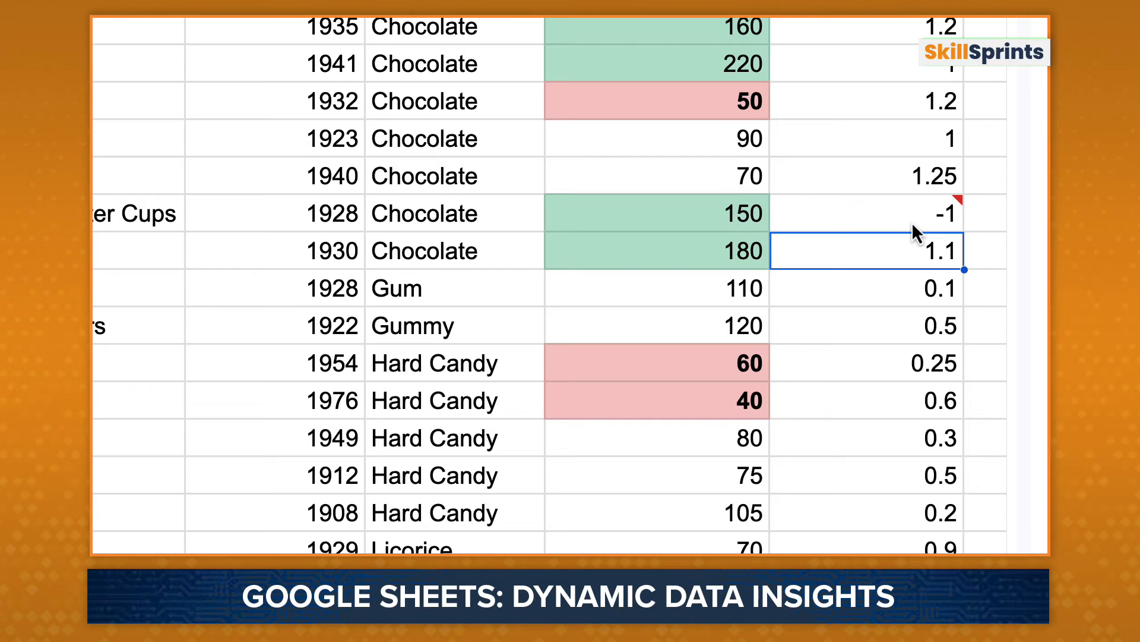
Change the E2:E25 price validation rule to reject invalid input instead of showing a warning.
left_click(913, 226)
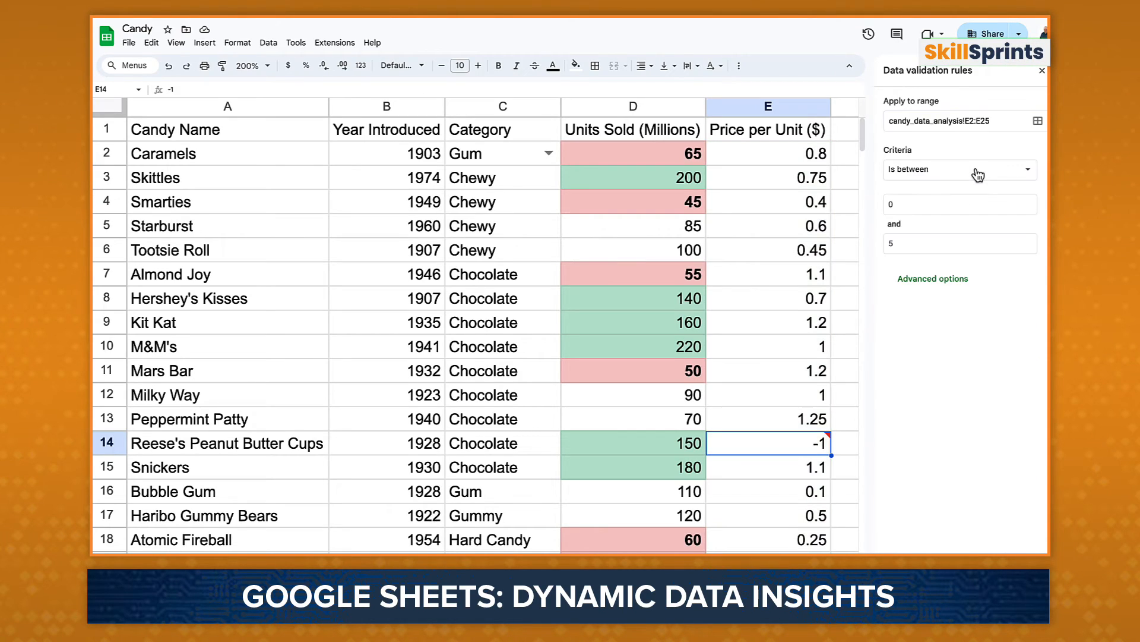
left_click(956, 280)
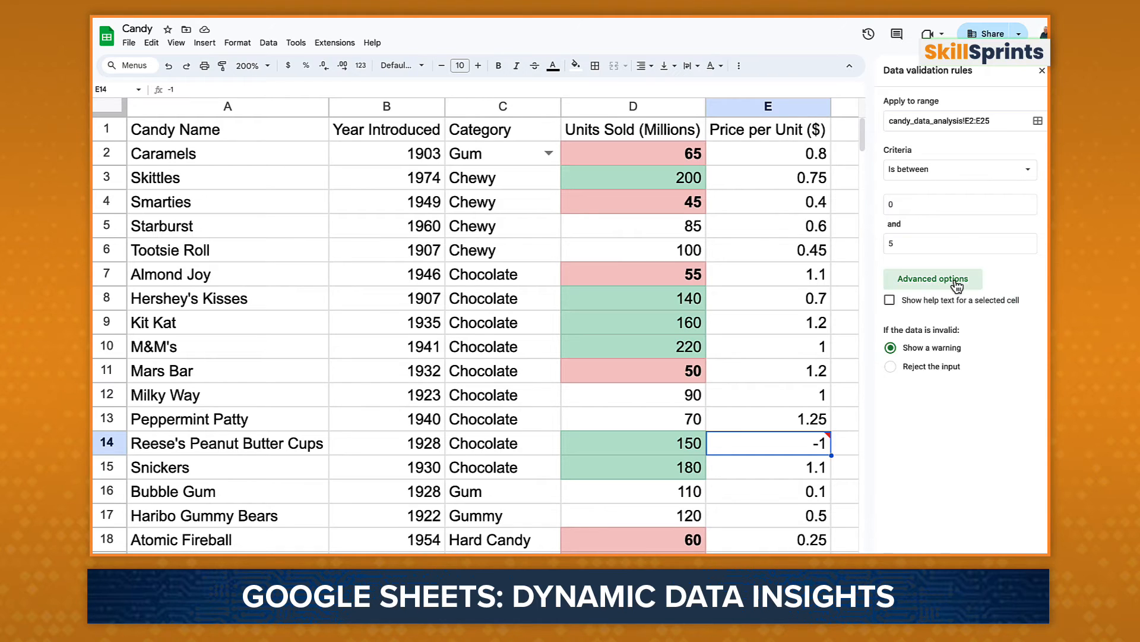
left_click(940, 367)
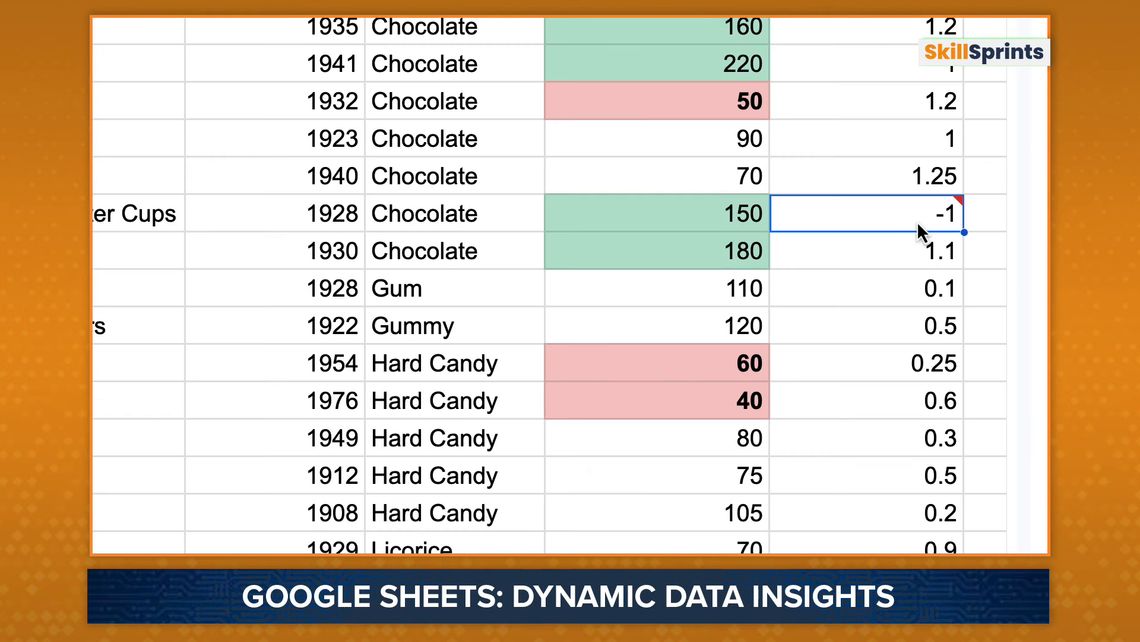
Enter 5 as the Reese's Peanut Butter Cups price in E14 and try to append .5 to it.
mouse_move(802, 445)
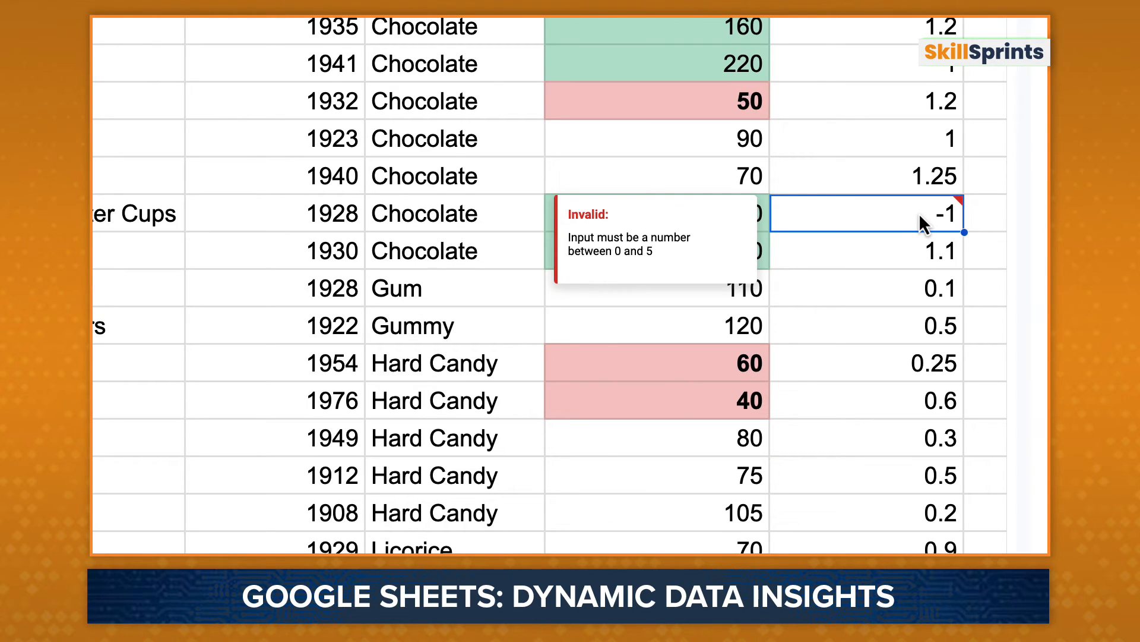
key("Delete")
type("5")
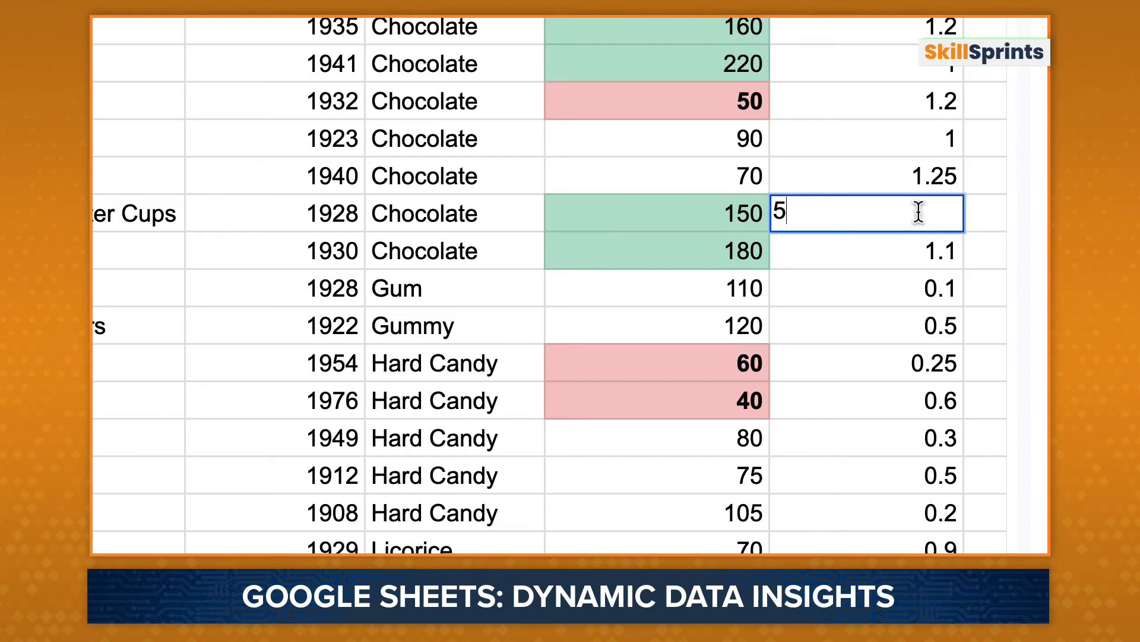
key("Return")
left_click(919, 218)
double_click(918, 213)
type(".5")
key("Return")
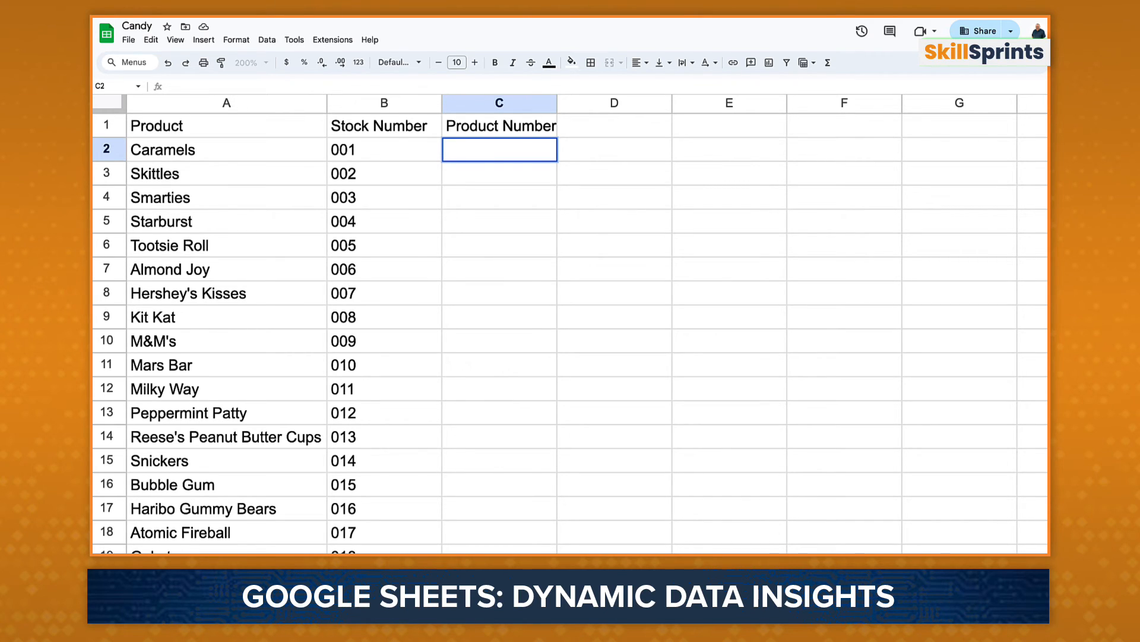
type("2024-001")
key("Return")
key("Up")
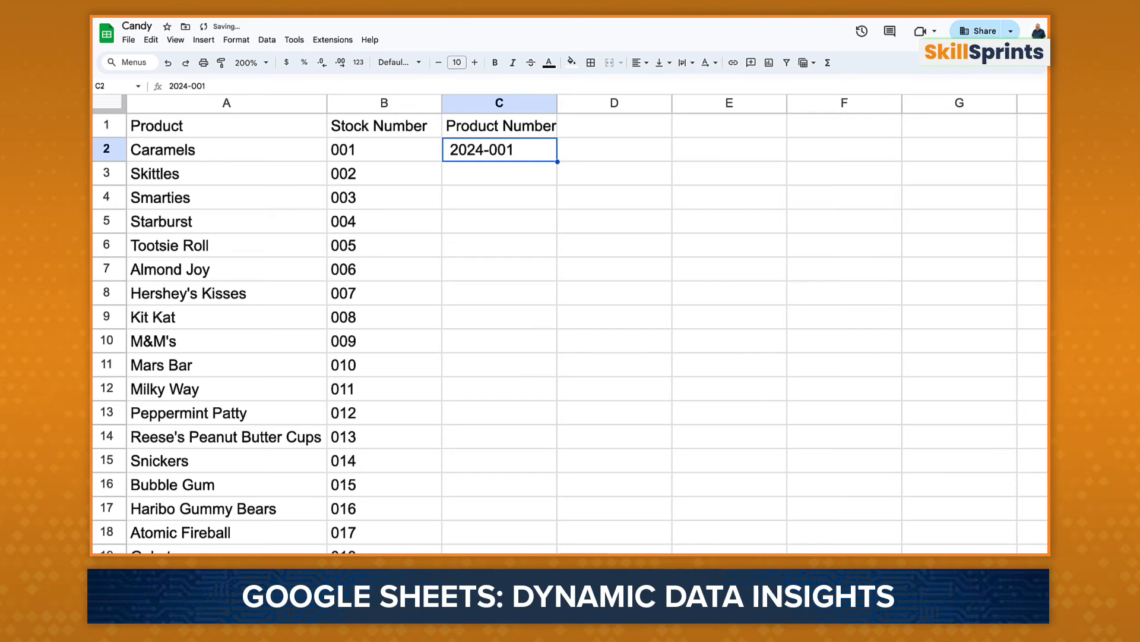
key("Delete")
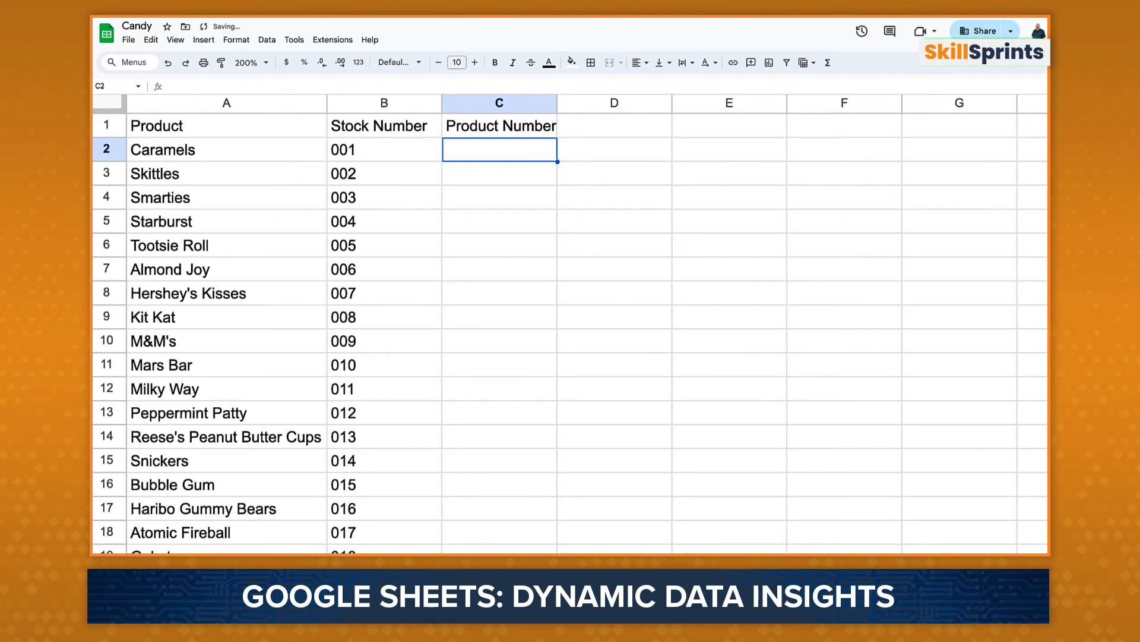
Enter =CONCAT("2024-", b2) in C2 and autofill the formula down the Product Number column.
type("=")
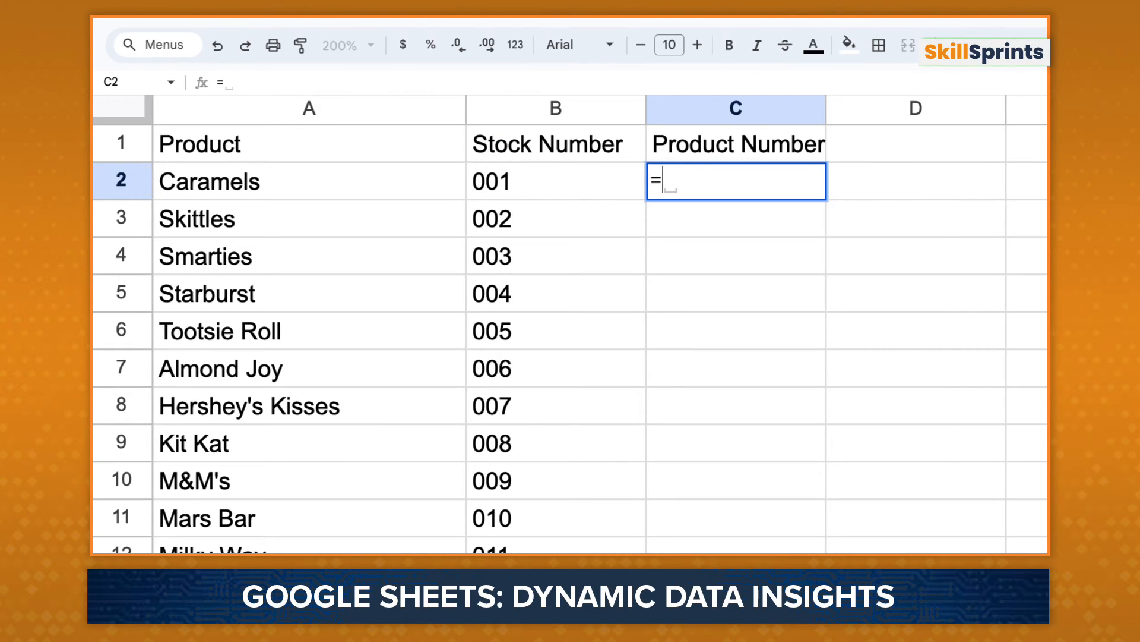
type("CONC")
key("Tab")
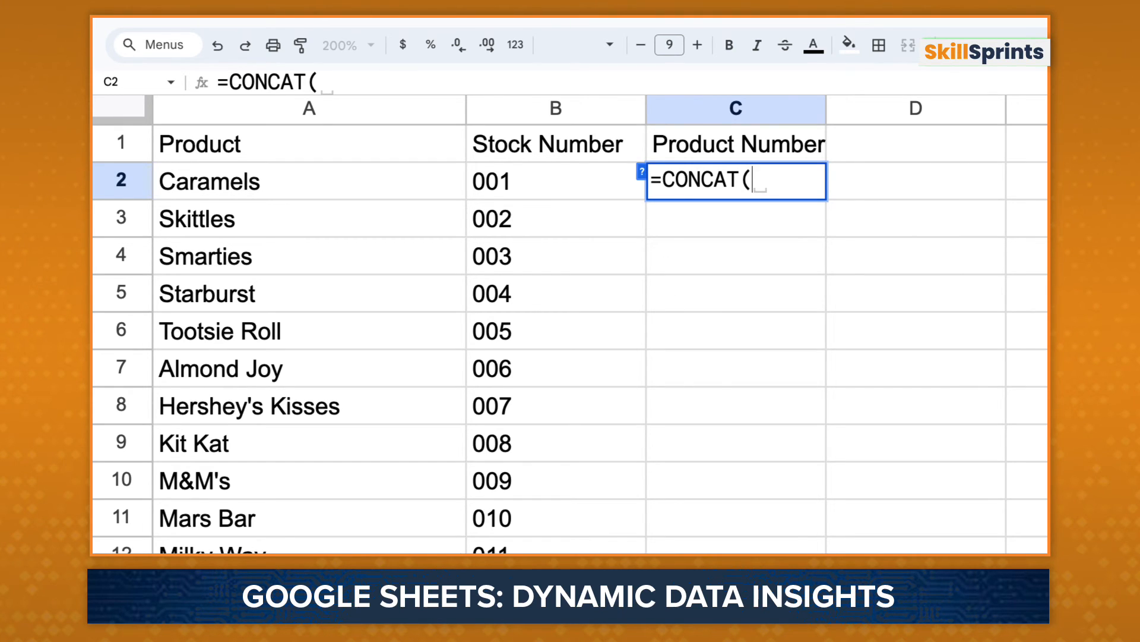
type("\"2024")
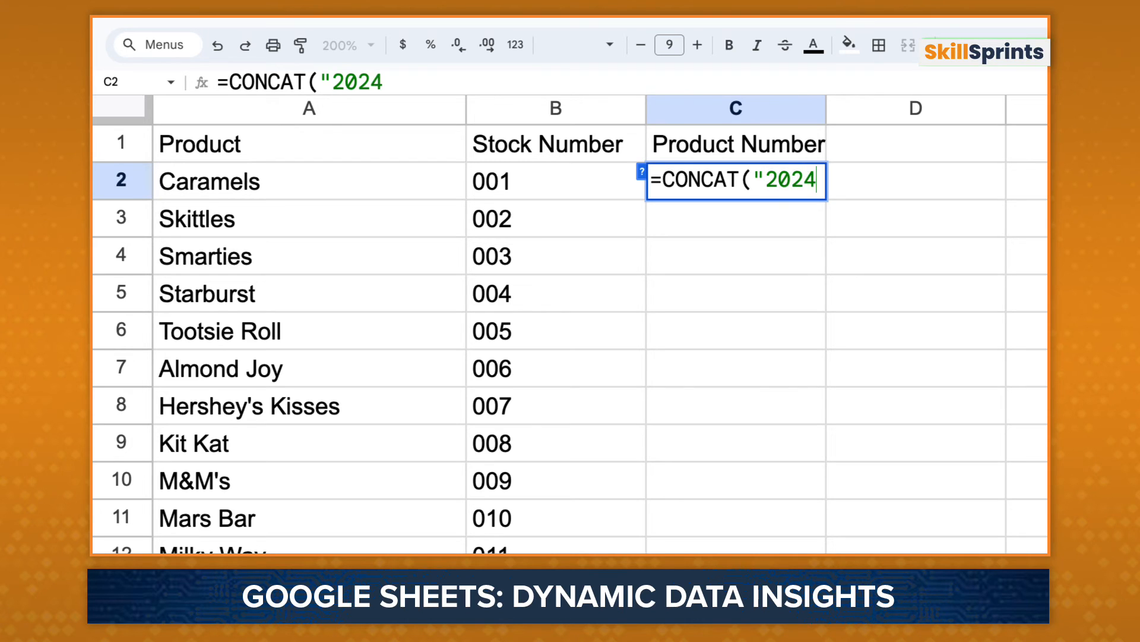
type("-\", ")
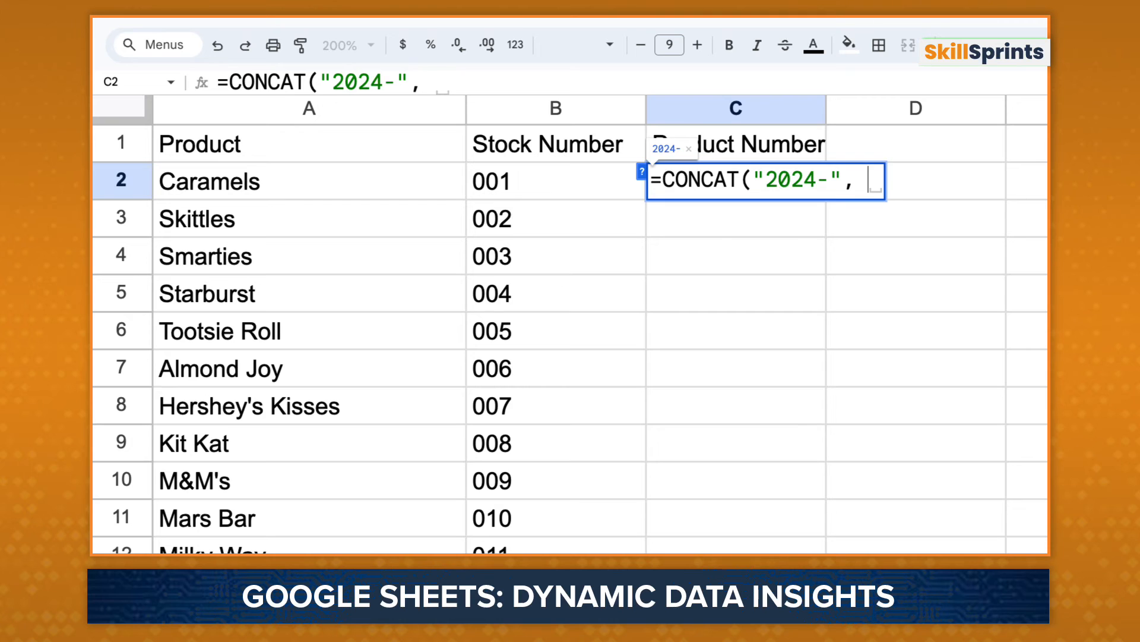
type("b2)")
key("Return")
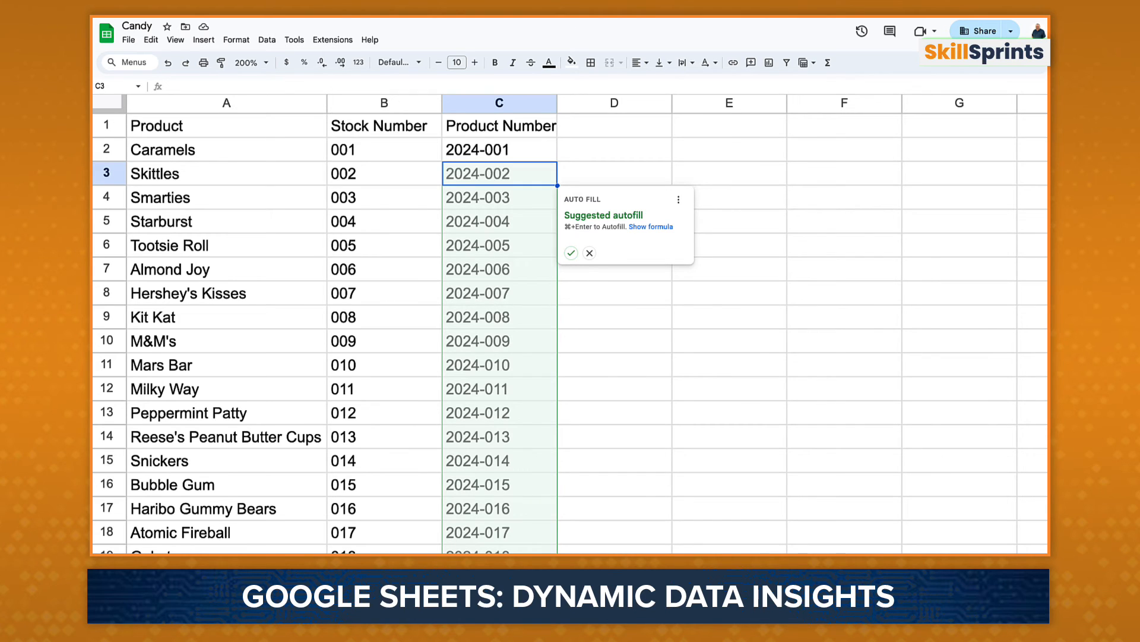
left_click(570, 253)
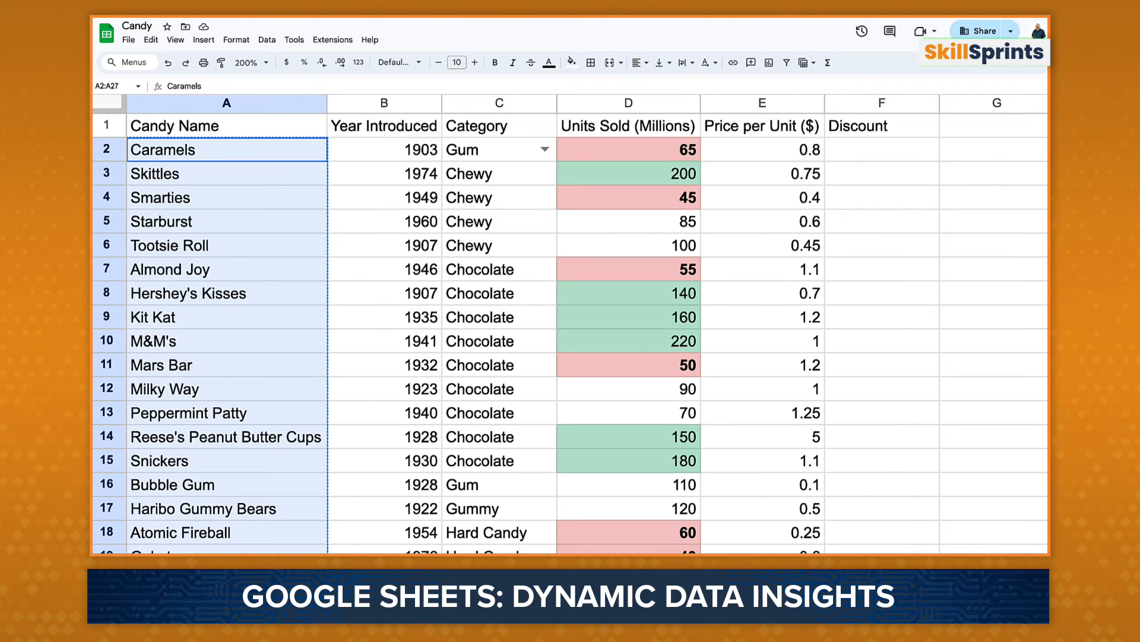
Enter the formula =IF(E2> 1, .10, 0) in F2, the first cell of the Discount column.
left_click(875, 155)
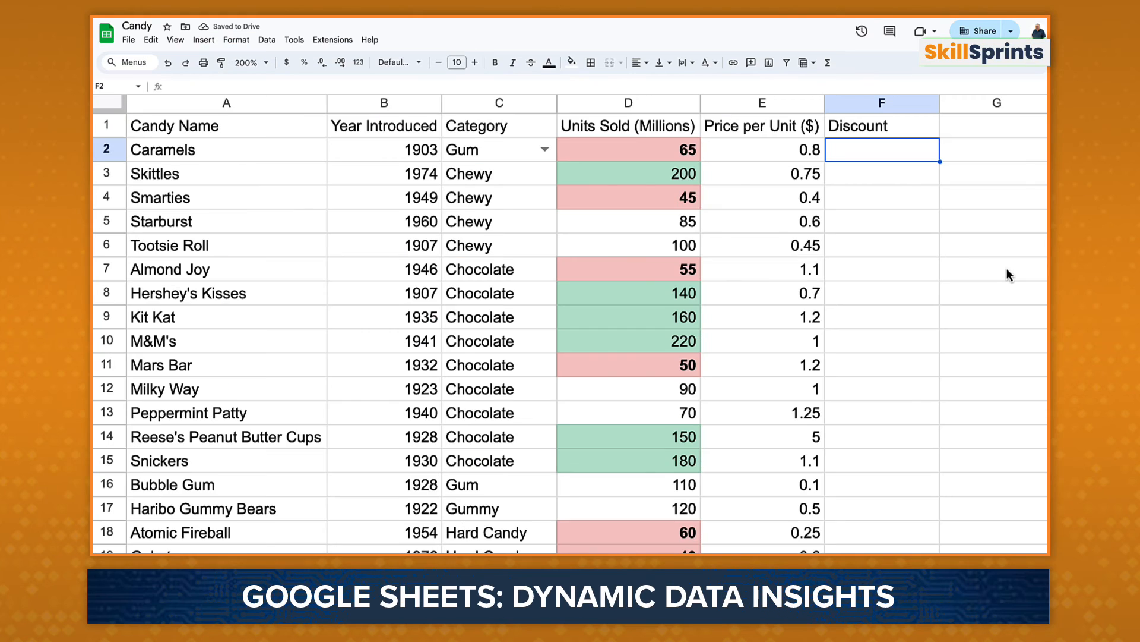
type("=")
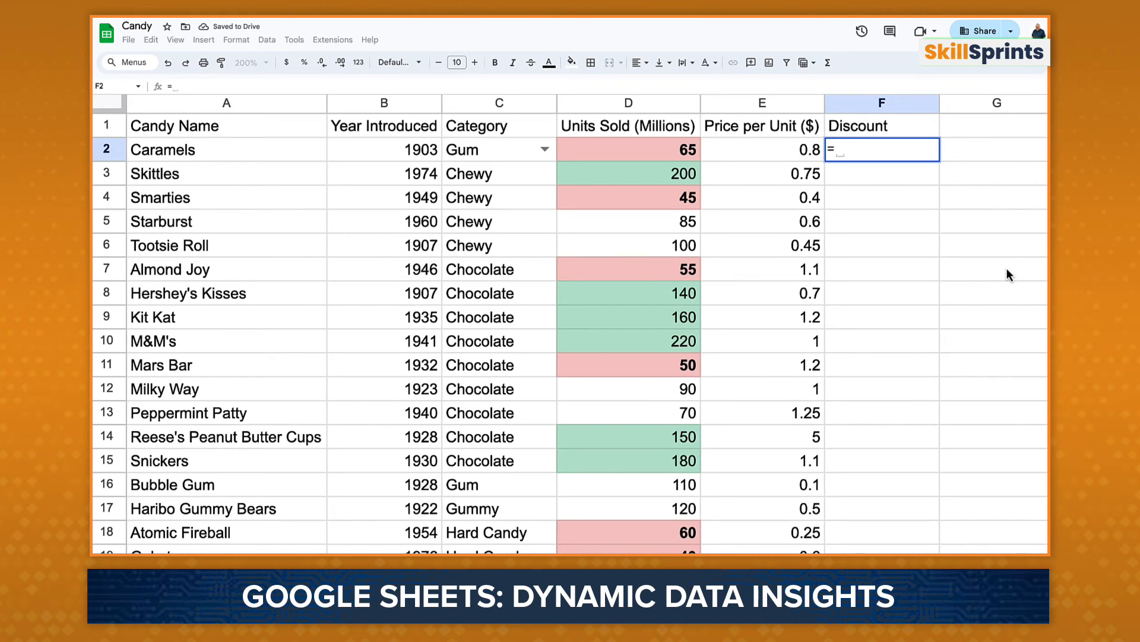
type("IF(")
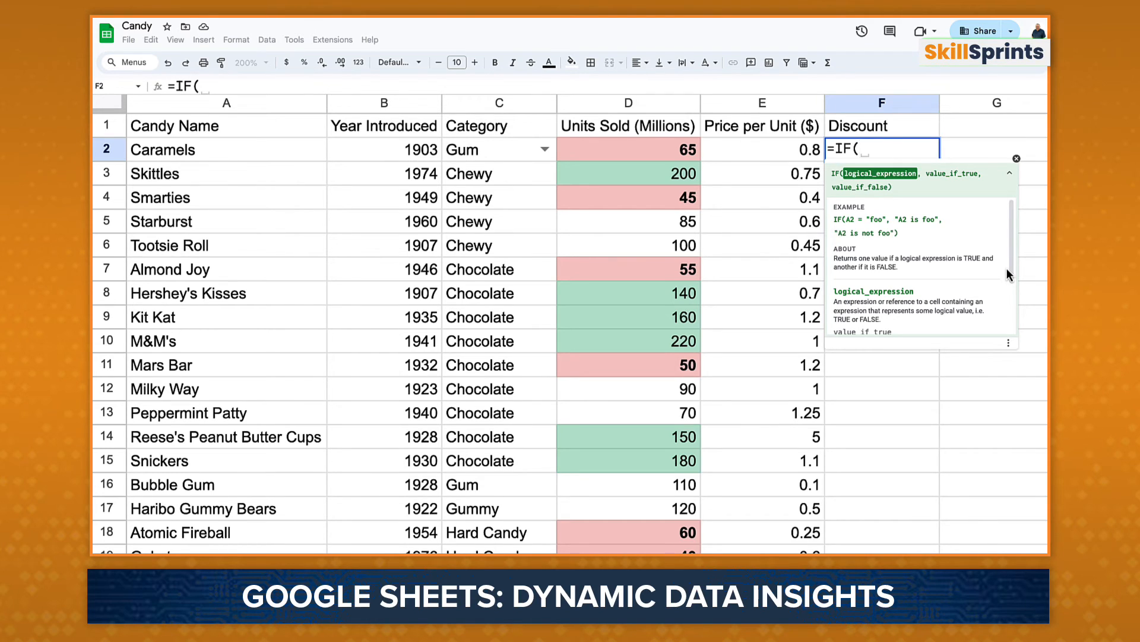
type("E")
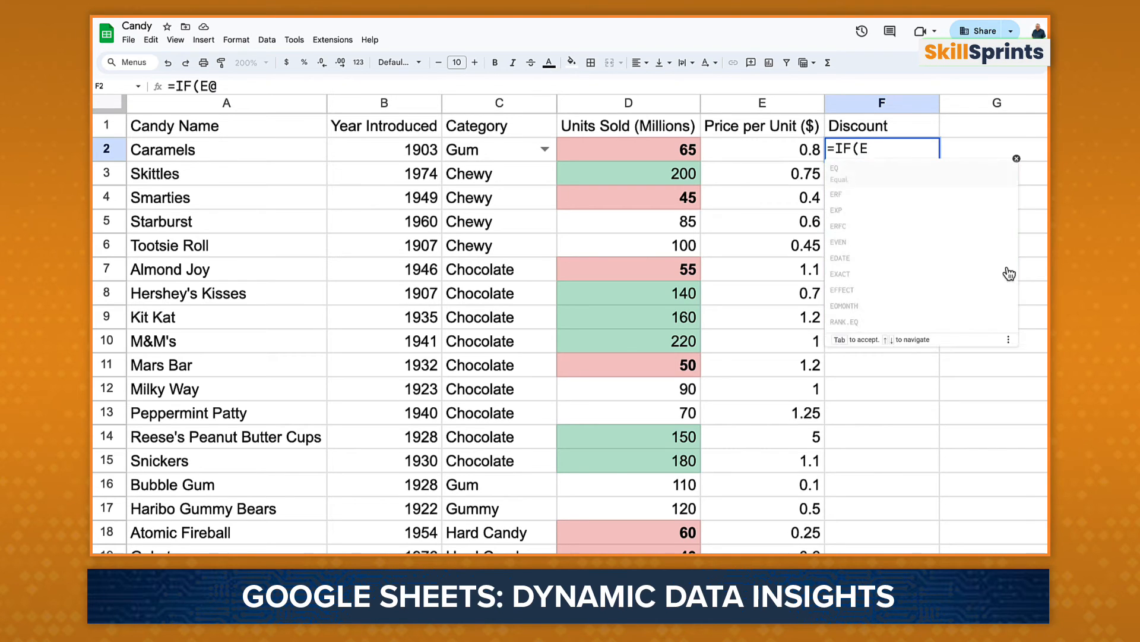
type("2> 1")
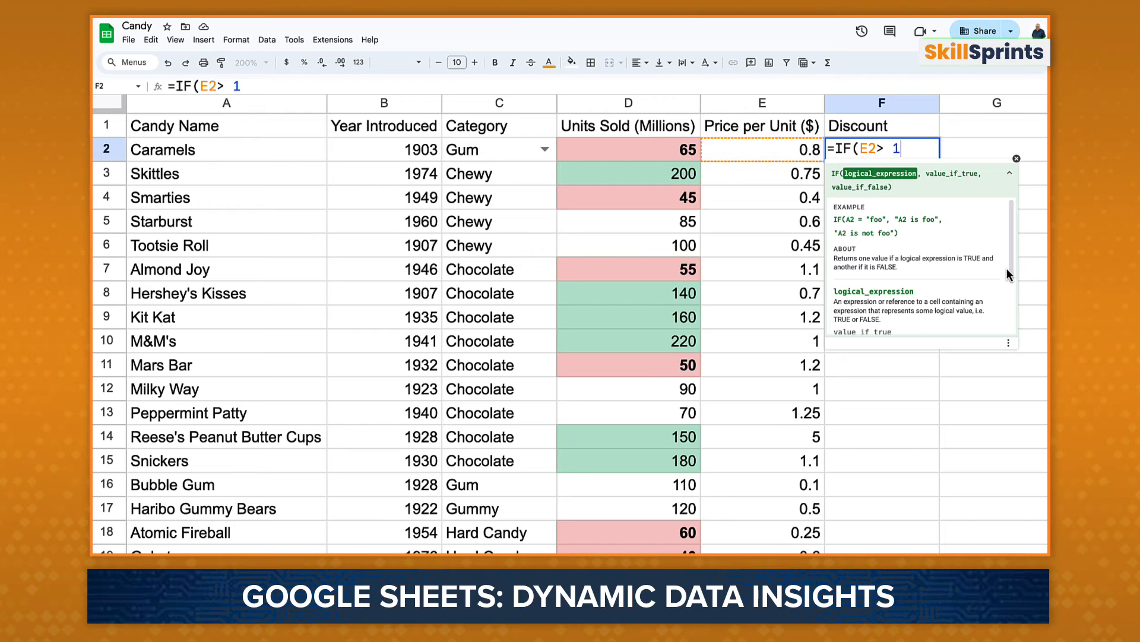
type(", ")
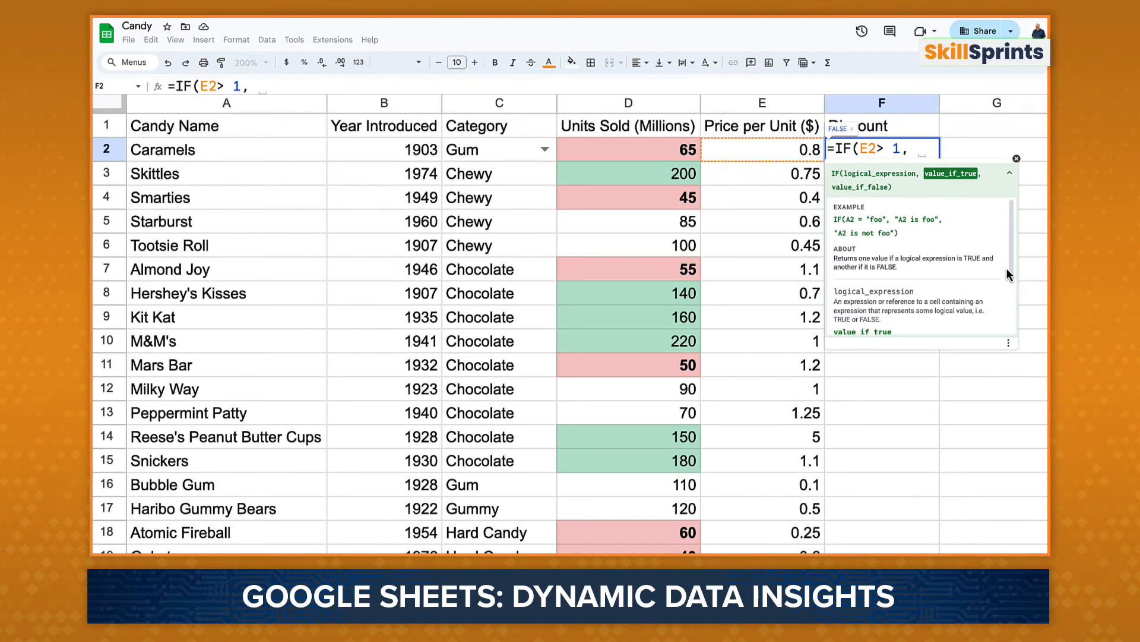
type(".10")
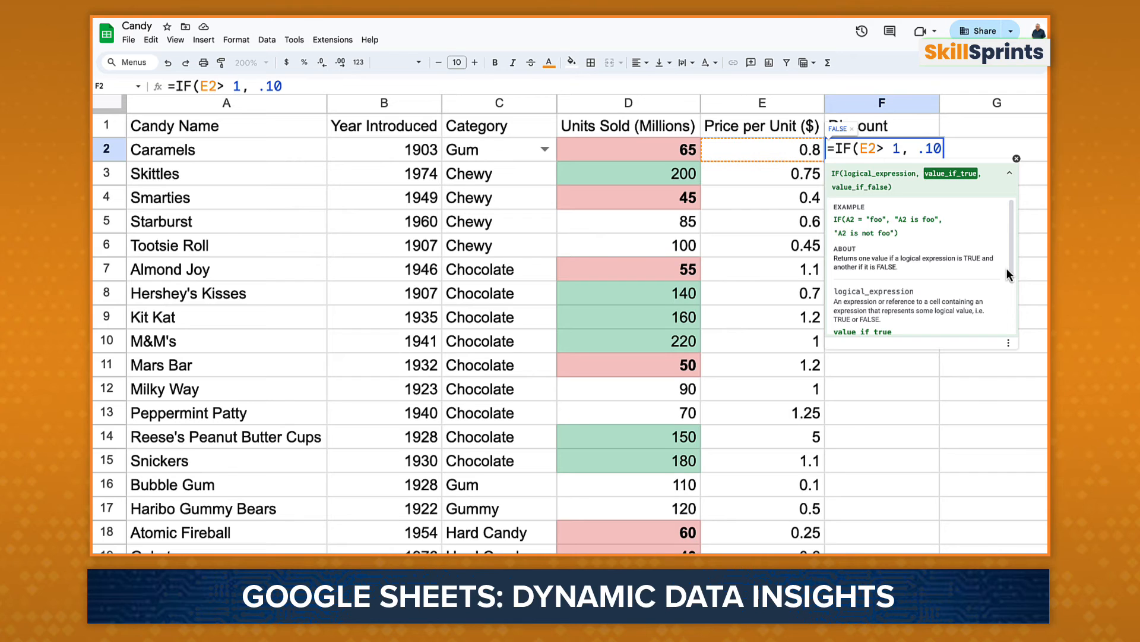
type(", 0")
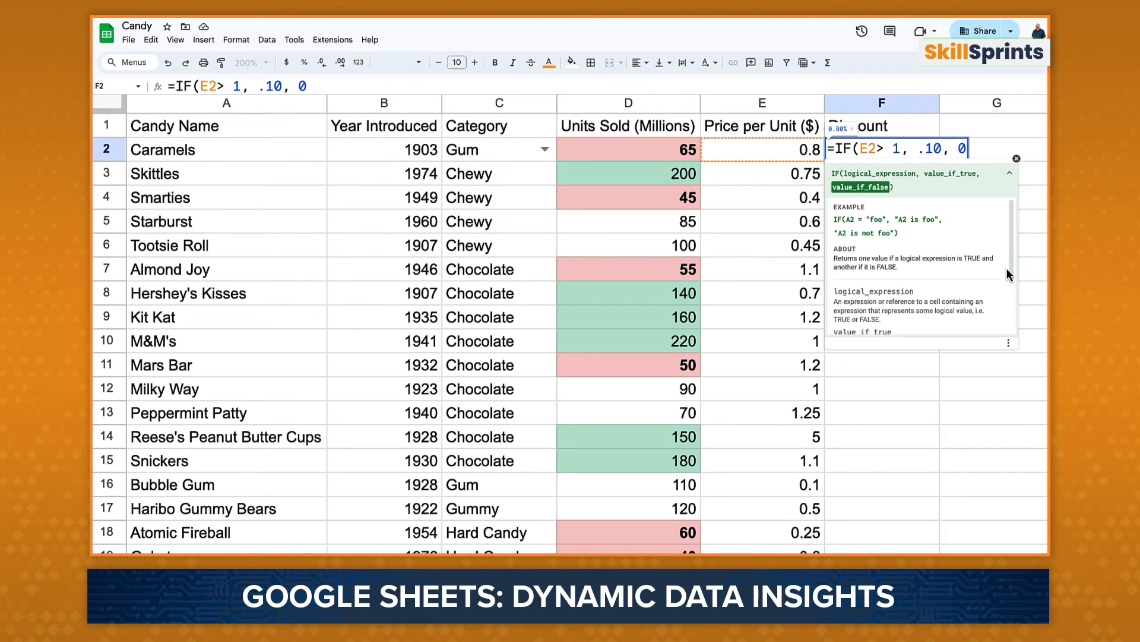
type(")")
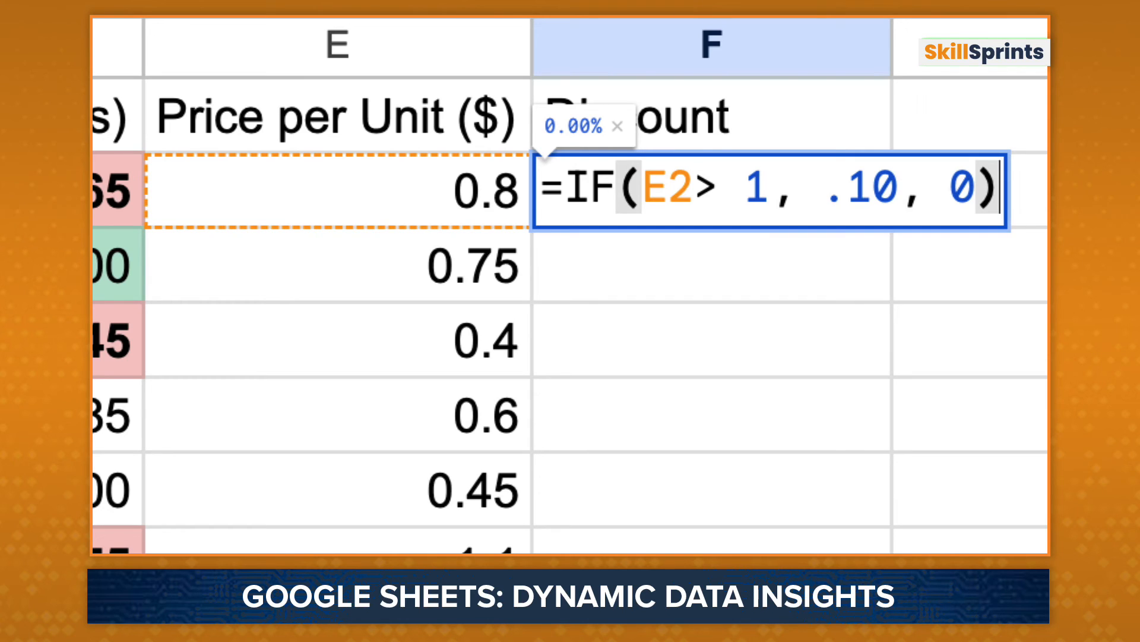
key("Return")
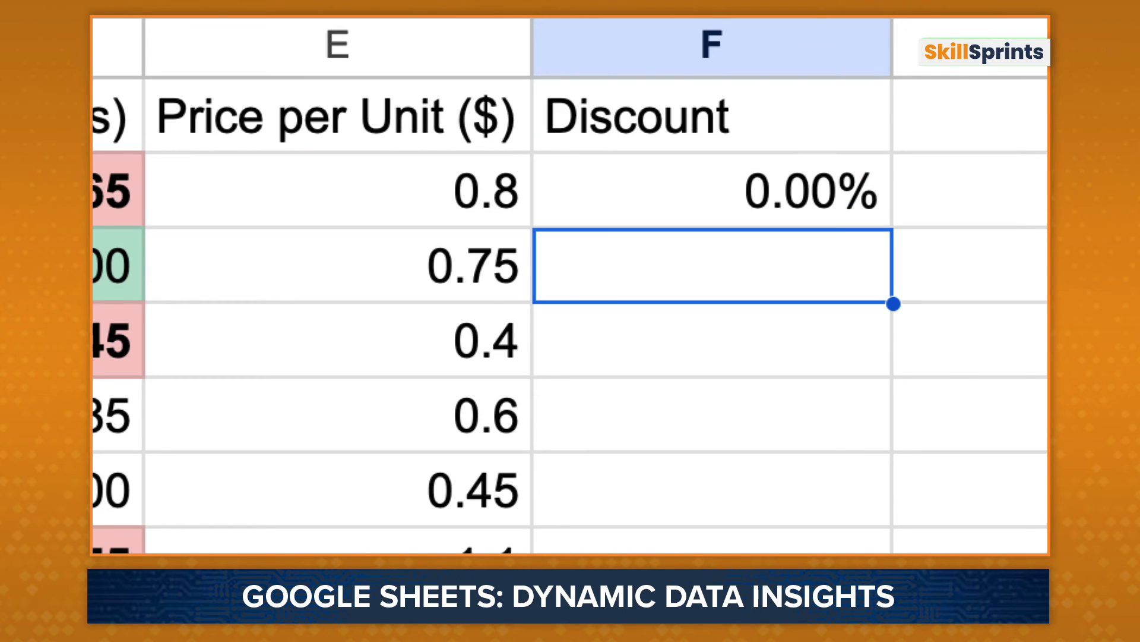
Copy the discount formula from F2 into F7, the Almond Joy row.
left_click(713, 191)
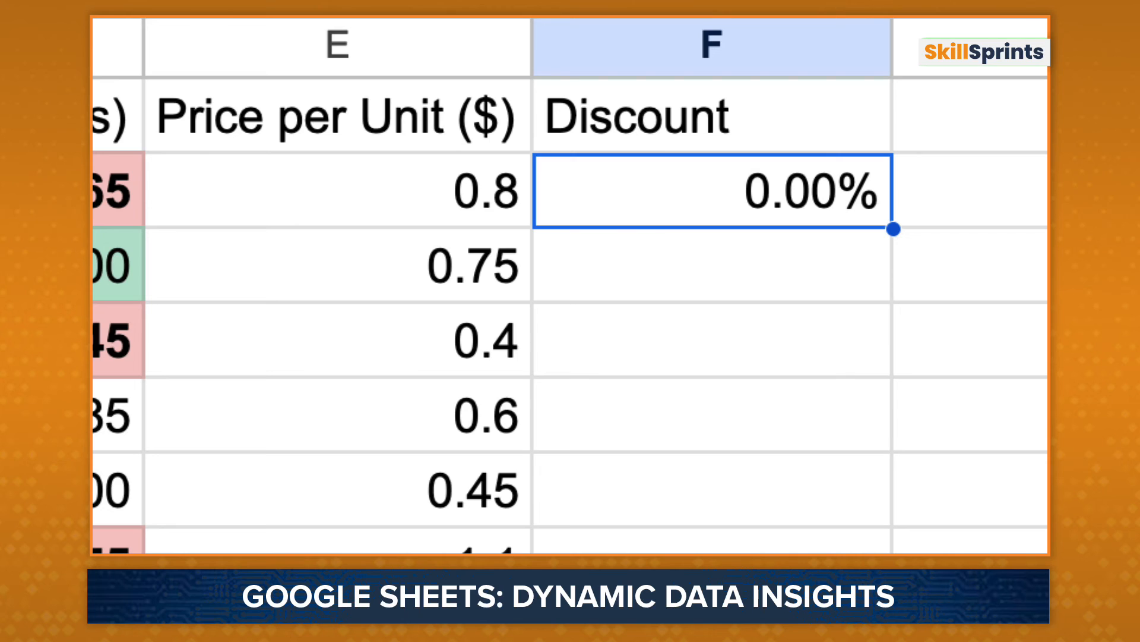
key("ctrl+c")
left_click(713, 265)
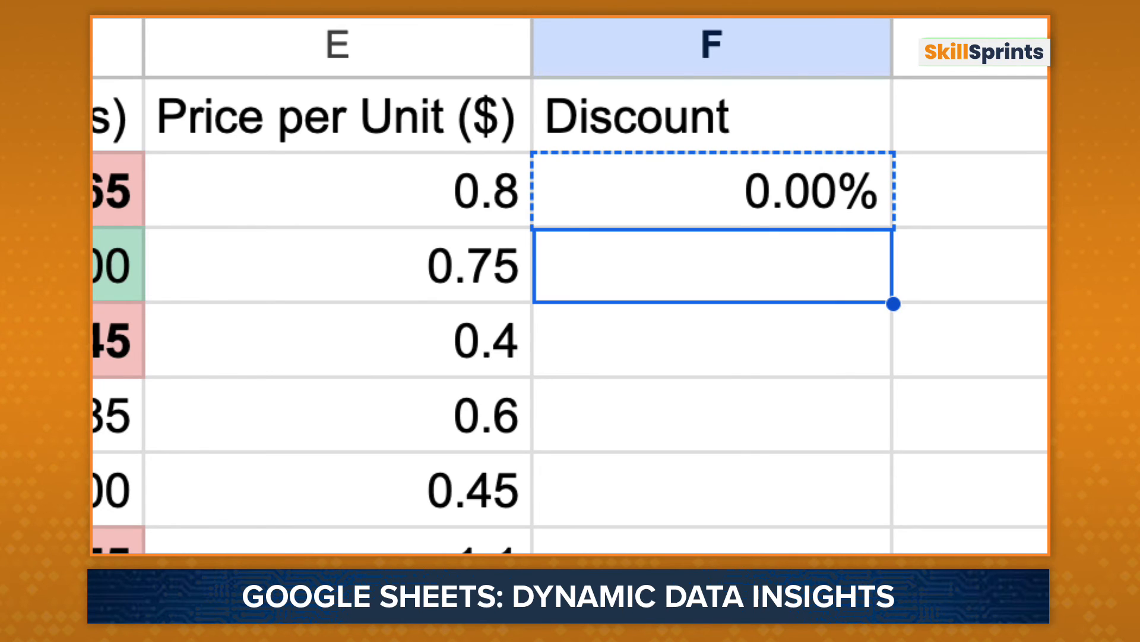
key("Down")
key("Down")
key("Down")
key("Down")
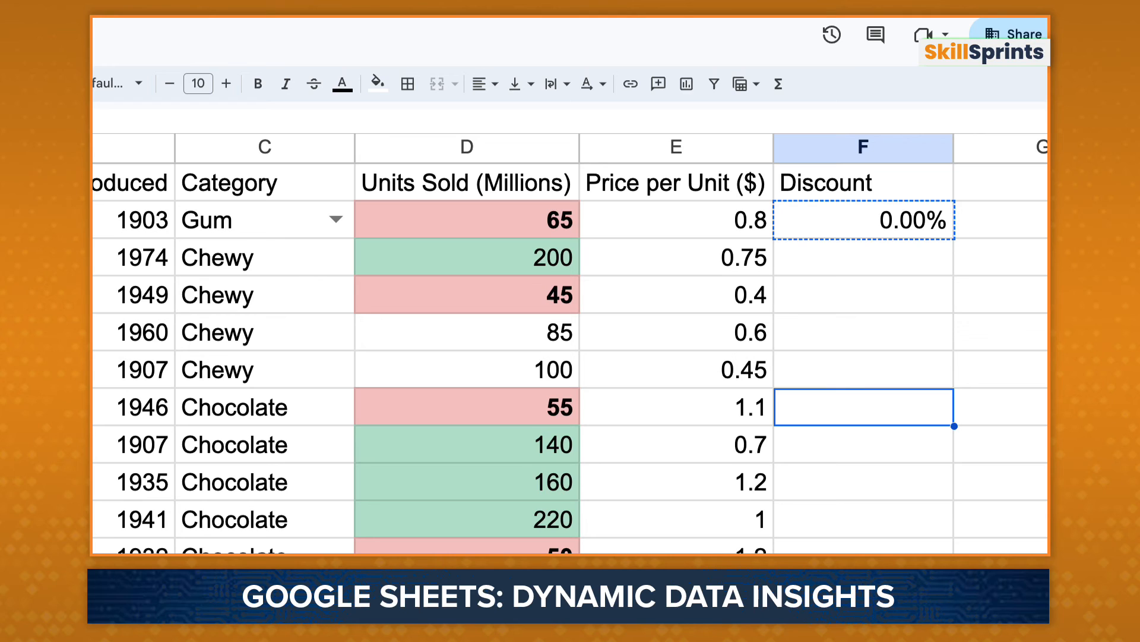
key("ctrl+v")
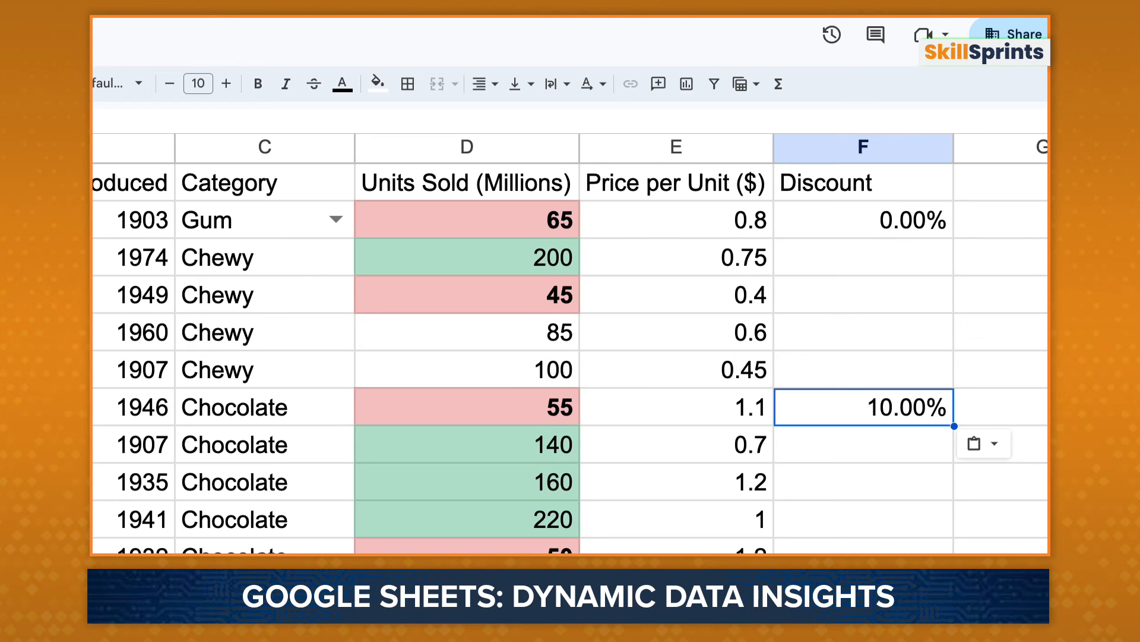
Fill the F2 discount formula down through F25 and format the percentages with no decimal places.
left_click(914, 224)
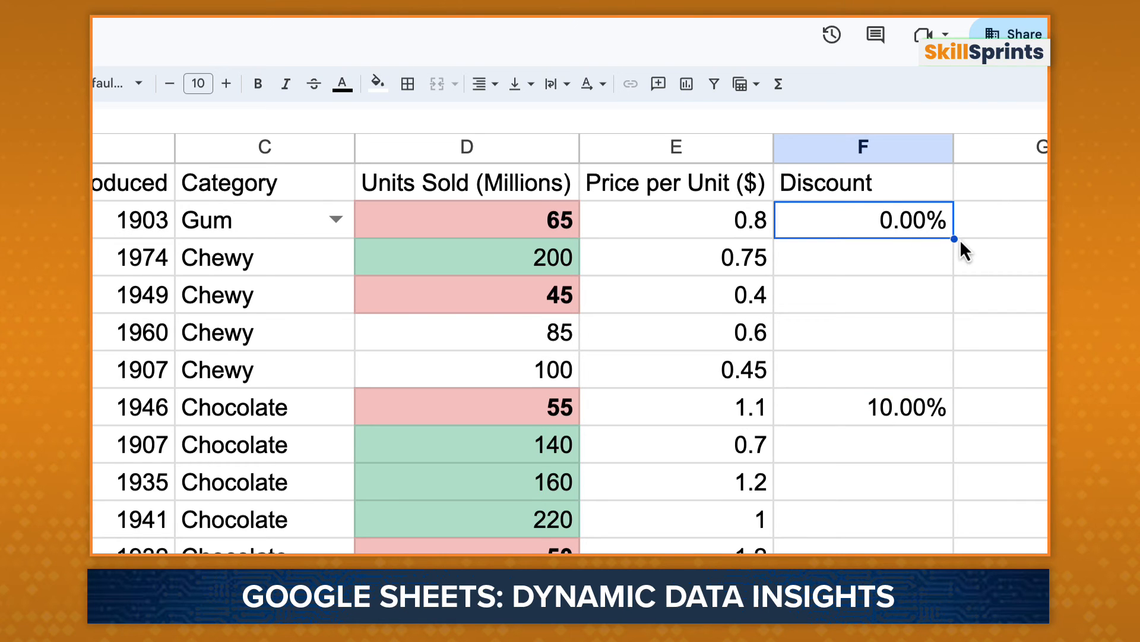
left_click_drag(954, 240, 937, 517)
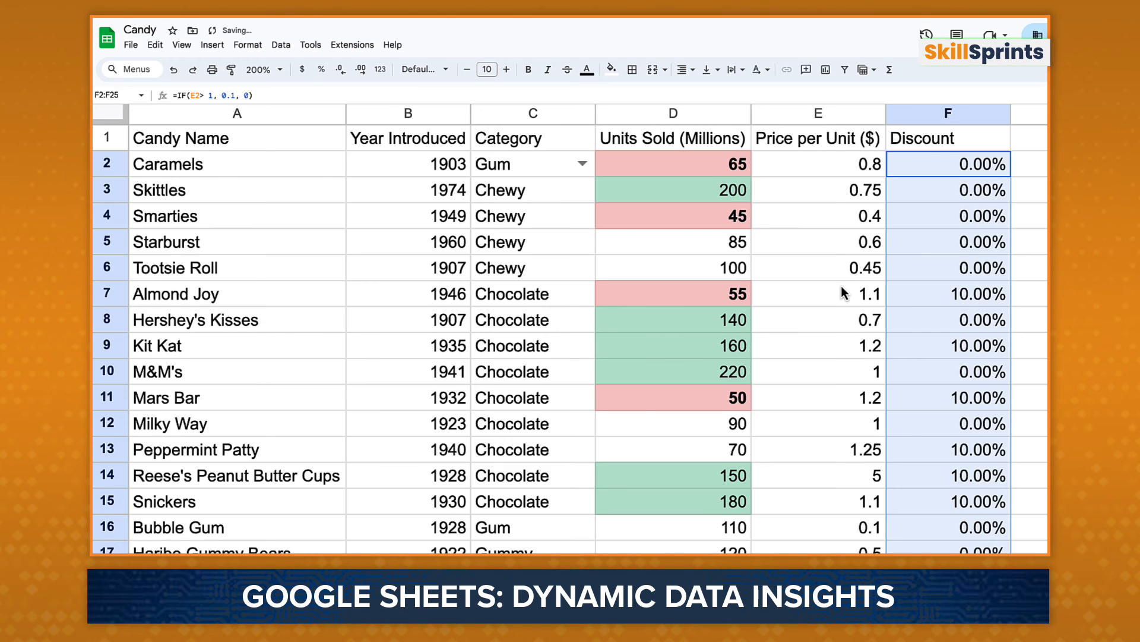
left_click(342, 71)
left_click(342, 71)
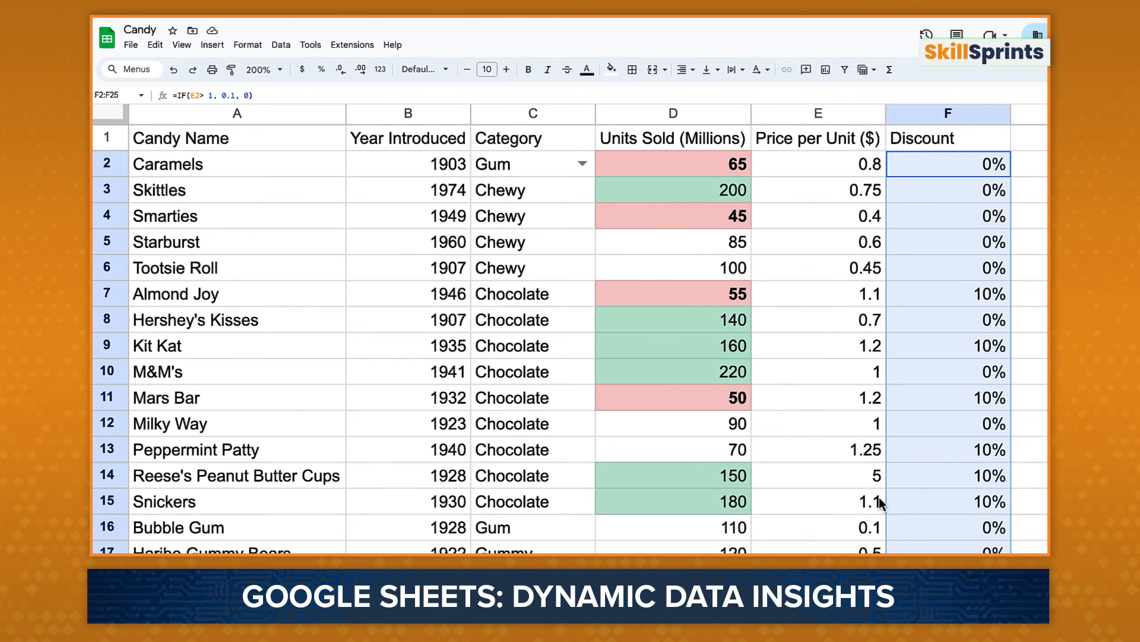
Add the column header Product Number in G1.
key("Right")
key("Up")
type("P")
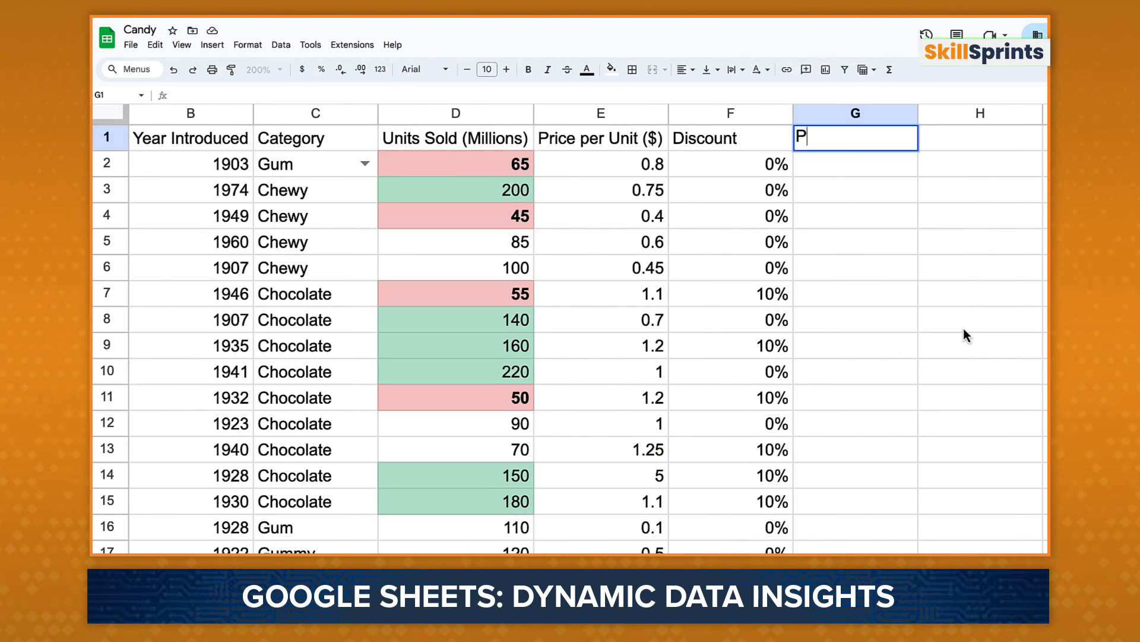
type("roduct Number")
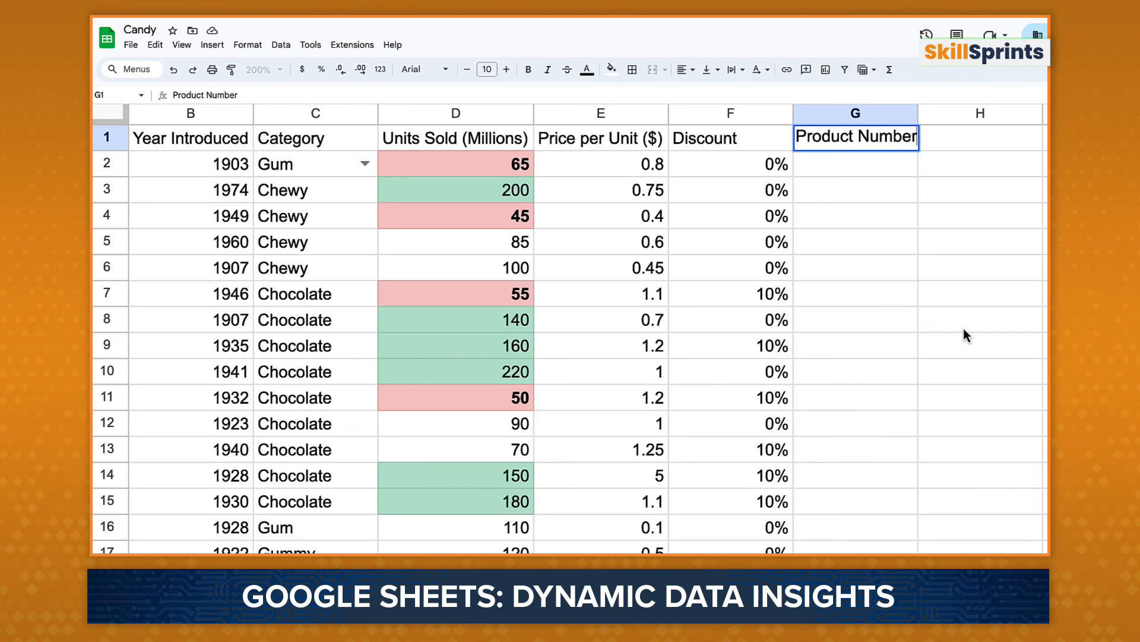
key("Return")
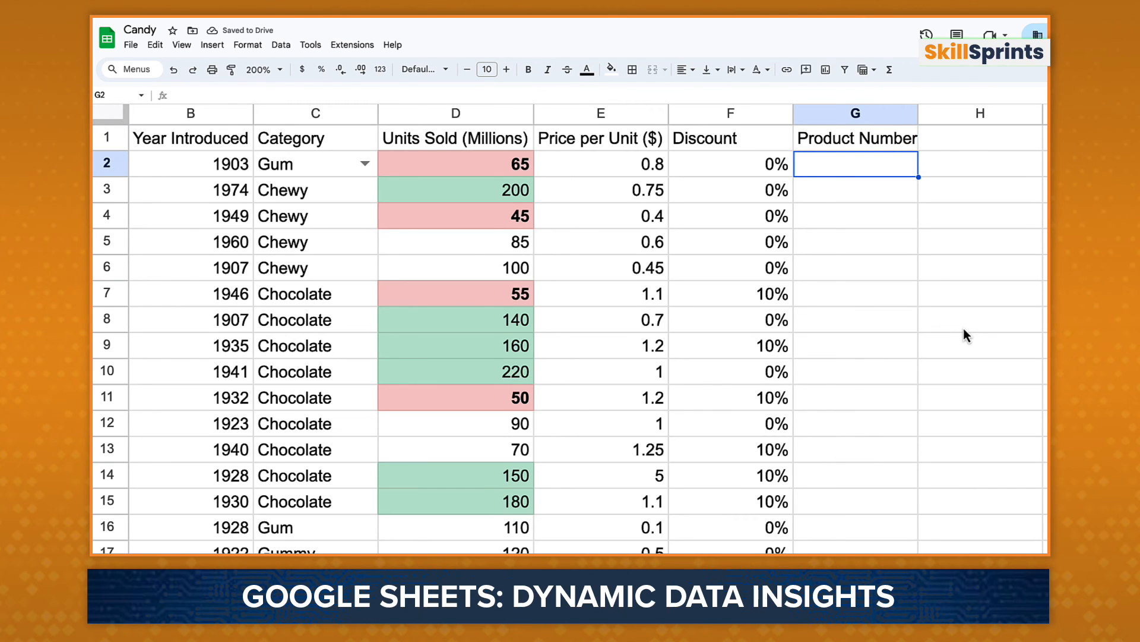
Start a VLOOKUP formula in G2, the first cell under the Product Number header.
type("=")
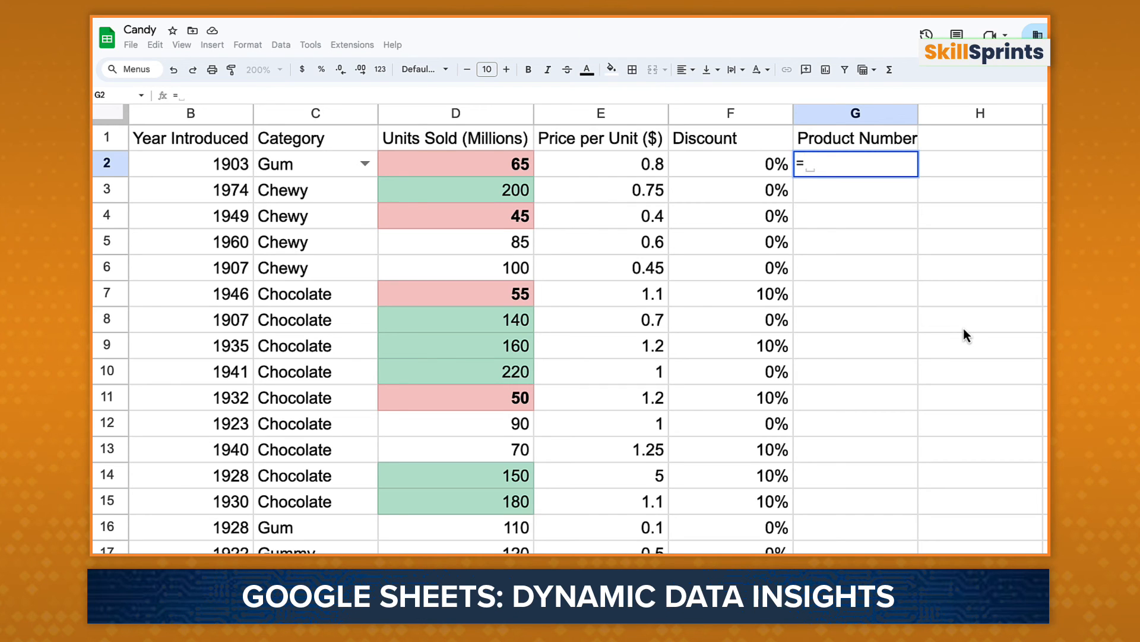
type("VLOOK")
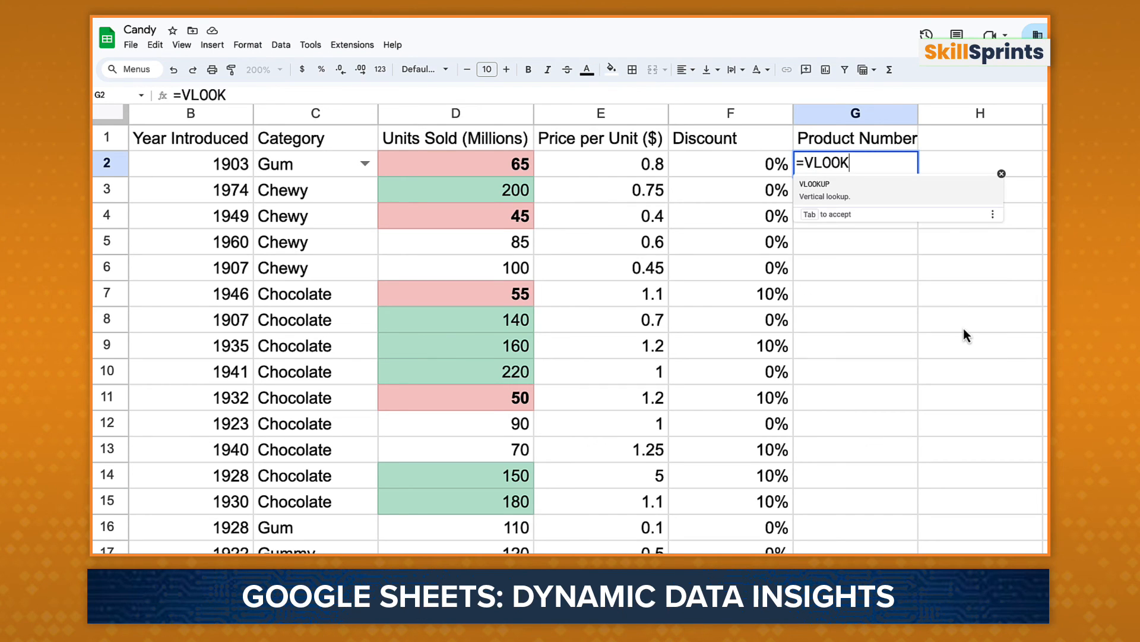
key("Tab")
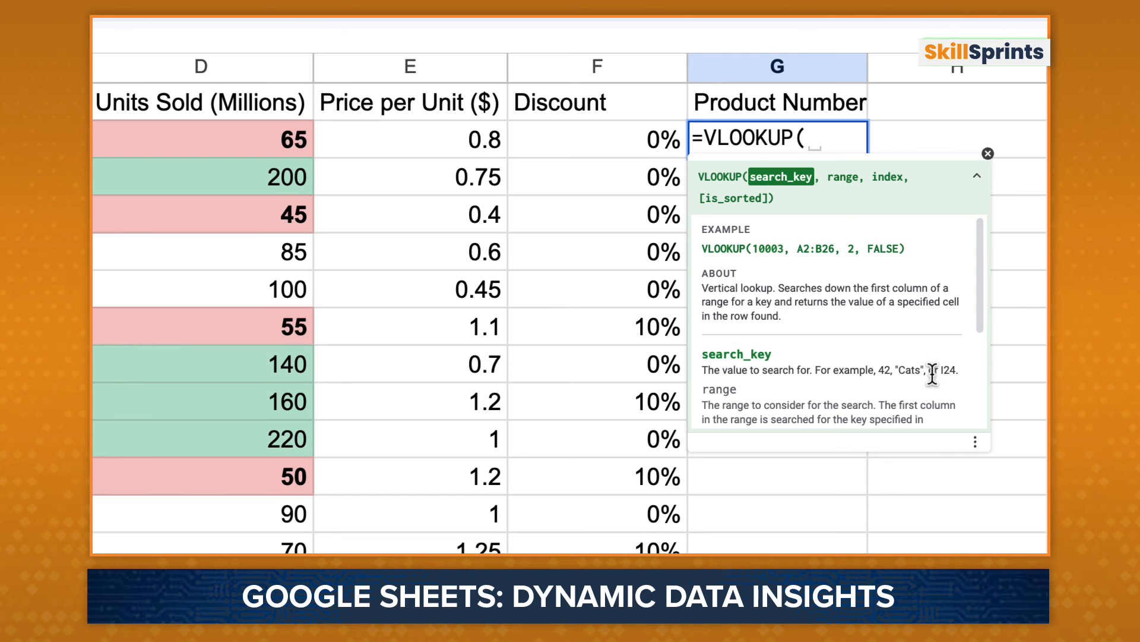